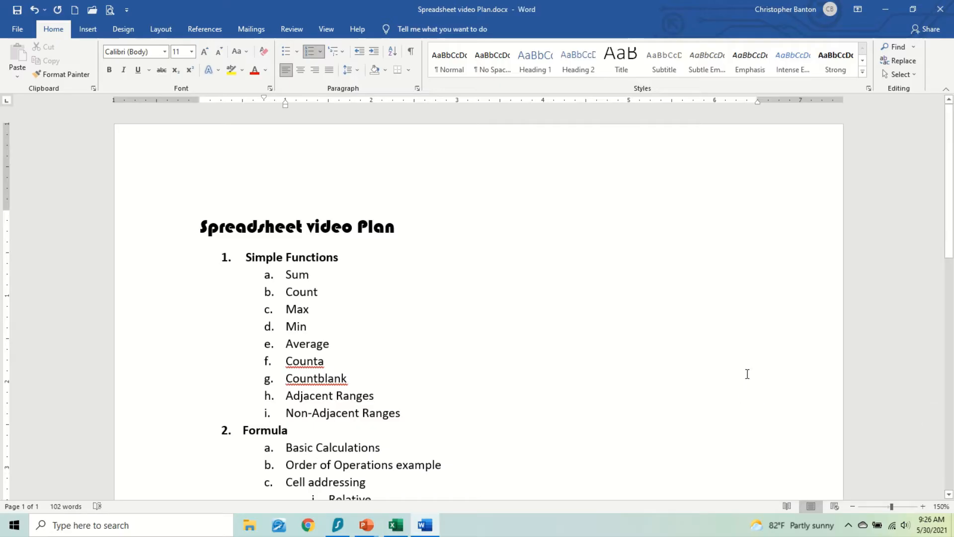
Enlarge the spreadsheet video plan to 200% and read through all its sections, from Simple Functions to Formatting.
scroll(747, 374, up, 5)
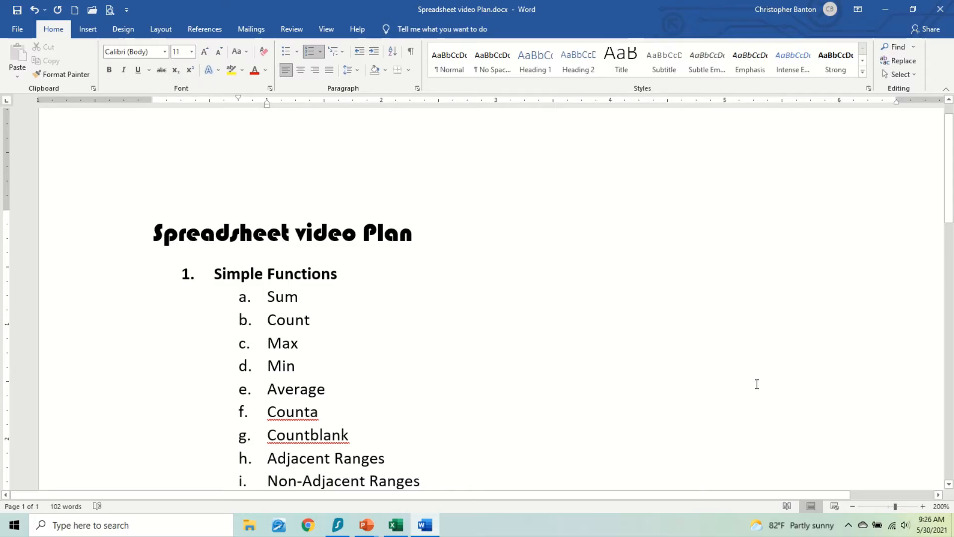
scroll(756, 380, down, 3)
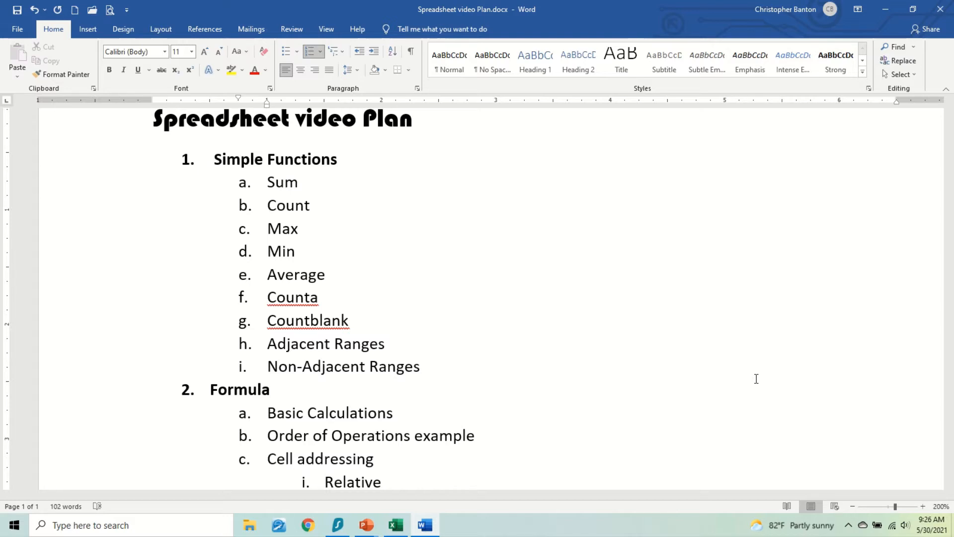
scroll(755, 379, down, 3)
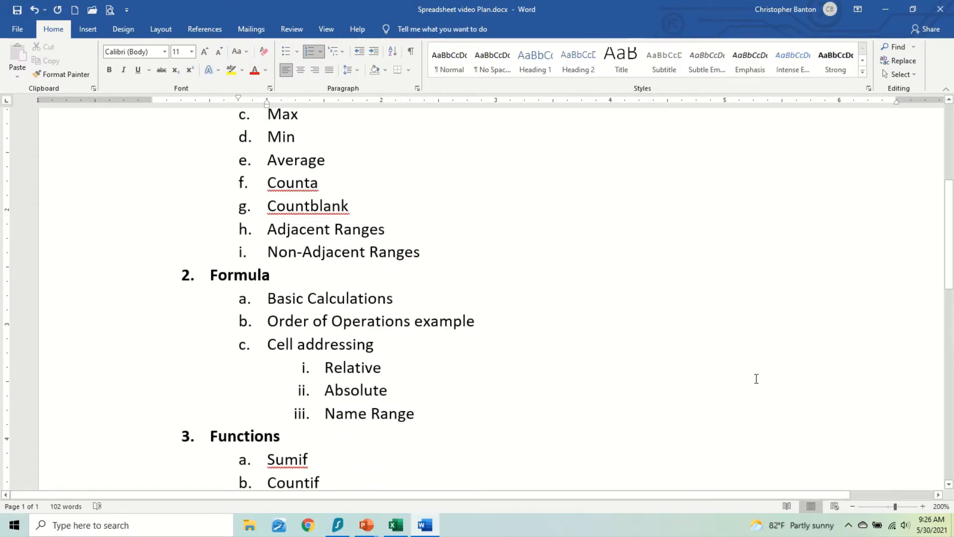
scroll(755, 379, down, 12)
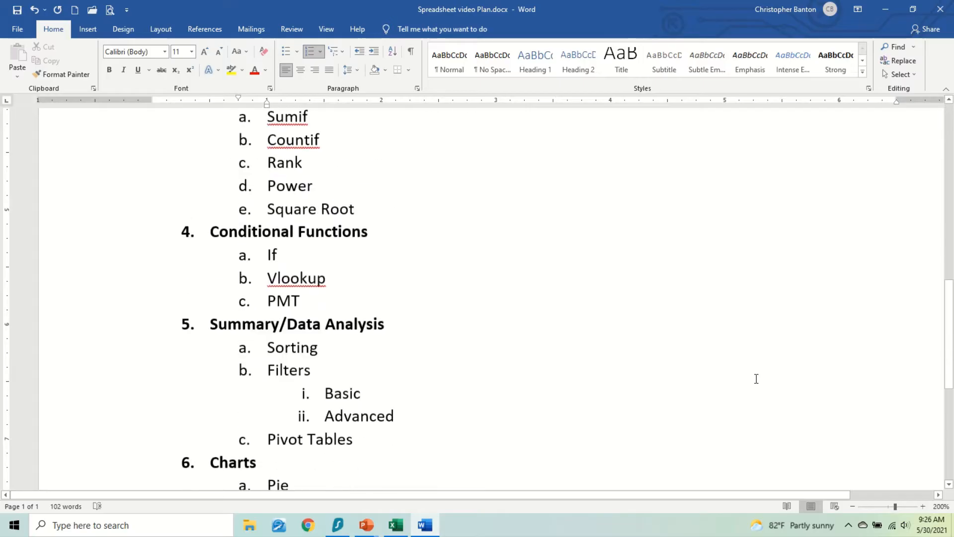
scroll(755, 378, down, 5)
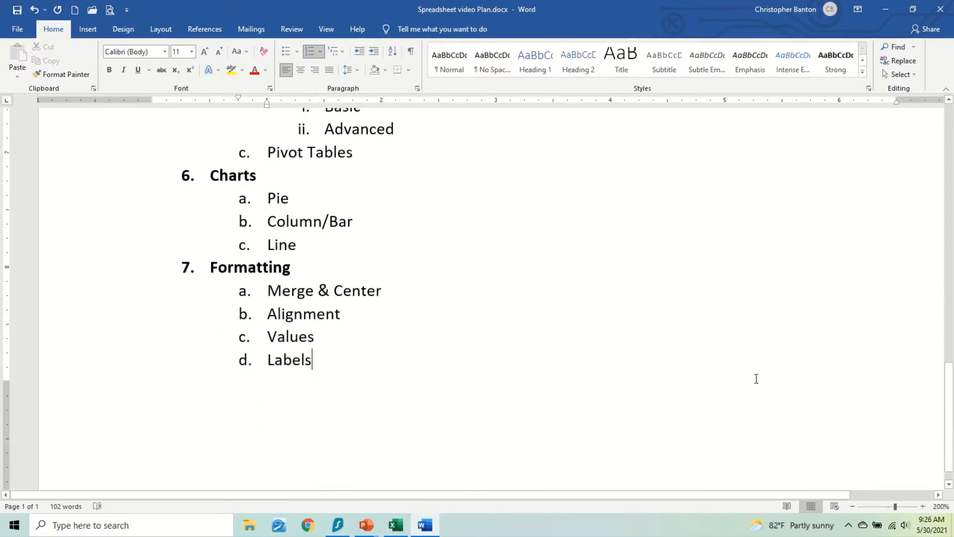
scroll(756, 378, up, 2)
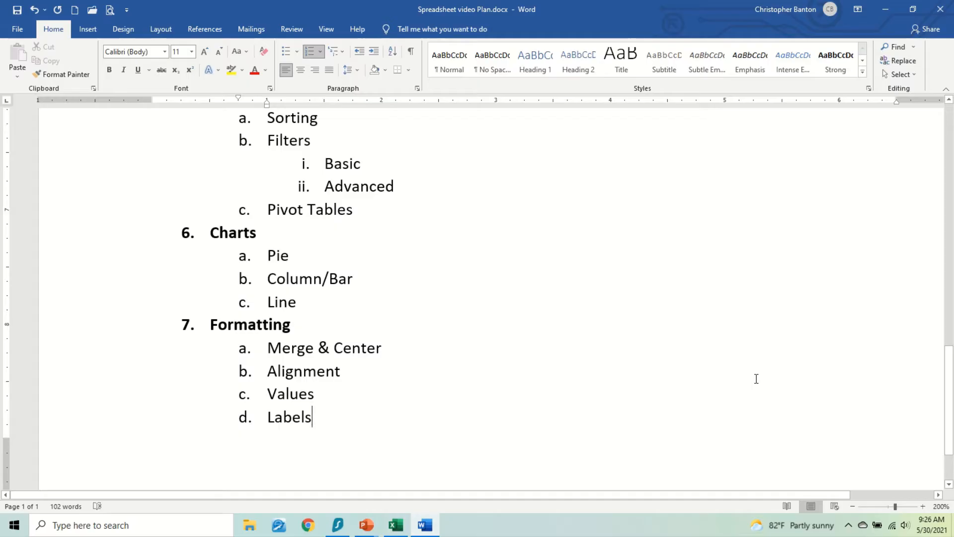
scroll(756, 379, up, 20)
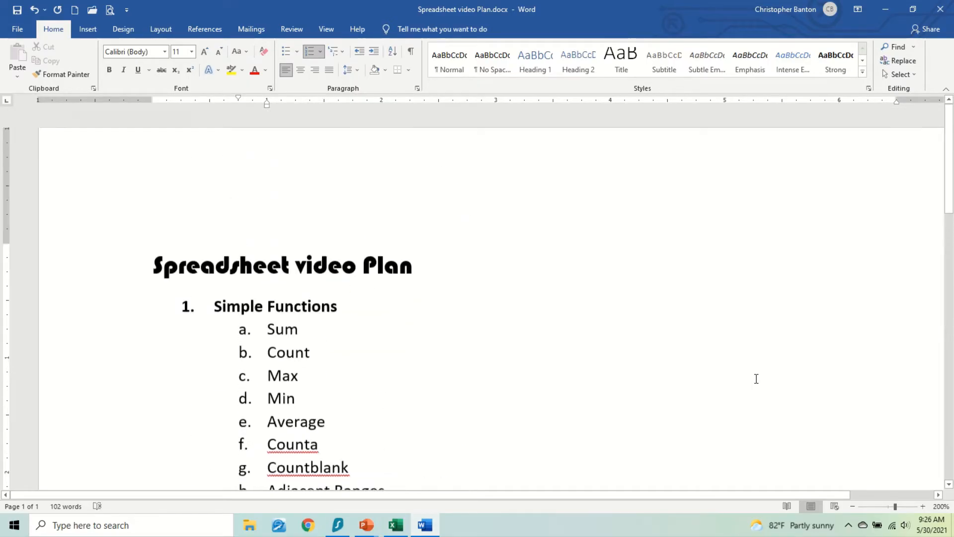
scroll(755, 379, down, 20)
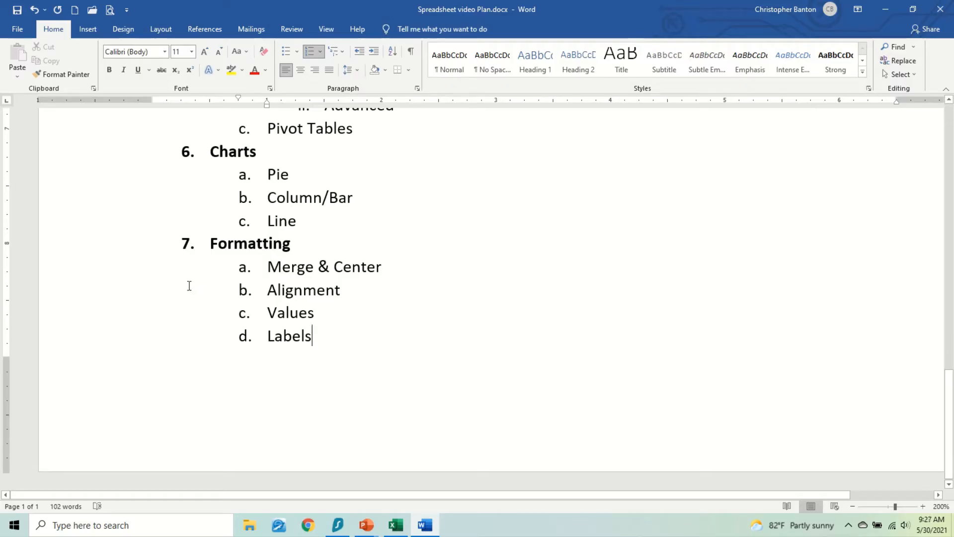
scroll(265, 342, up, 8)
scroll(265, 341, up, 7)
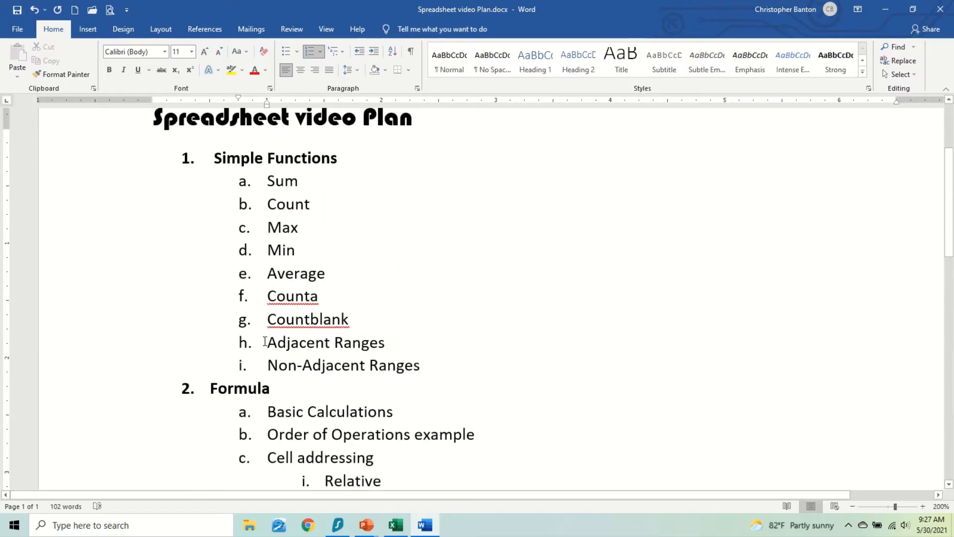
scroll(265, 341, down, 6)
scroll(265, 341, down, 8)
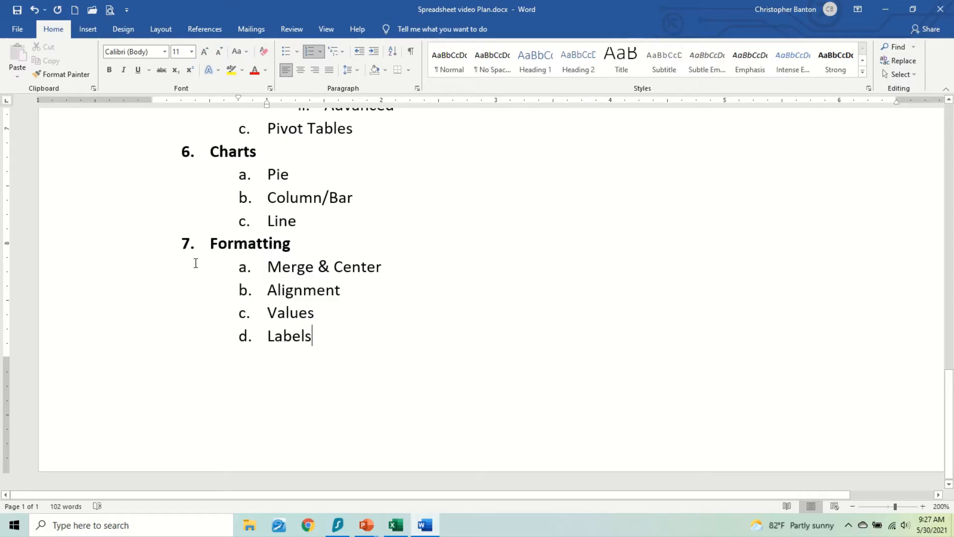
Highlight section 7, Formatting, with its four items, clear the selection, and review the Simple Functions and Formula sections.
click(205, 244)
drag(134, 248, 136, 340)
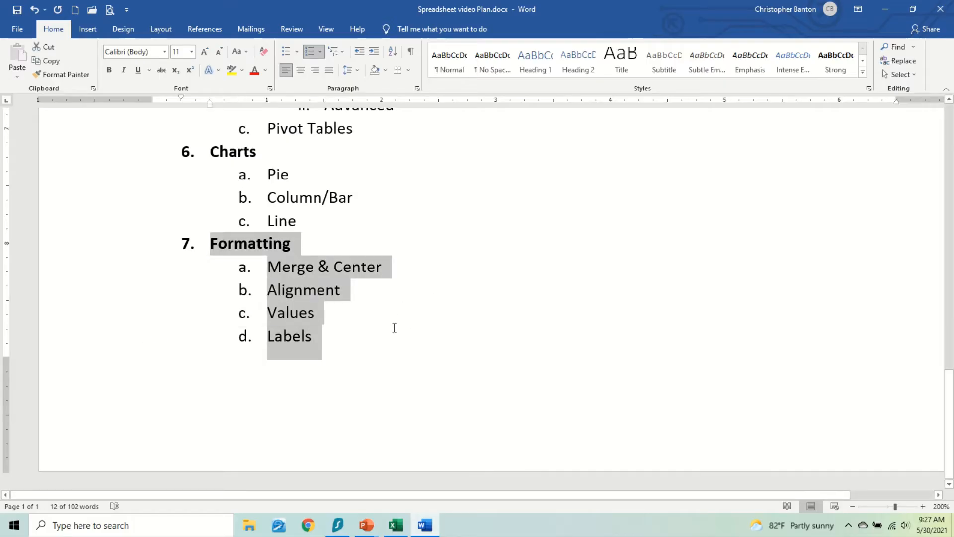
click(311, 257)
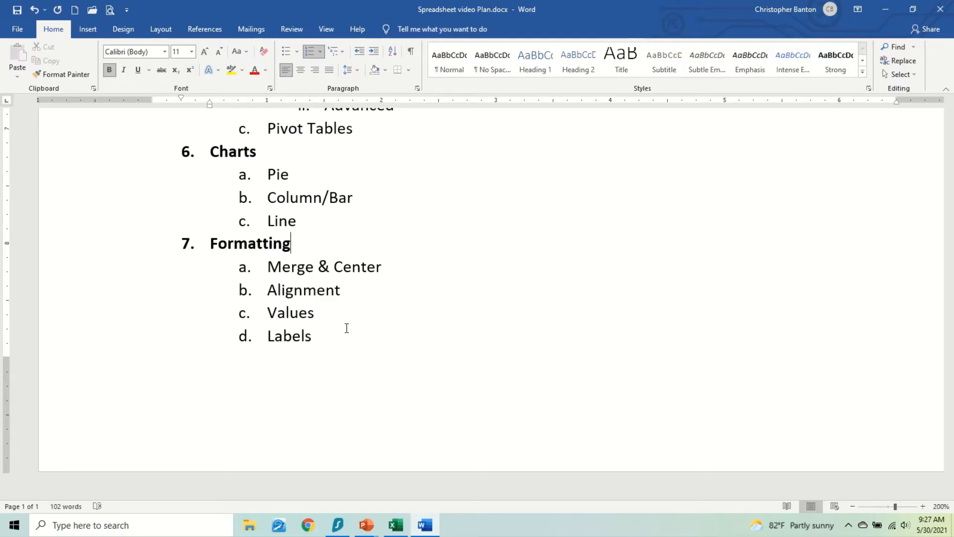
scroll(346, 328, up, 15)
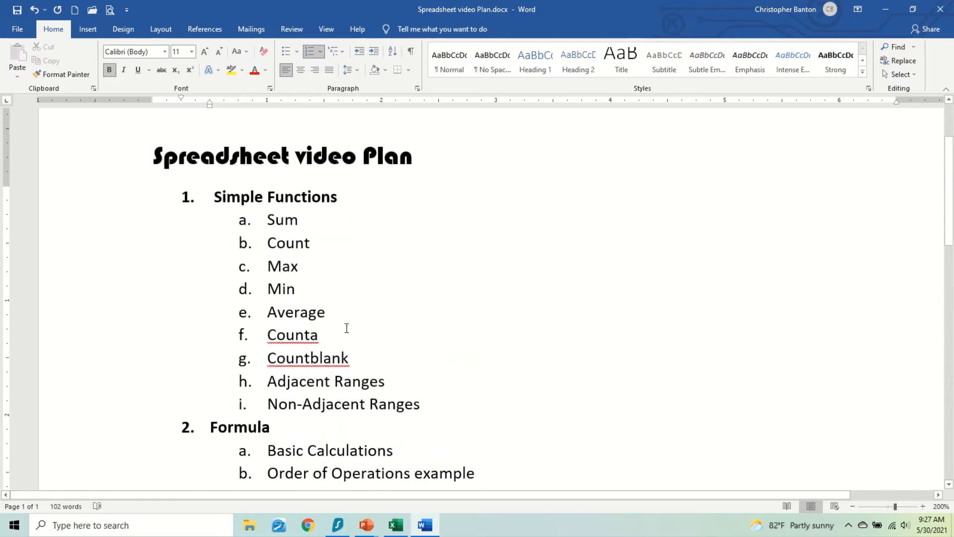
scroll(346, 328, up, 3)
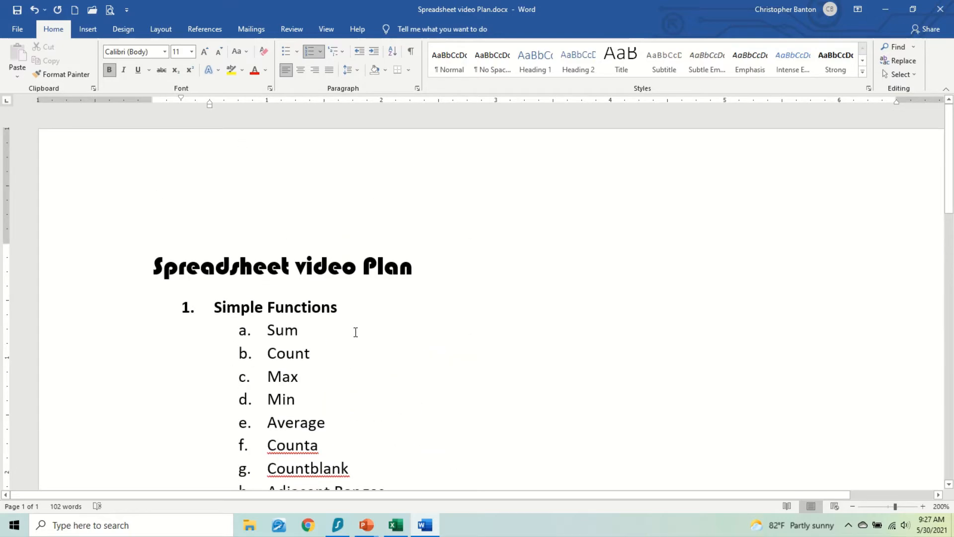
scroll(306, 334, down, 3)
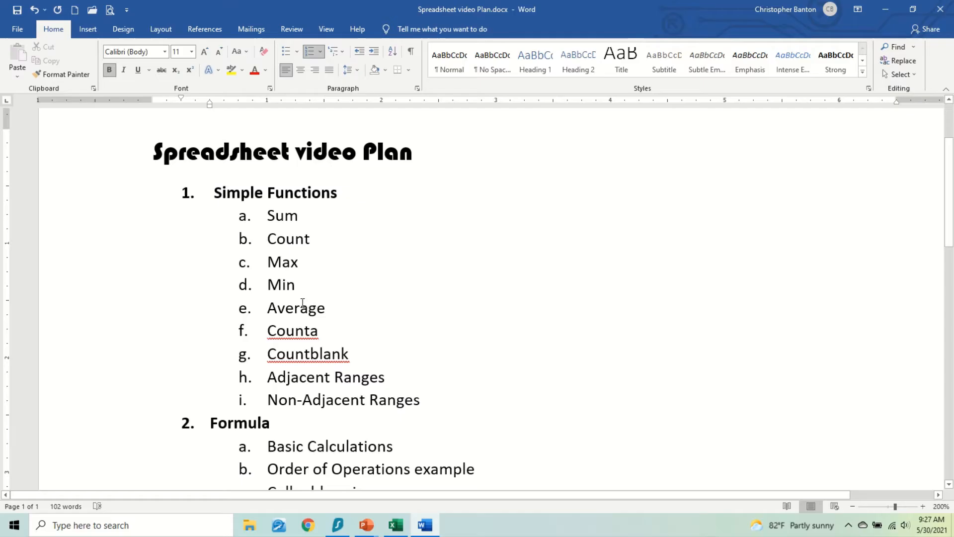
scroll(302, 302, down, 1)
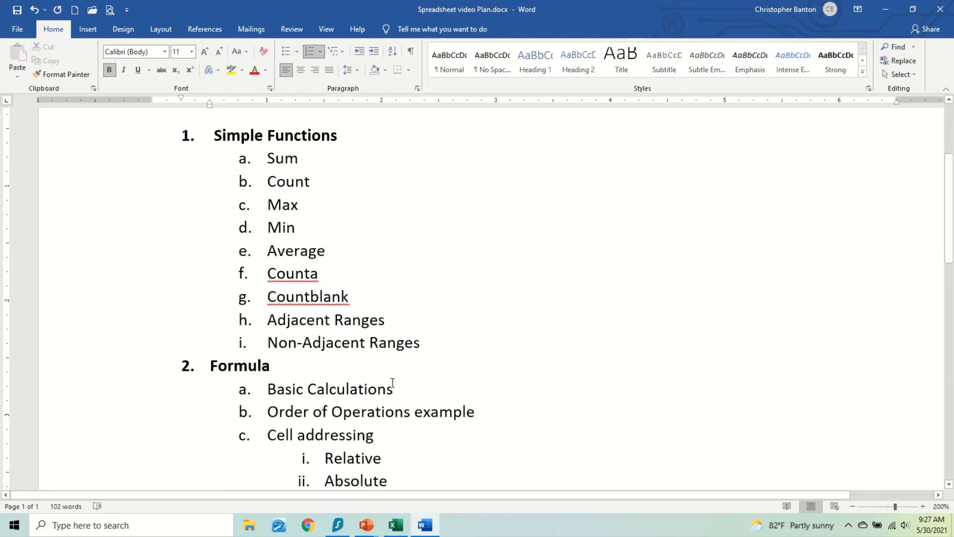
Switch to the YouTube SS Classes workbook in Excel and enter the ages 26, 25, 27 and 21 in B2:B5 of Class1.
click(396, 525)
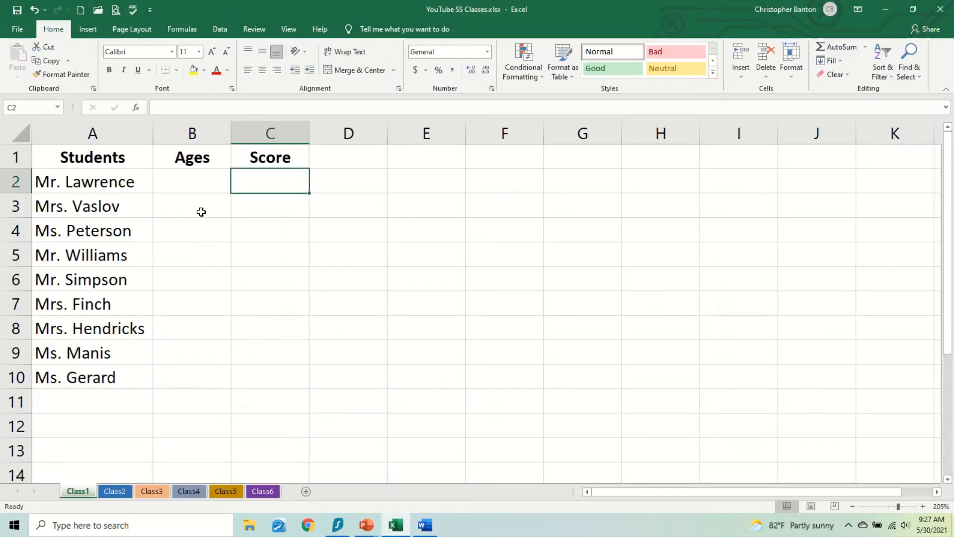
click(198, 185)
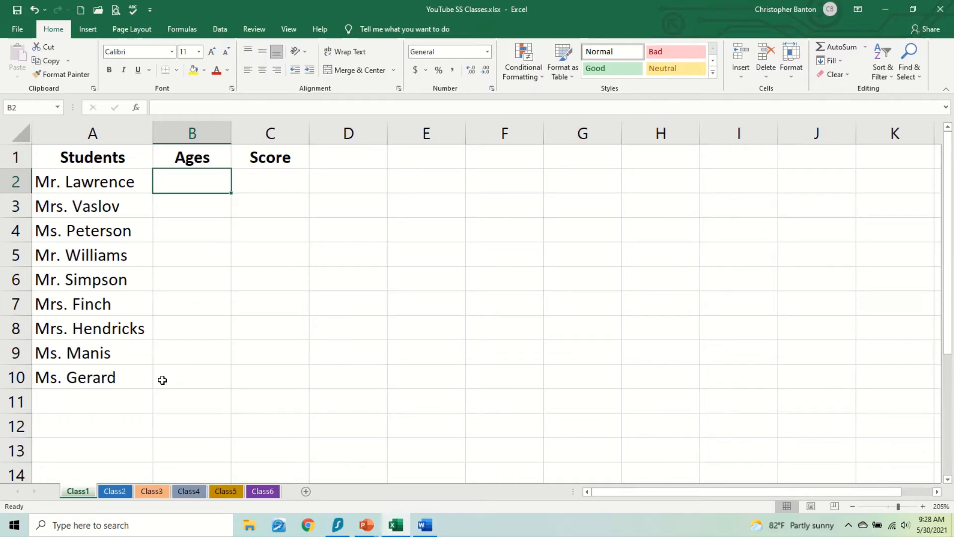
text(26)
key(Return)
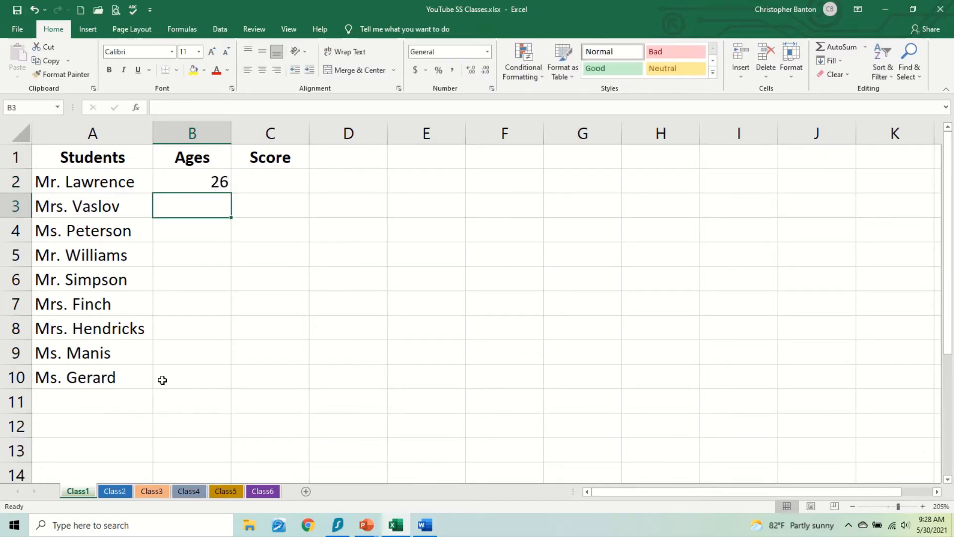
text(25)
key(Return)
text(27)
key(Return)
text(21)
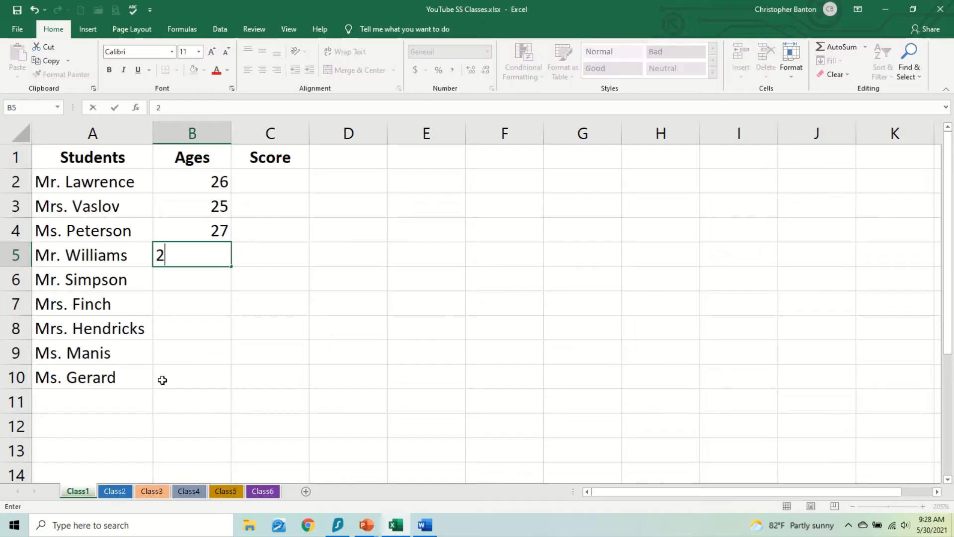
key(Return)
Enter the remaining student ages 26, 29, 20, 25 and 28 in cells B6:B10.
text(26)
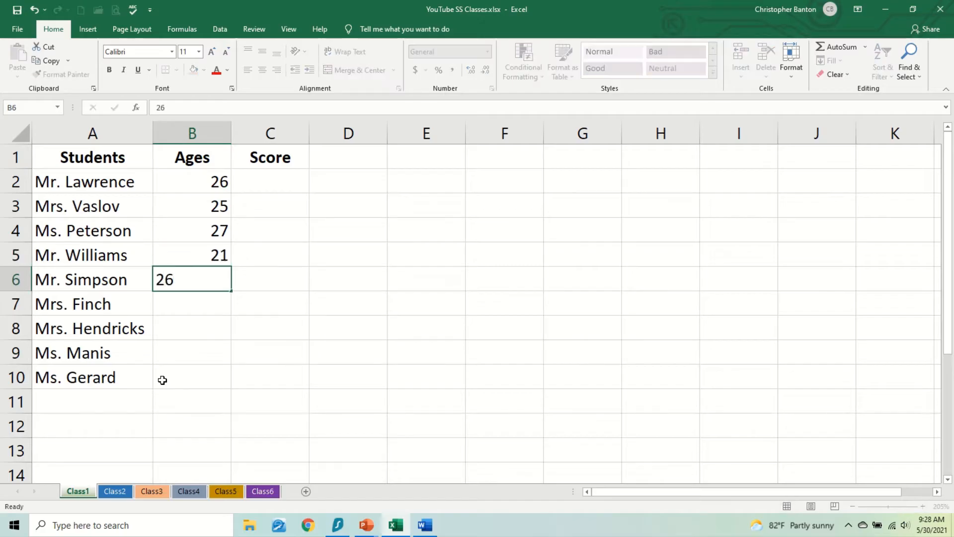
key(Return)
text(29)
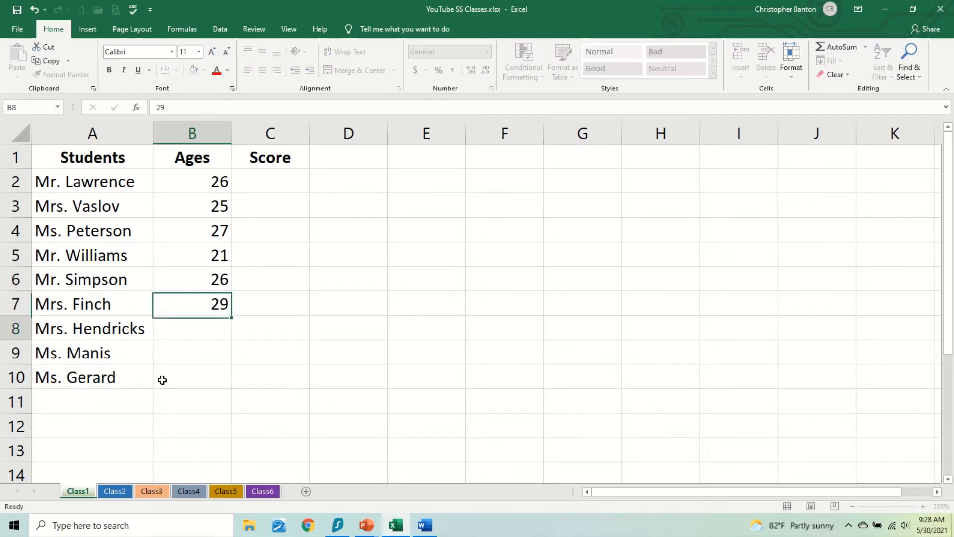
key(Return)
text(20)
key(Return)
text(25)
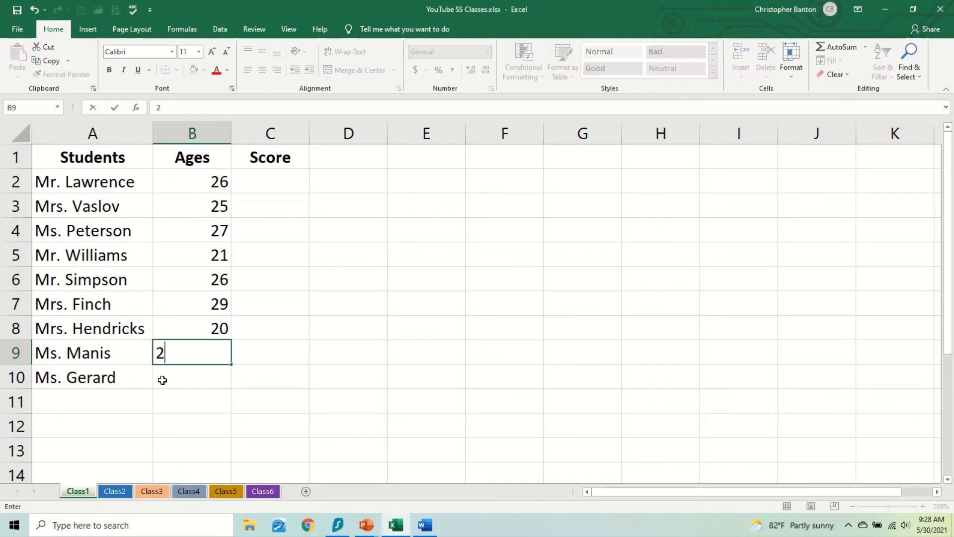
key(Return)
text(28)
key(Return)
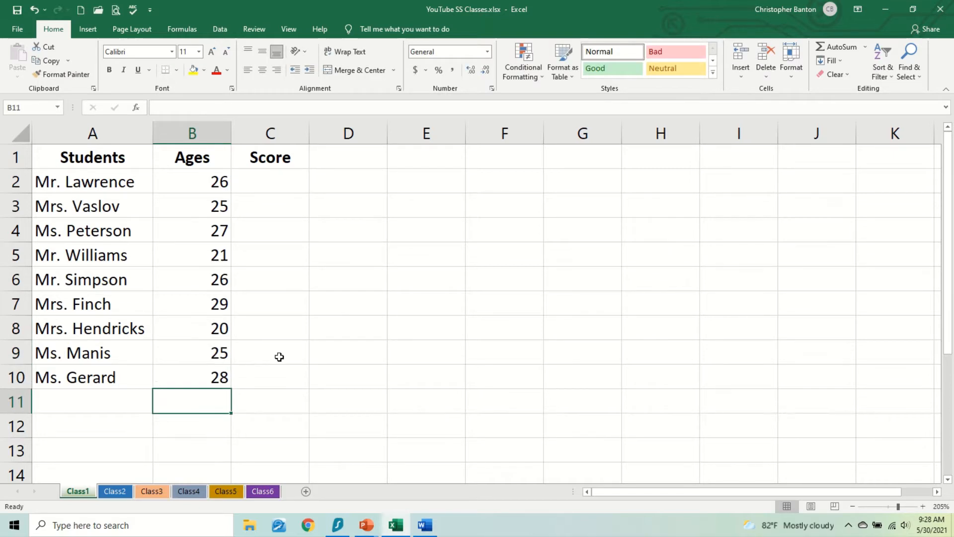
Enter the scores 95, 93 and 98 in cells C2:C4 for the first three students.
click(283, 177)
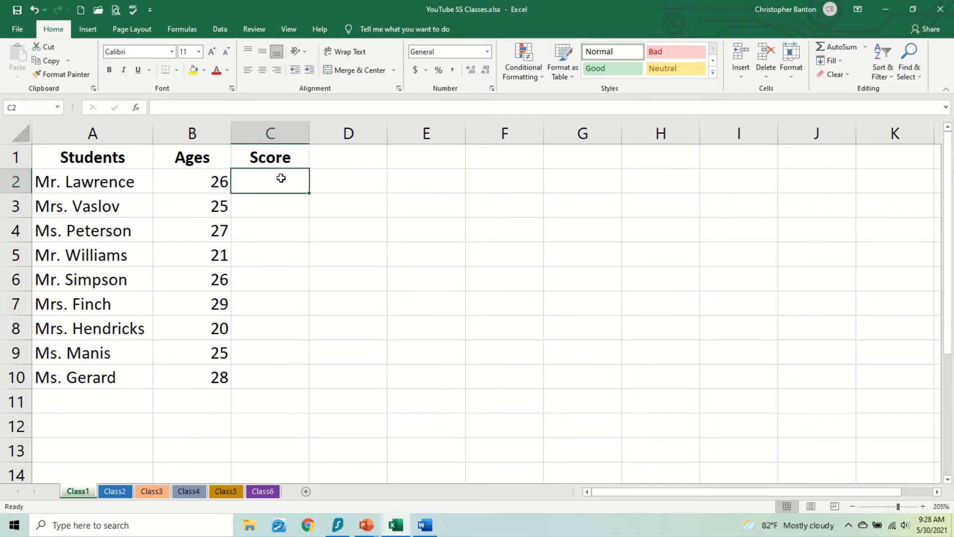
text(95)
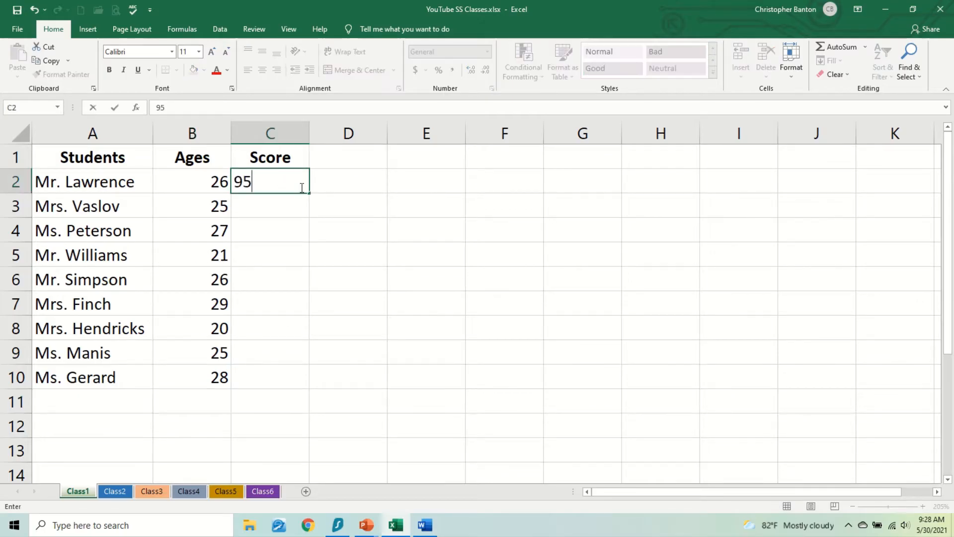
key(Return)
text(93)
key(Return)
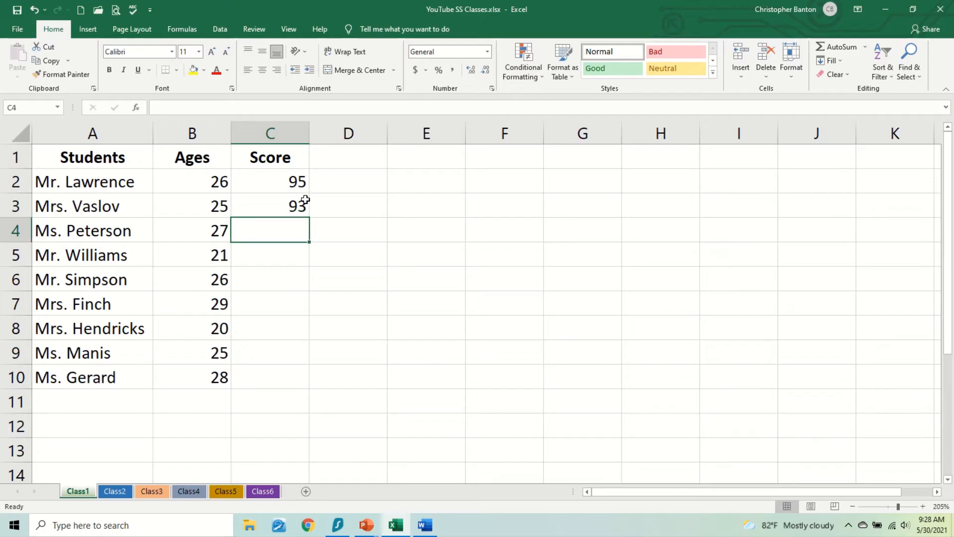
text(98)
key(Return)
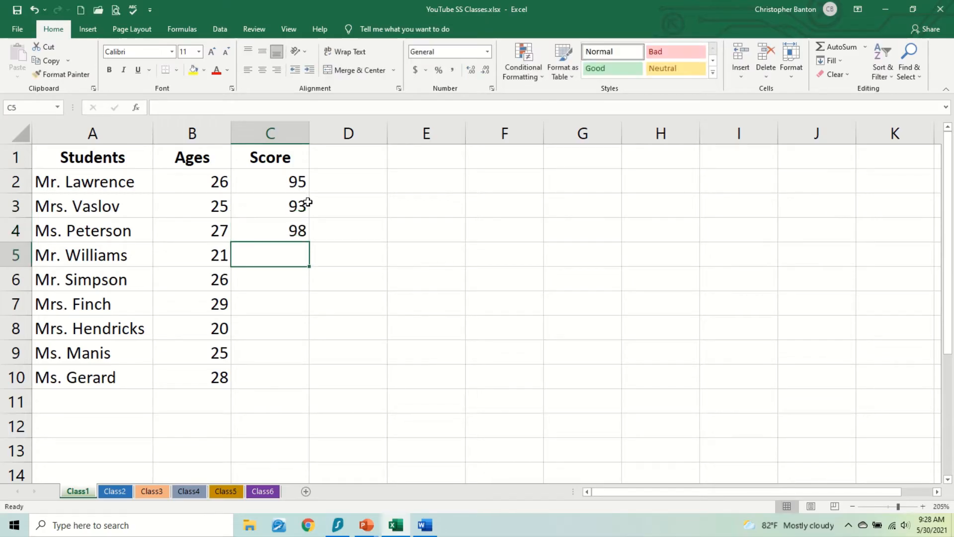
text(25)
key(Return)
key(Up)
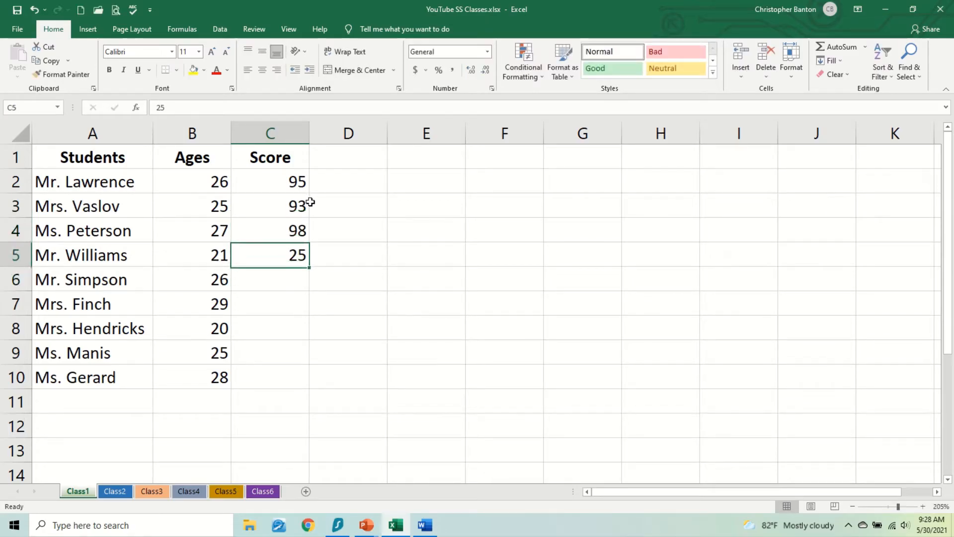
Enter the scores 85, 71, 99, 100, 78 and 96 in cells C5:C10, and select the first age cell, B2.
text(85)
key(Return)
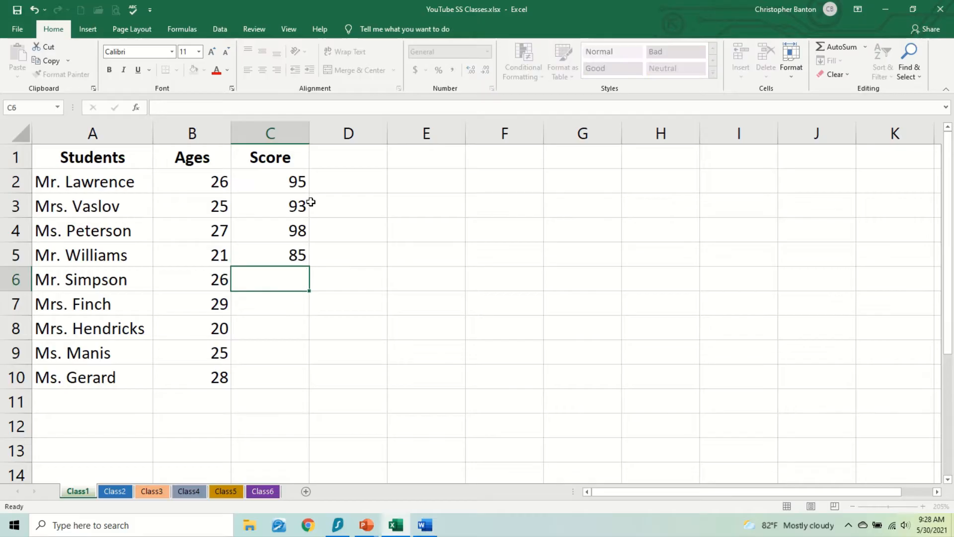
text(71)
key(Return)
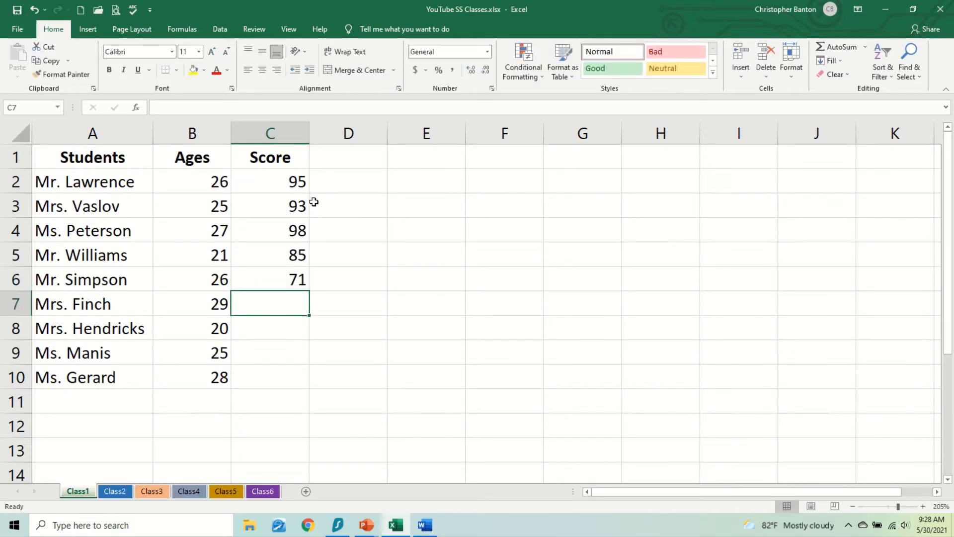
text(99)
key(Return)
text(100)
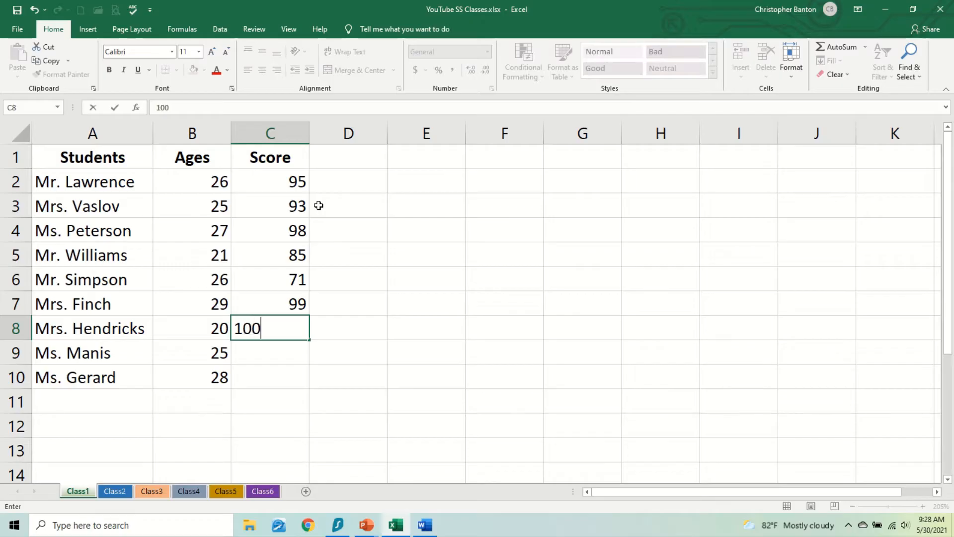
key(Return)
text(78)
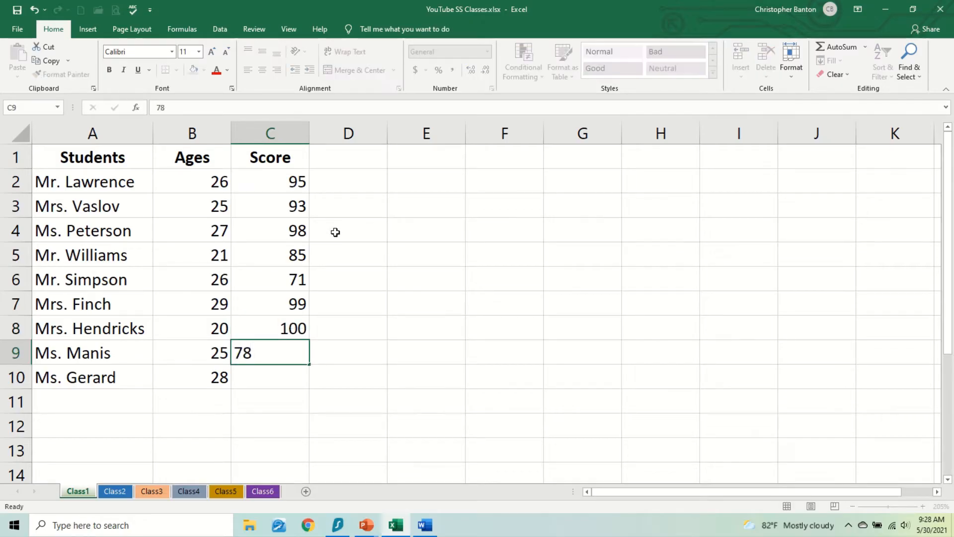
key(Return)
text(96)
key(Return)
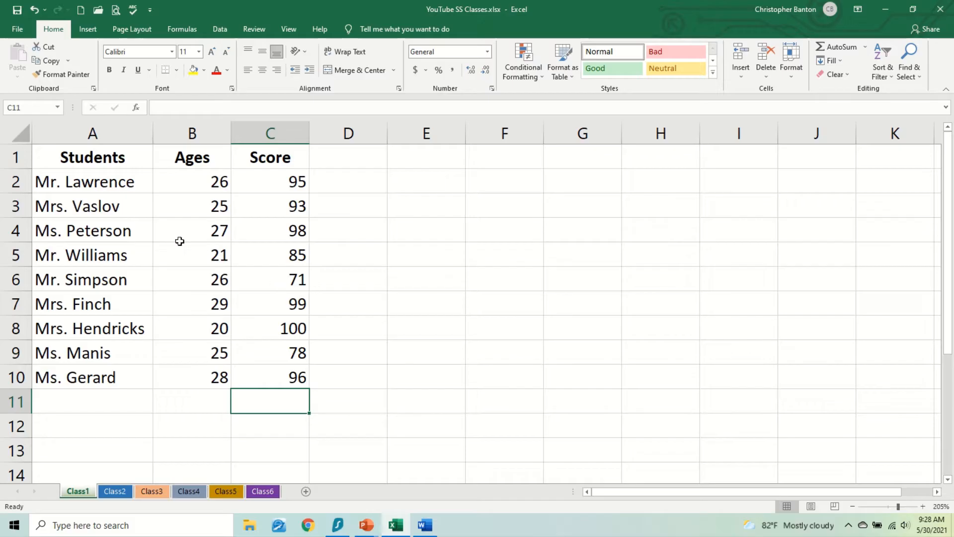
click(183, 187)
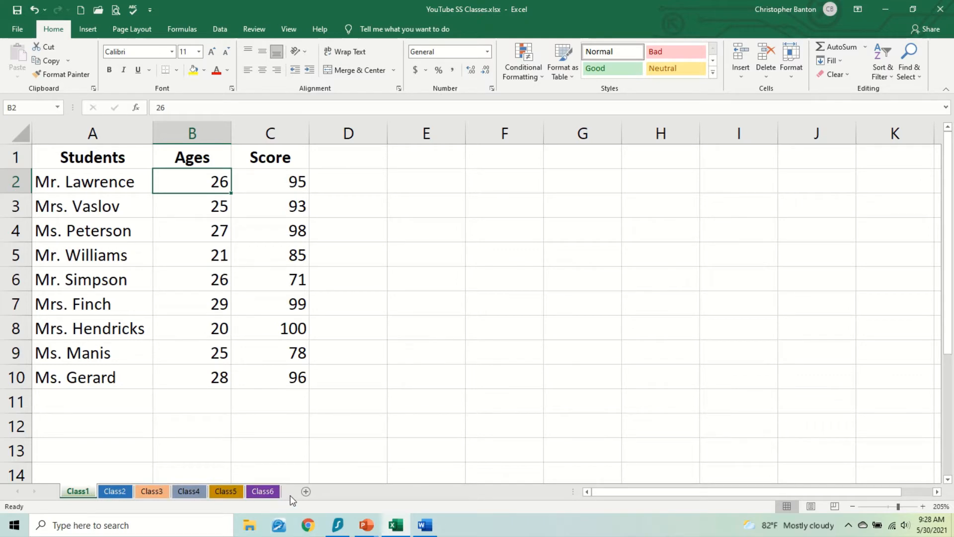
Add a new worksheet, move it after Class6, and zoom it to 250%.
click(306, 492)
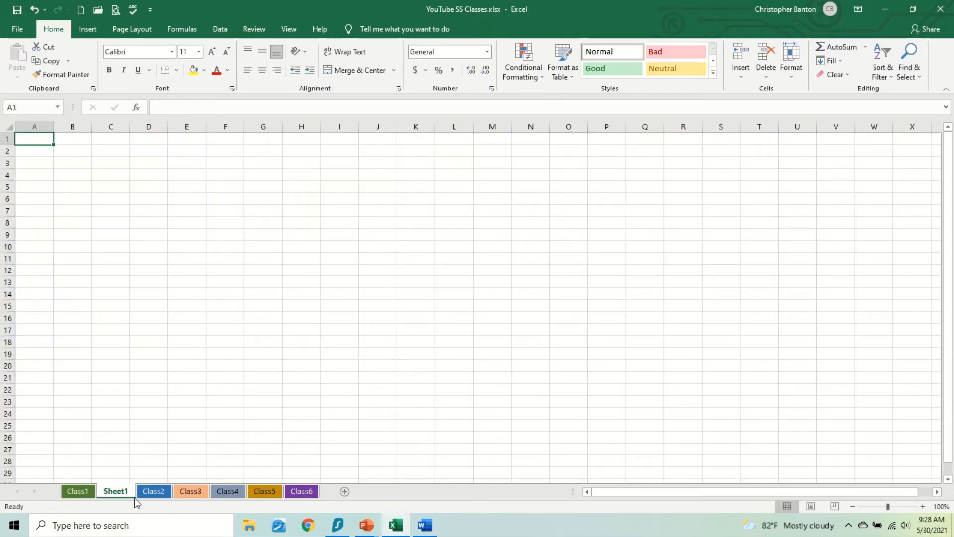
drag(119, 490, 325, 492)
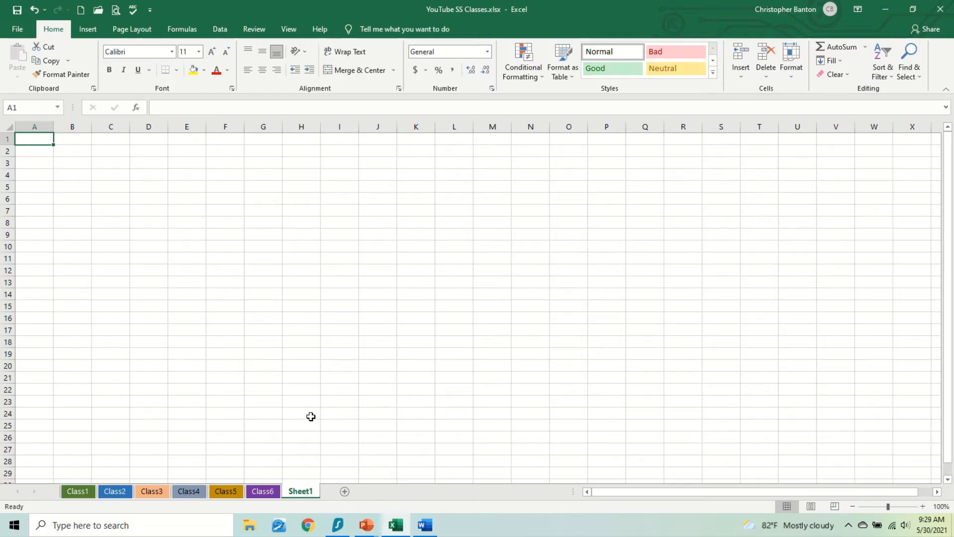
ctrl+scroll(321, 375, up, 3)
ctrl+scroll(321, 375, up, 7)
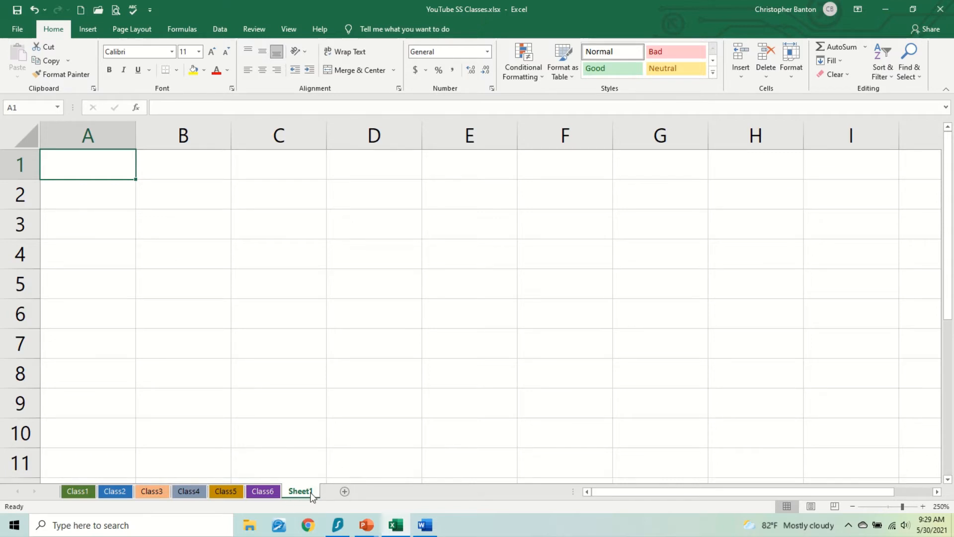
Add another worksheet after Sheet1 and delete it again.
click(345, 492)
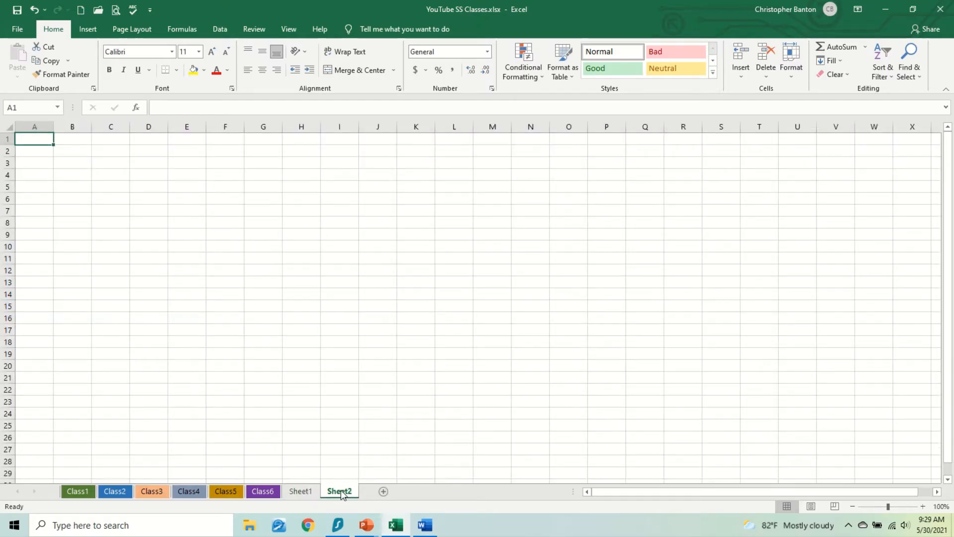
right_click(341, 493)
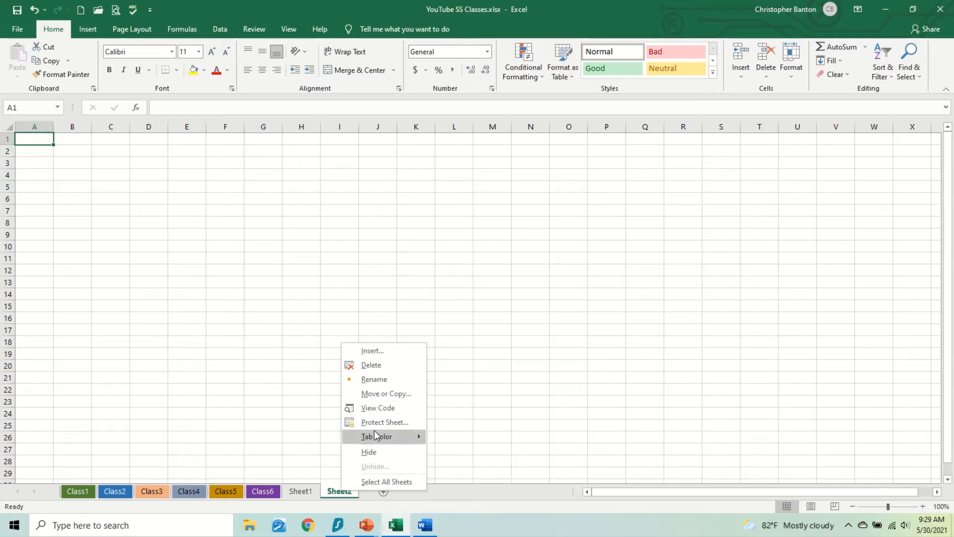
click(380, 370)
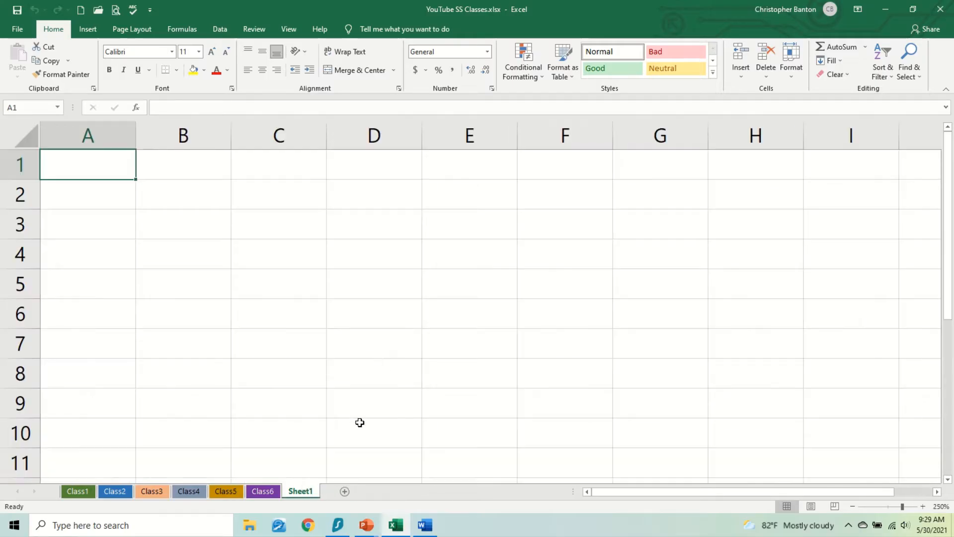
Rename Sheet1 as Class7.
double_click(309, 492)
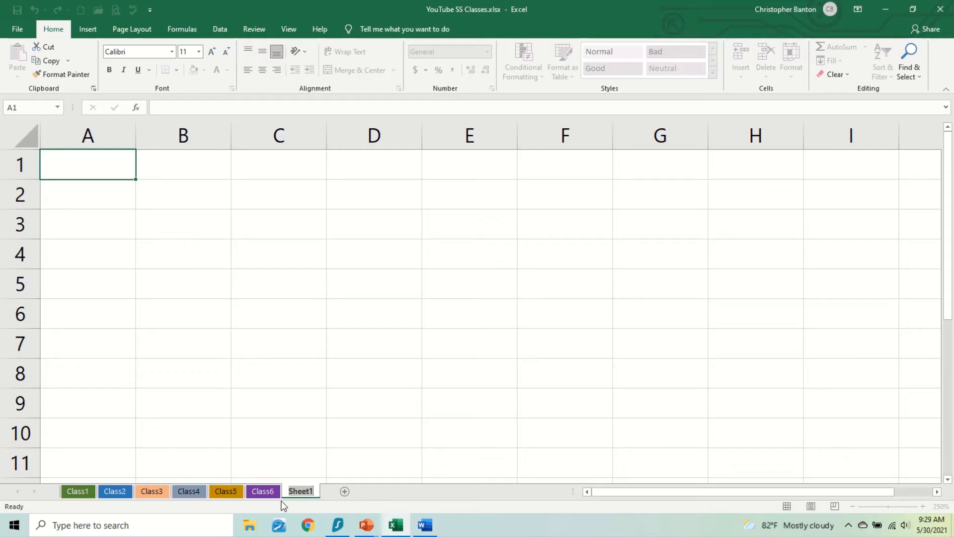
text(Class7)
click(433, 280)
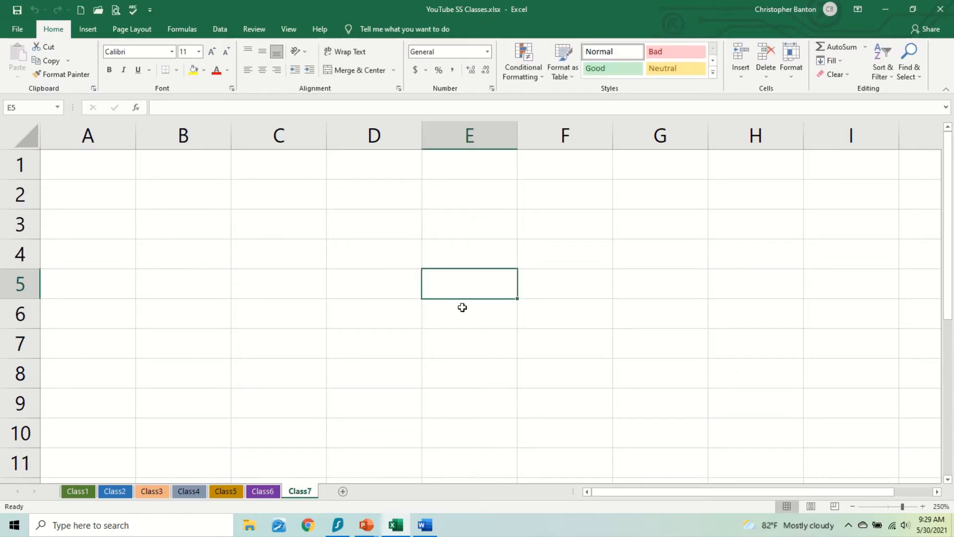
Set the tab color of the Class7 sheet to the standard yellow.
click(274, 492)
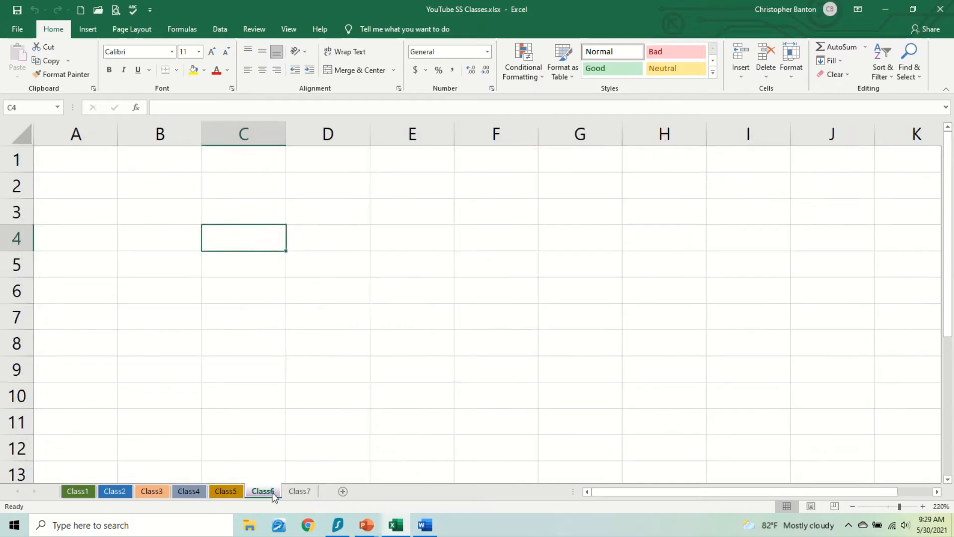
click(299, 495)
right_click(305, 495)
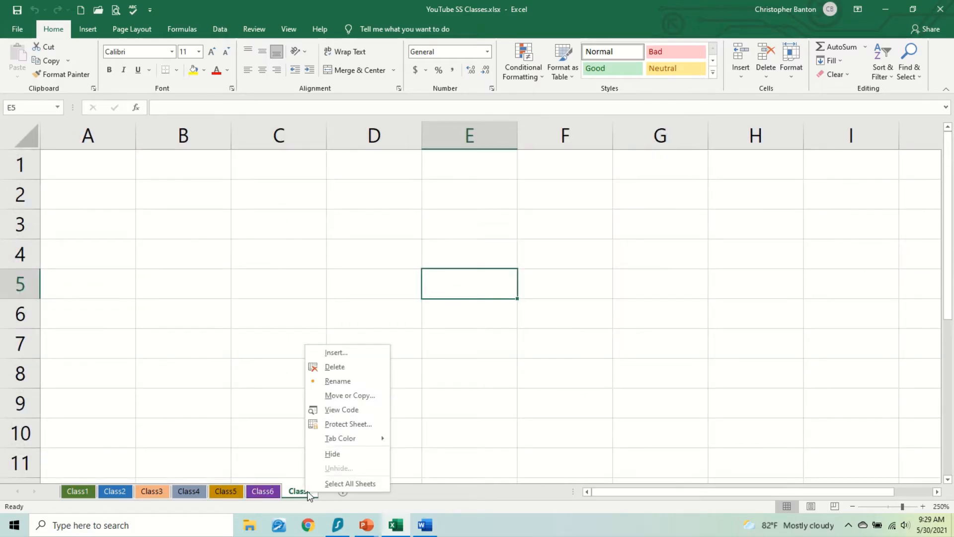
mouse_move(364, 444)
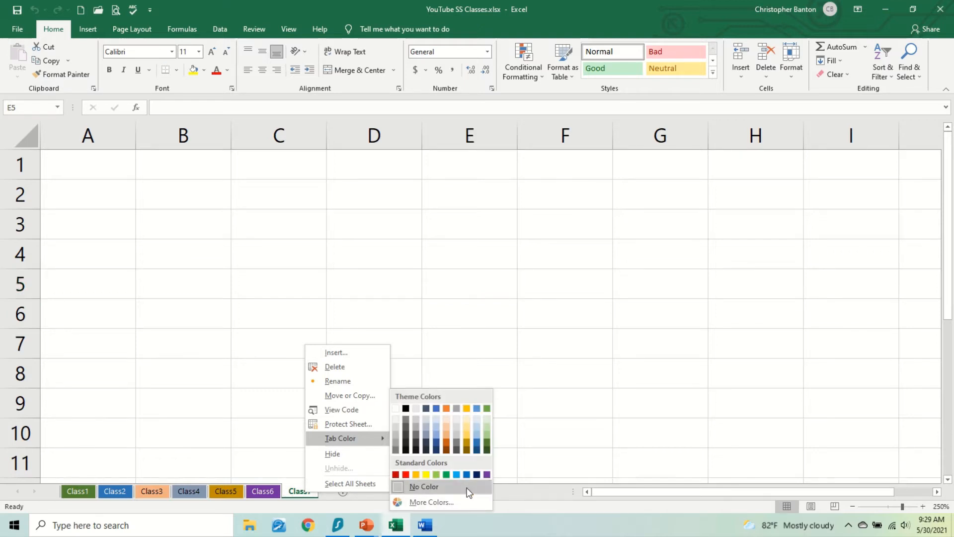
click(425, 473)
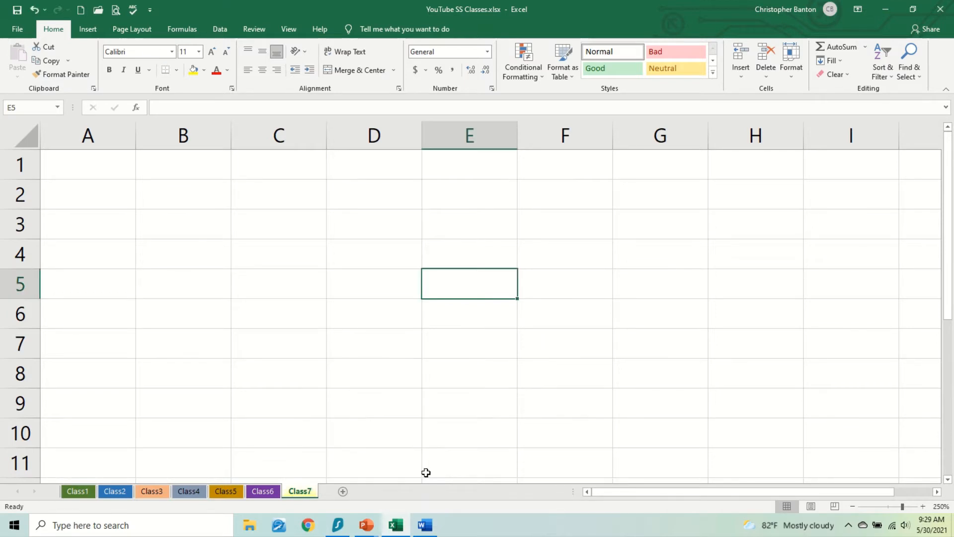
click(382, 421)
Check the Class7 tab color from the Class6 sheet, and return to the Class1 sheet.
click(268, 491)
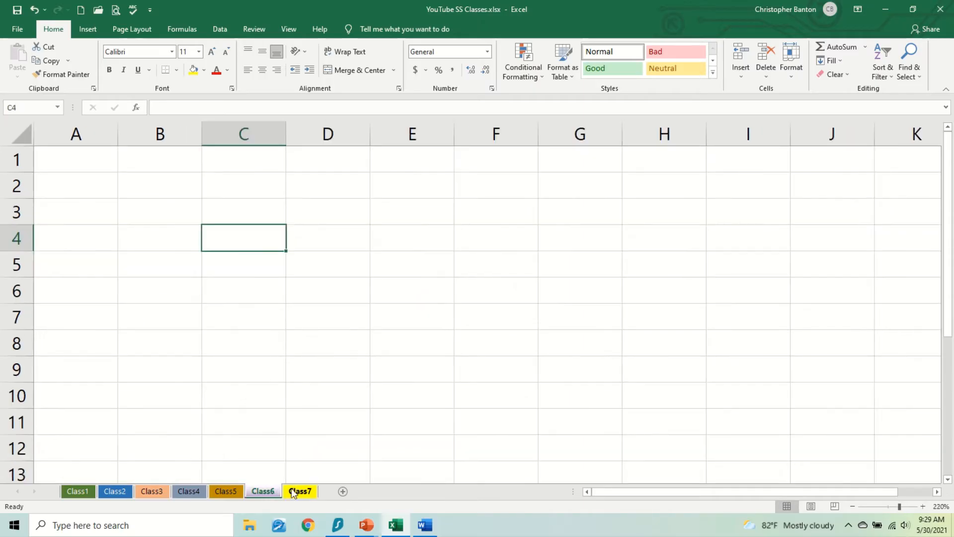
click(327, 395)
click(320, 430)
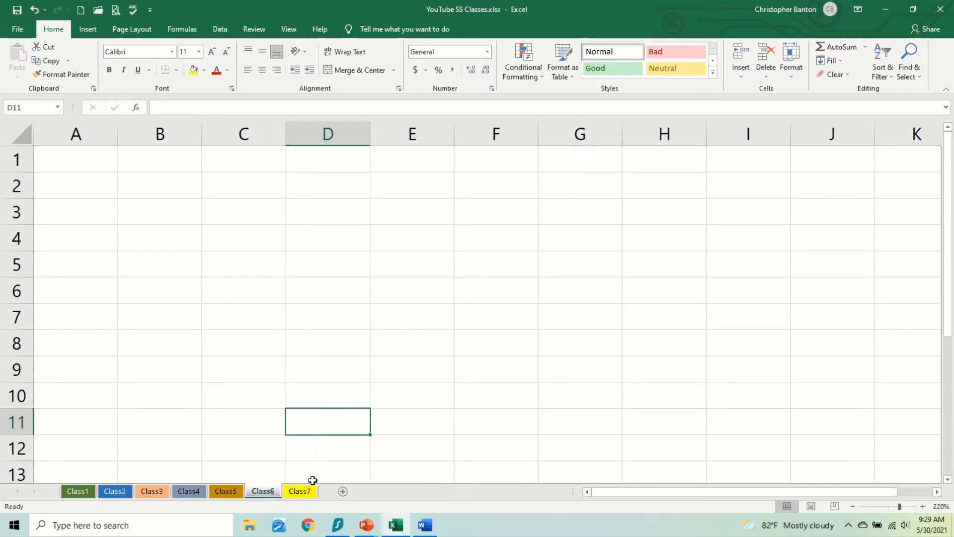
click(309, 490)
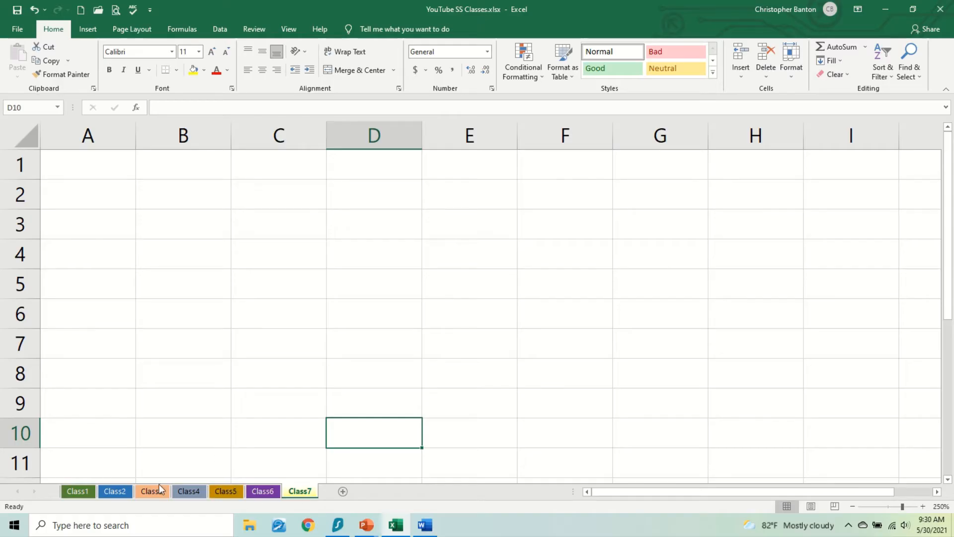
click(84, 493)
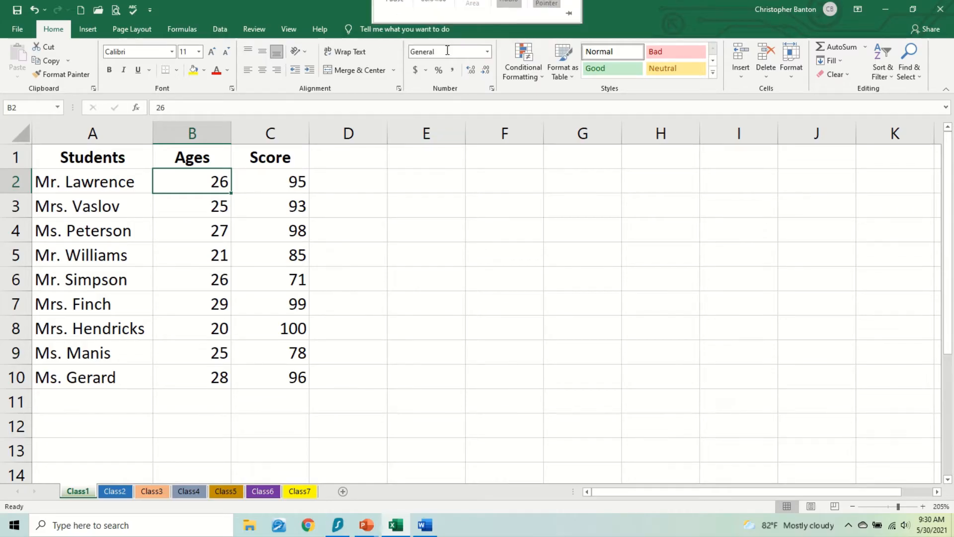
mouse_move(401, 2)
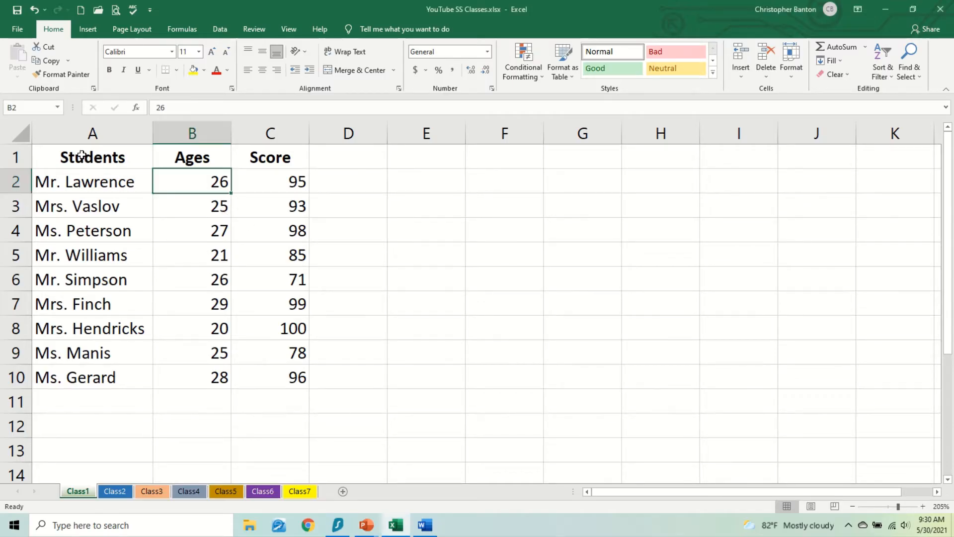
Clear the column headings in A1:C1 of Class1 and highlight the unlabeled data in A2:C10.
drag(85, 154, 269, 157)
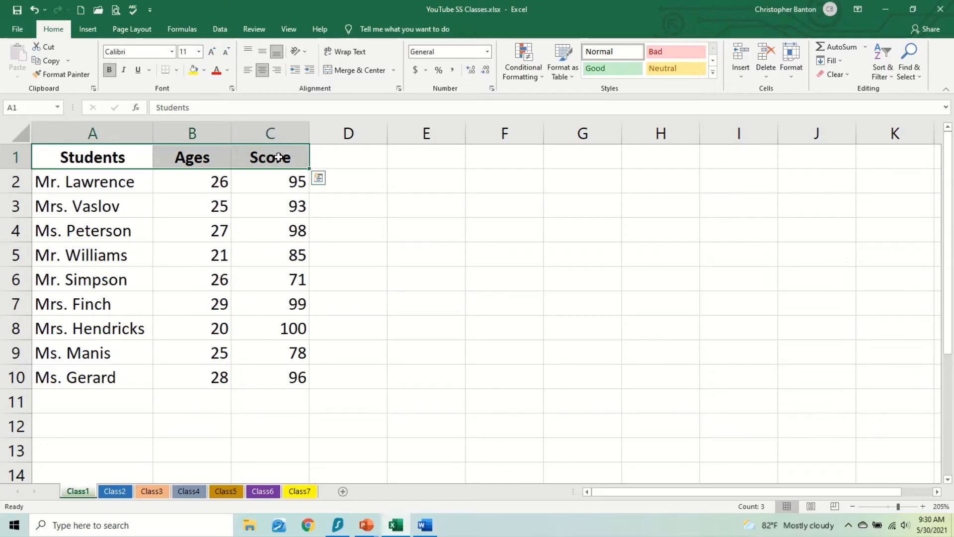
key(Delete)
click(232, 232)
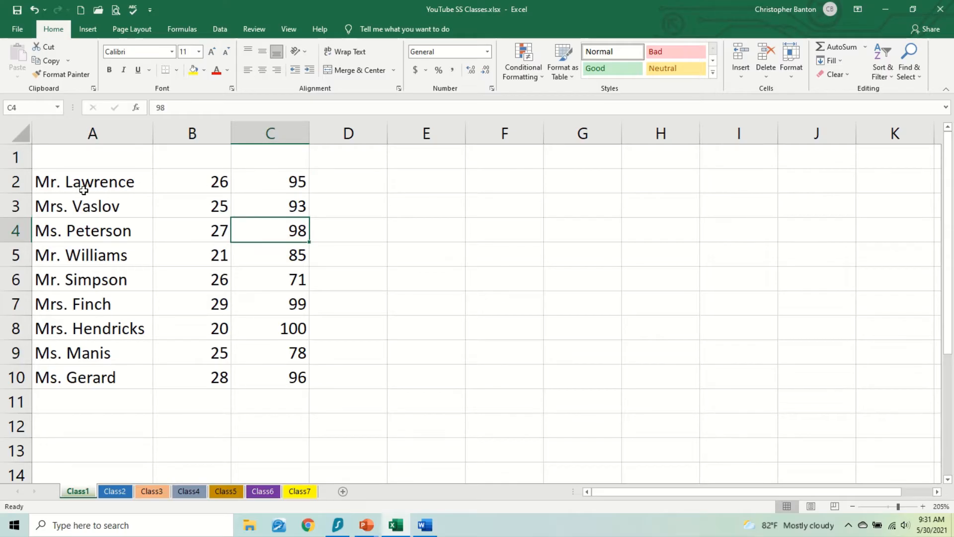
drag(84, 190, 293, 382)
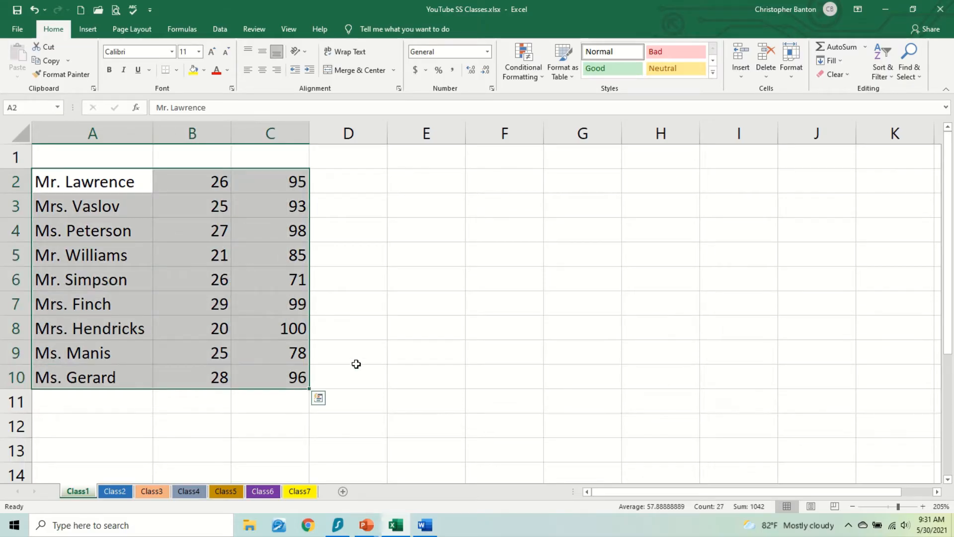
click(112, 181)
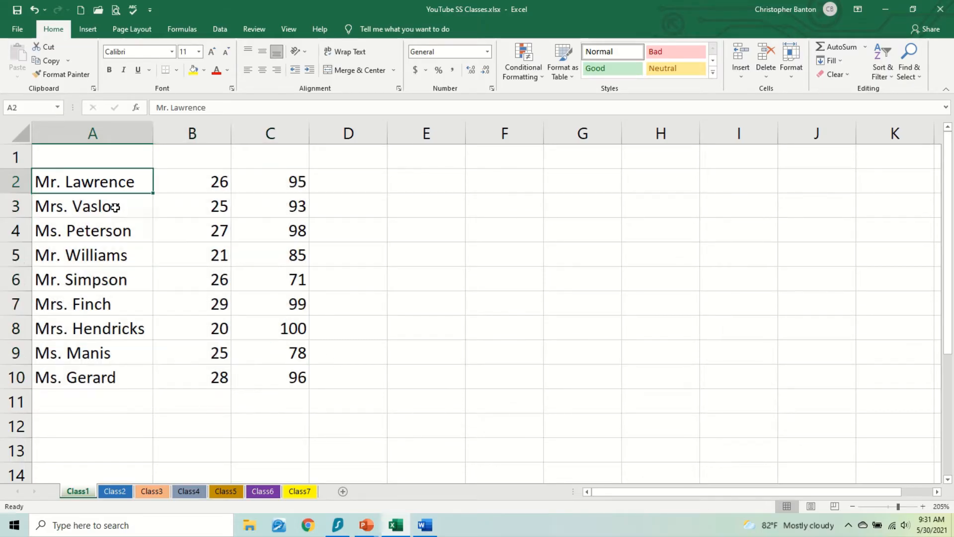
Clear the student names in A2:A10 so only the numbers in columns B and C are left.
drag(115, 207, 122, 376)
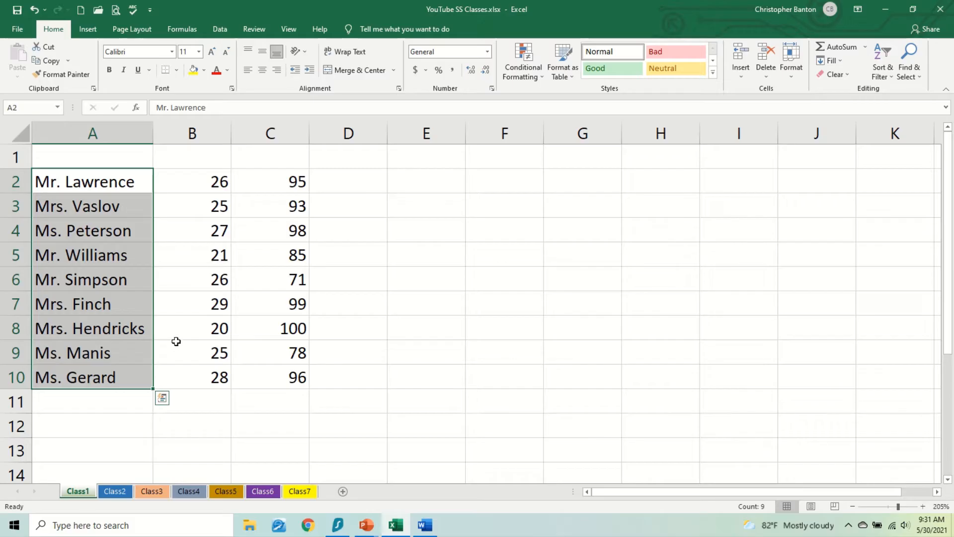
key(Delete)
click(223, 308)
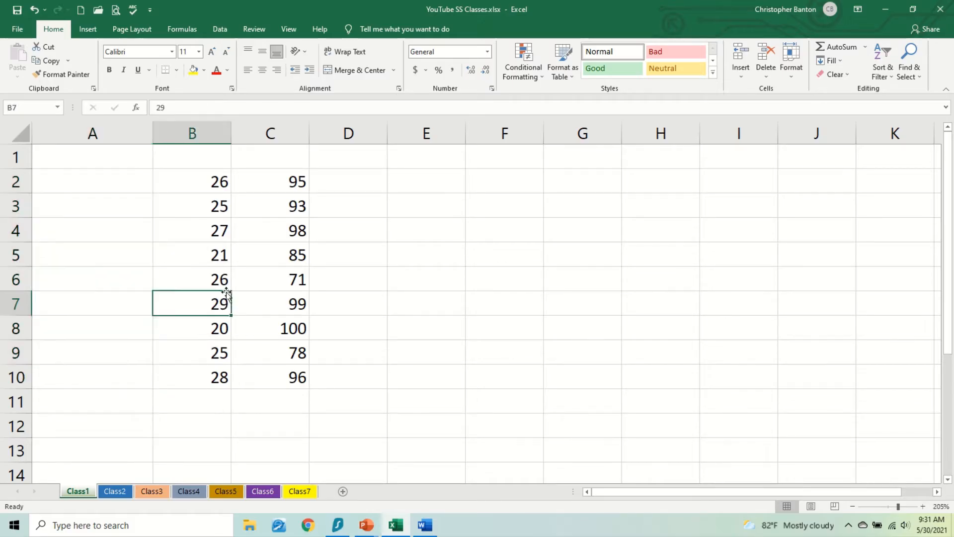
Undo the clearing of both the student names and the column headings.
drag(197, 188, 288, 383)
key(ctrl+z)
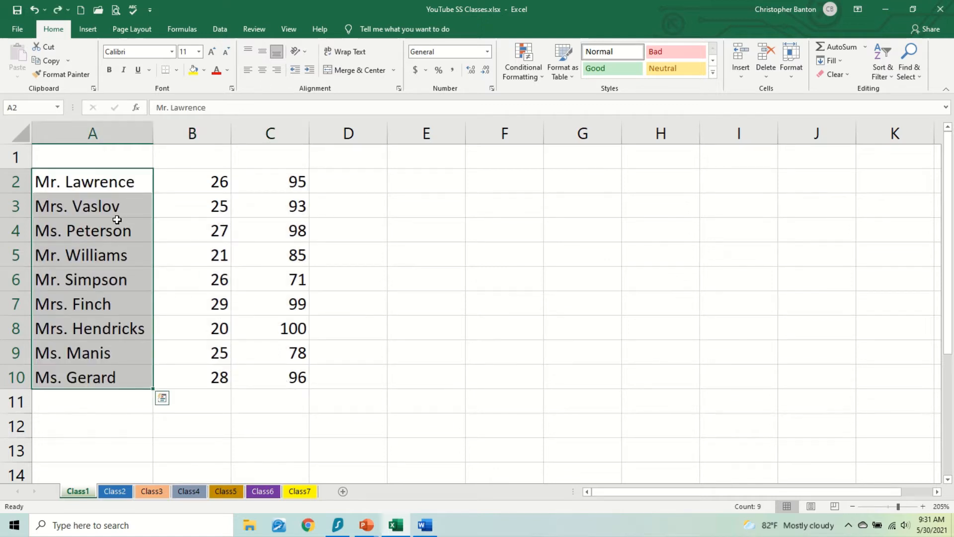
key(ctrl+z)
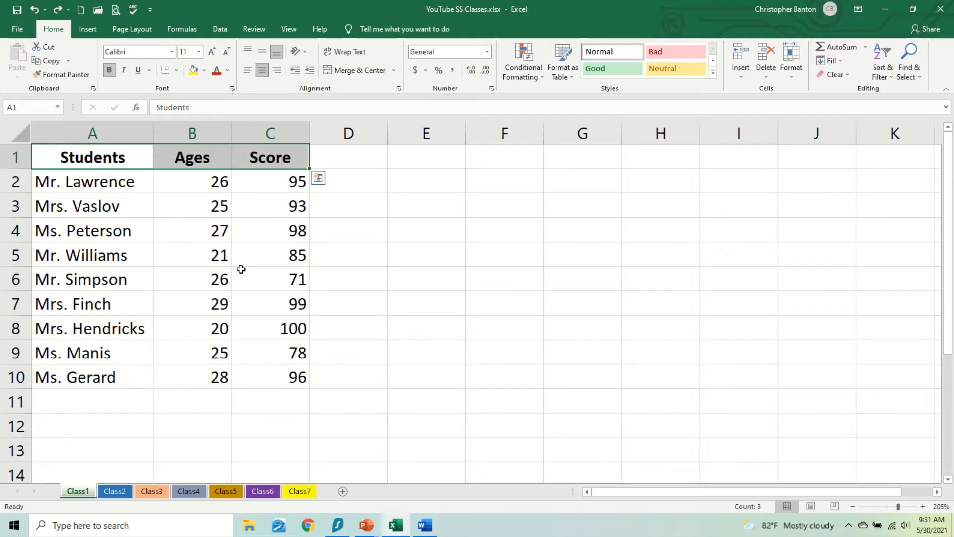
Highlight the ages in B2:B10, the Score column C1:C10, and individual student records in rows 2, 6, 7 and 10.
drag(191, 183, 204, 374)
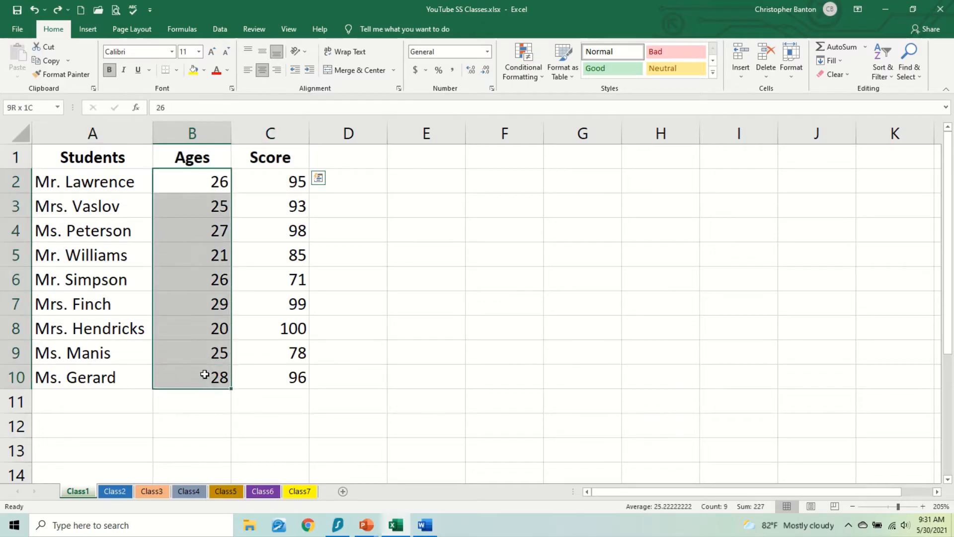
drag(279, 157, 283, 374)
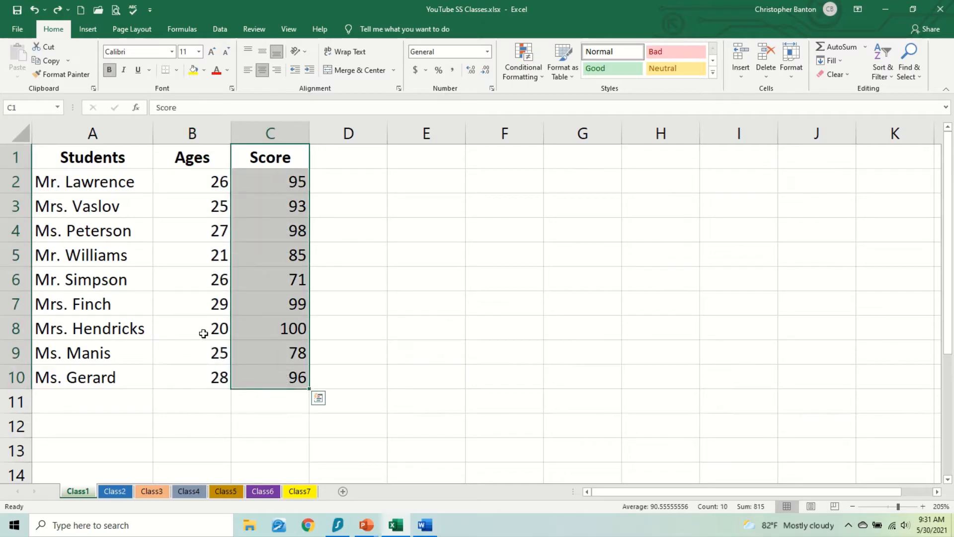
click(47, 188)
drag(47, 188, 279, 190)
drag(43, 281, 283, 280)
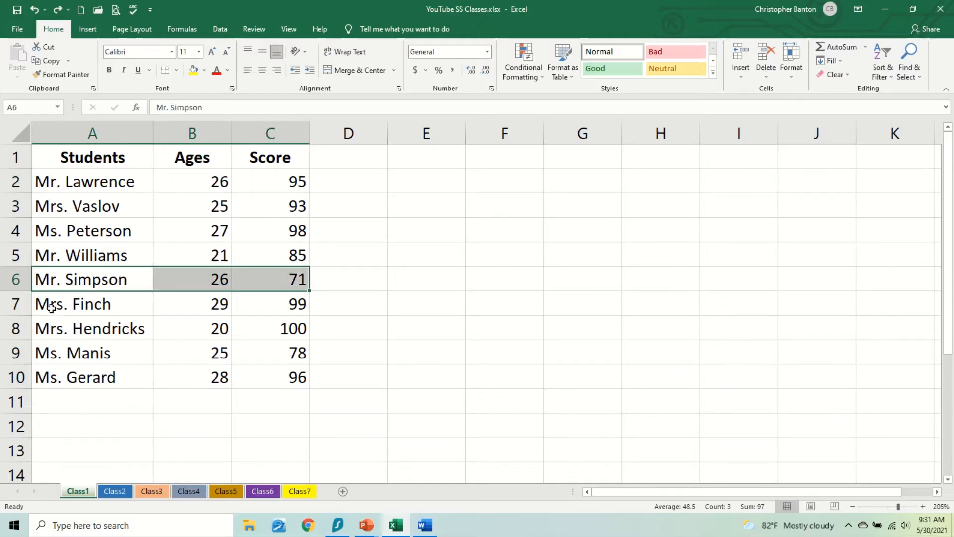
drag(52, 307, 271, 304)
drag(67, 380, 287, 377)
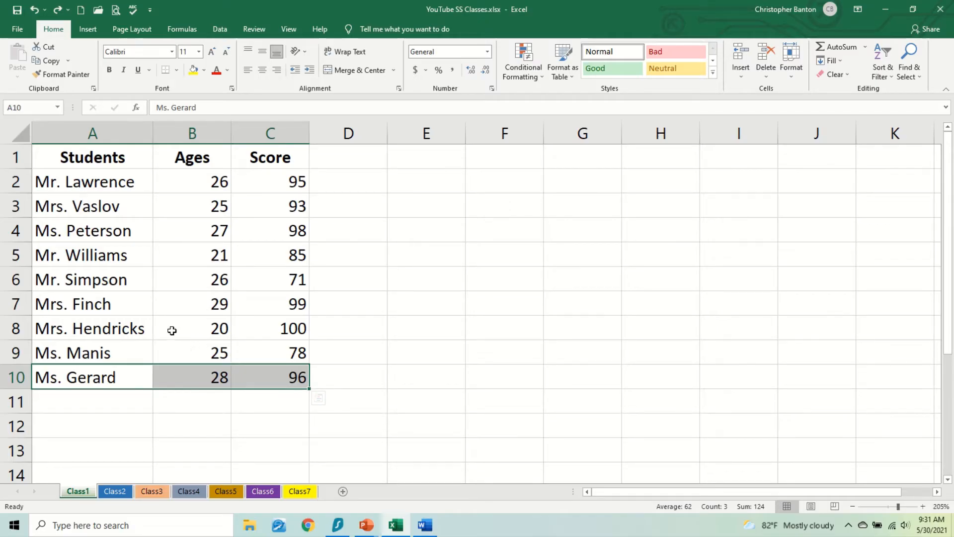
Select columns D, H and J together with rows 6, 10 and 3, and release the selection by choosing cell E4.
click(362, 133)
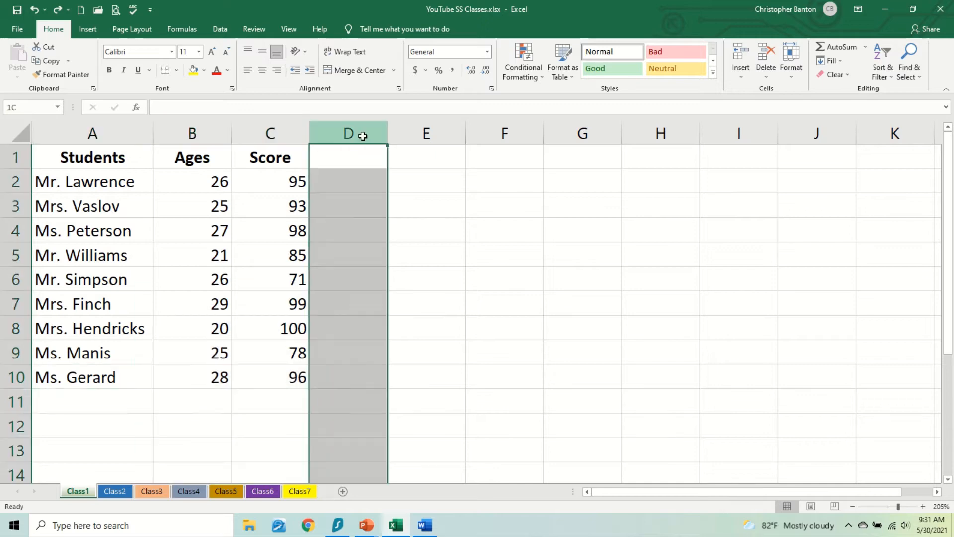
ctrl+click(643, 134)
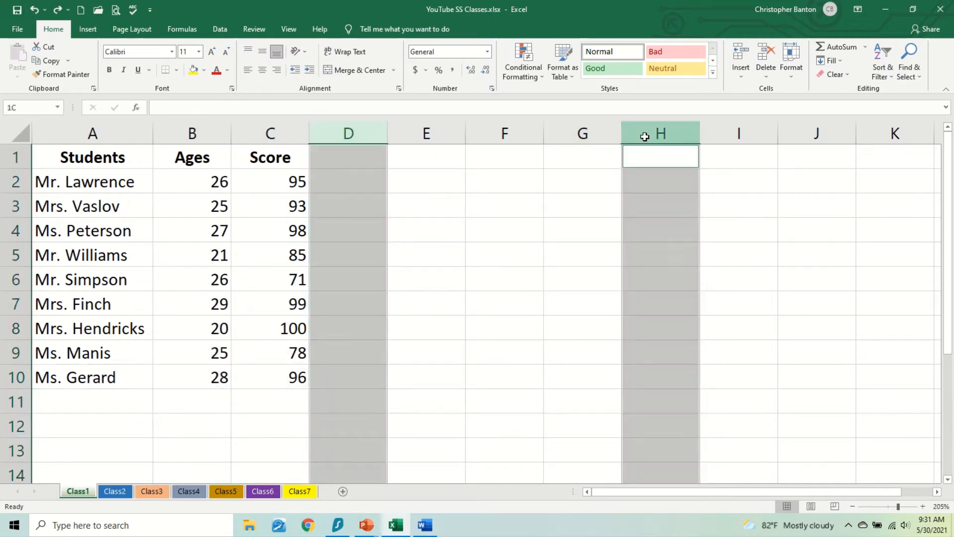
ctrl+click(815, 132)
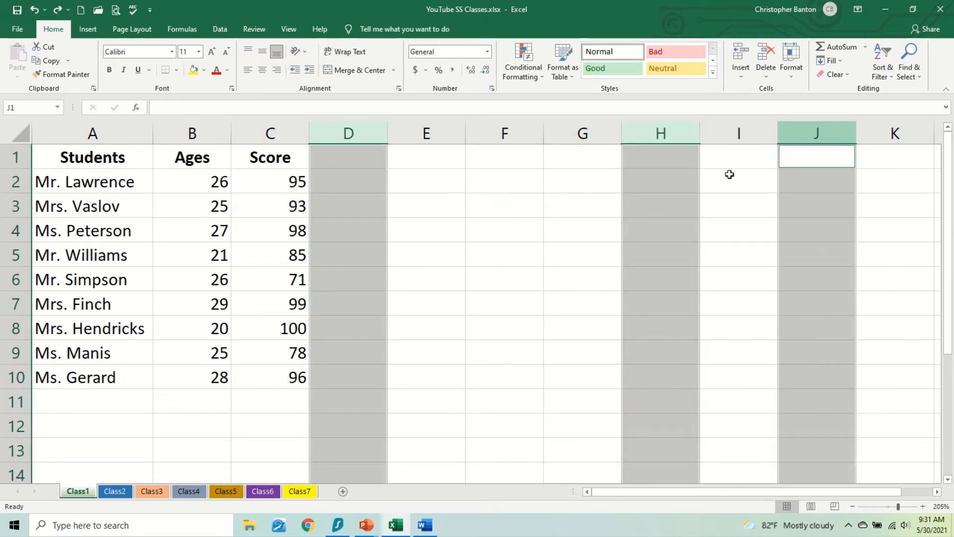
ctrl+click(29, 279)
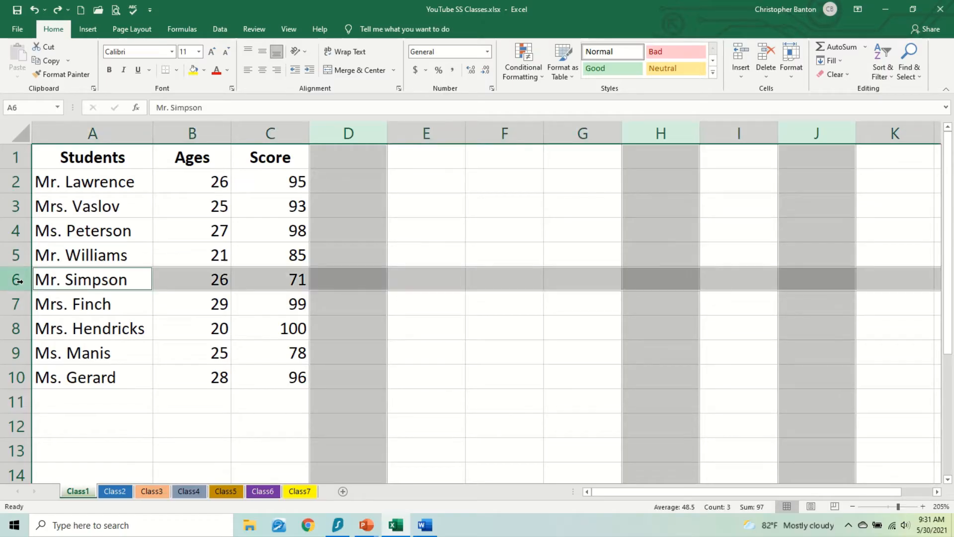
ctrl+click(17, 375)
ctrl+click(16, 206)
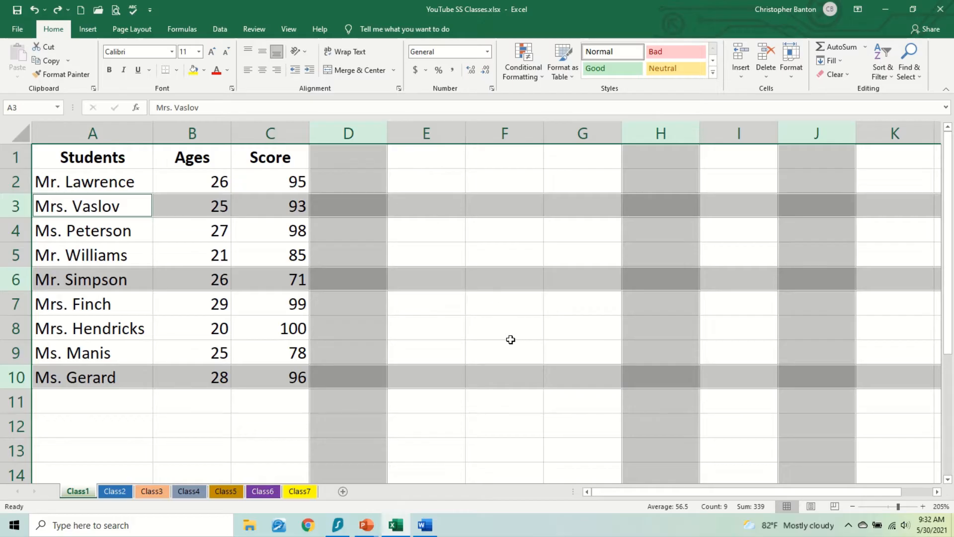
click(450, 235)
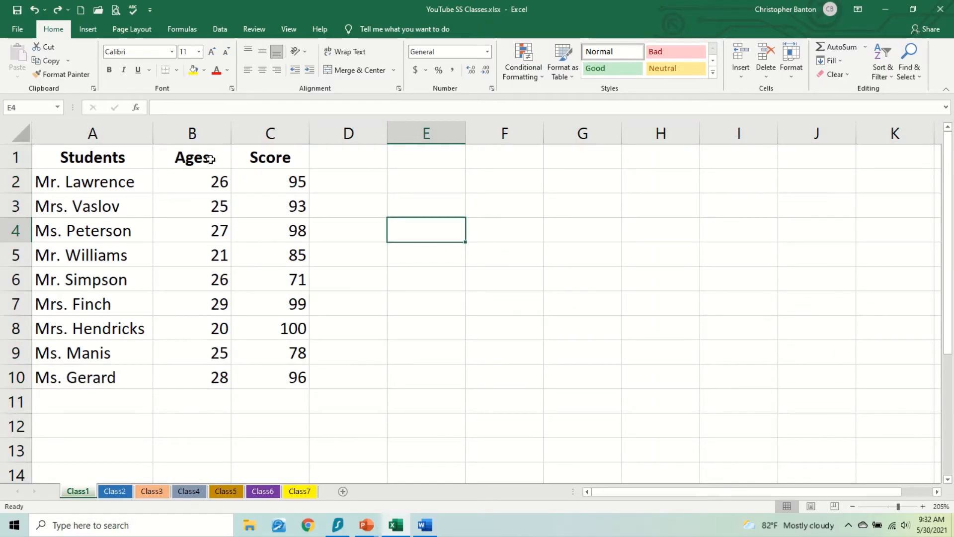
Highlight the Ages data B1:B10, the Score data C1:C10, and whole row 4, column B and row 5.
drag(206, 158, 212, 379)
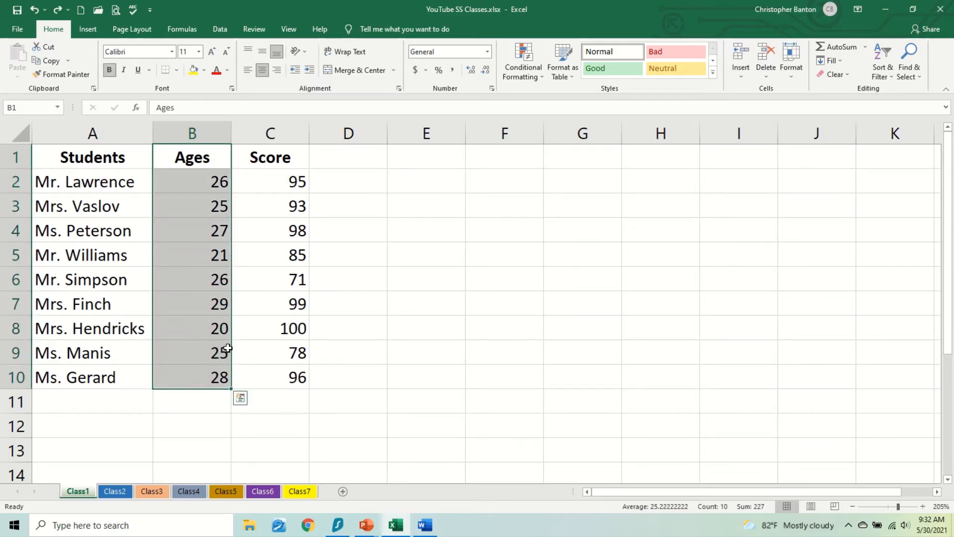
drag(285, 168, 292, 383)
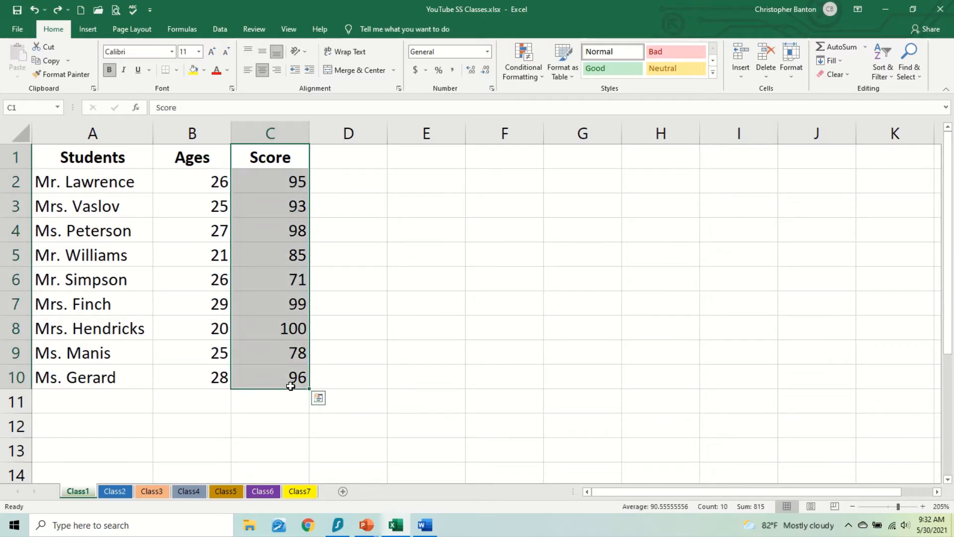
click(17, 233)
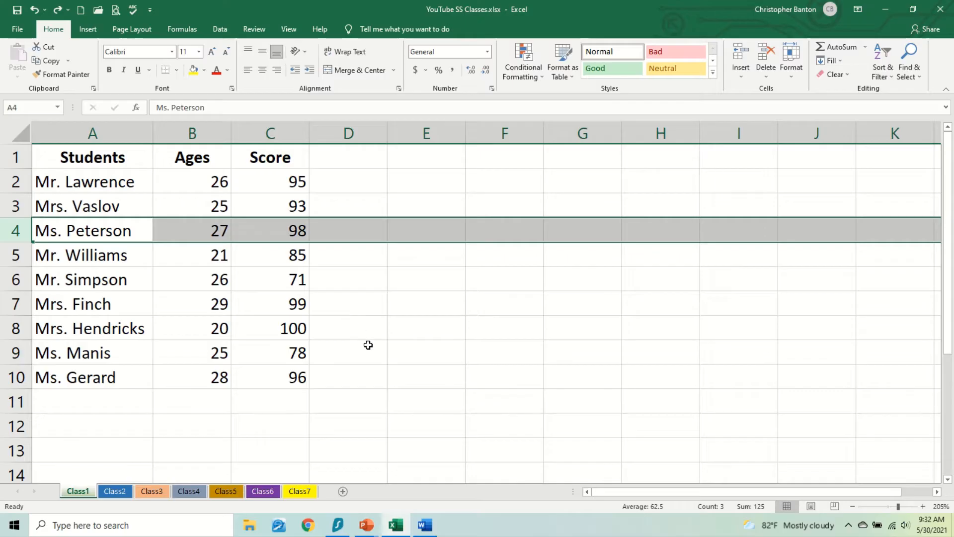
click(418, 287)
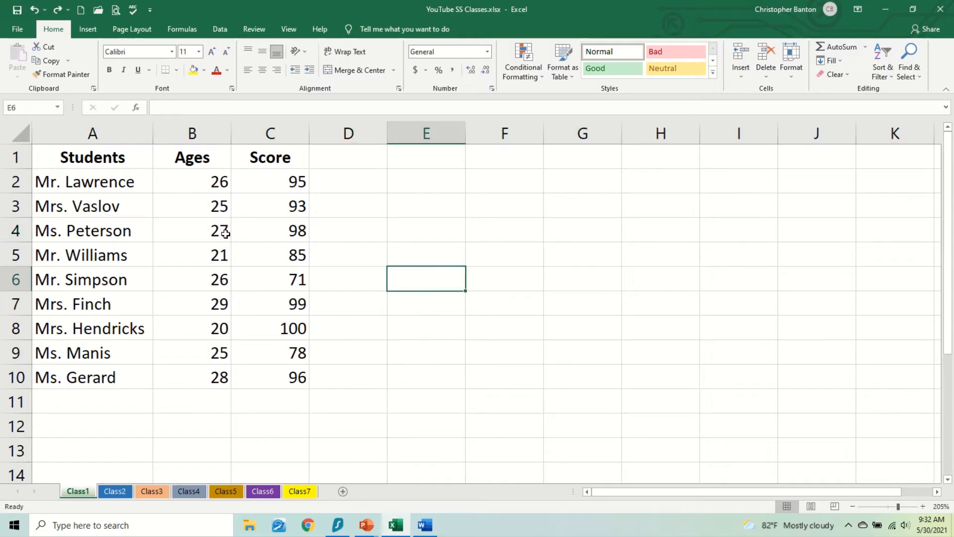
click(194, 134)
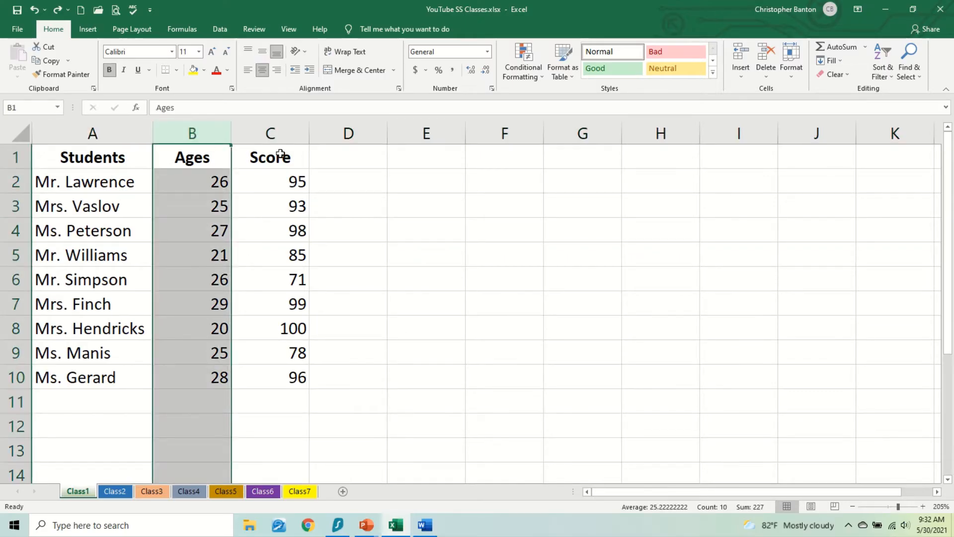
click(19, 255)
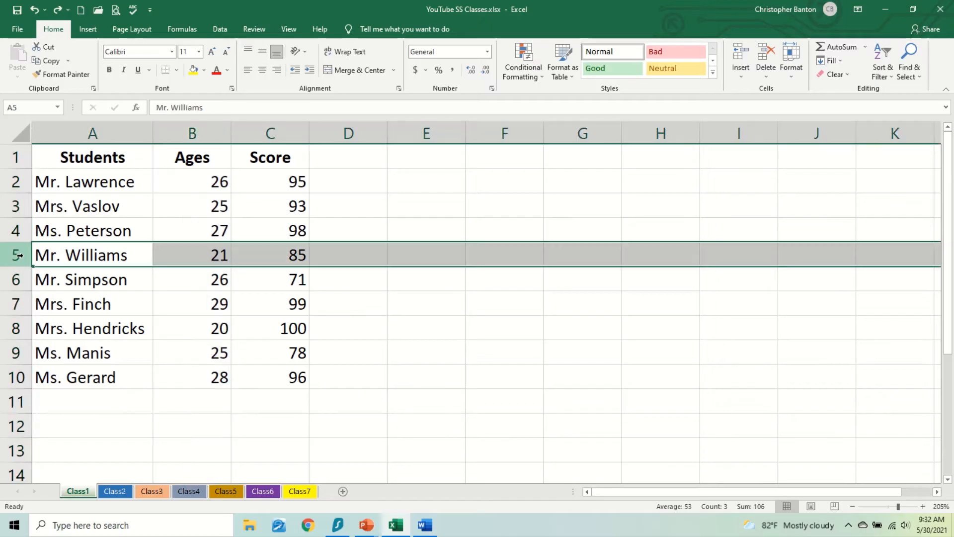
Add a new blank sheet to the workbook and move it to the end, after Class7.
click(342, 491)
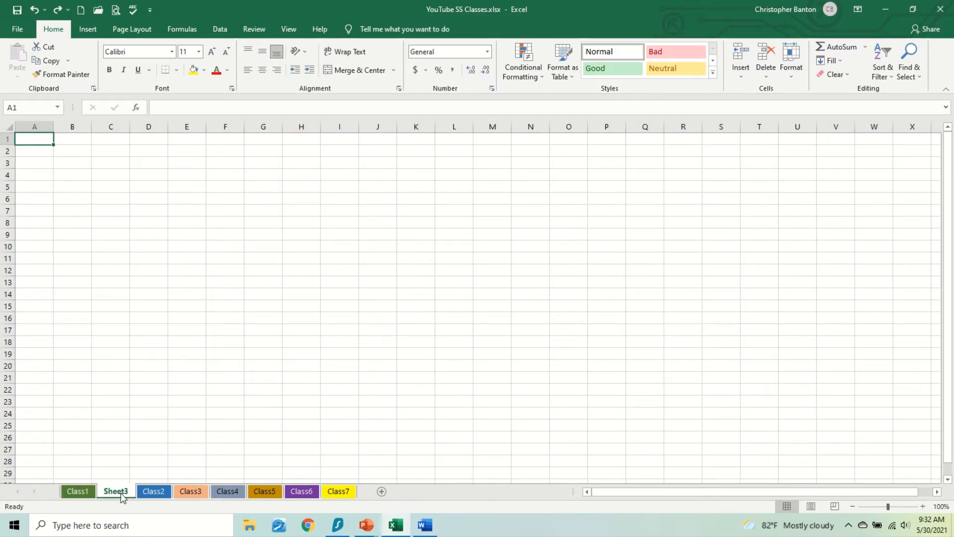
drag(122, 497, 378, 492)
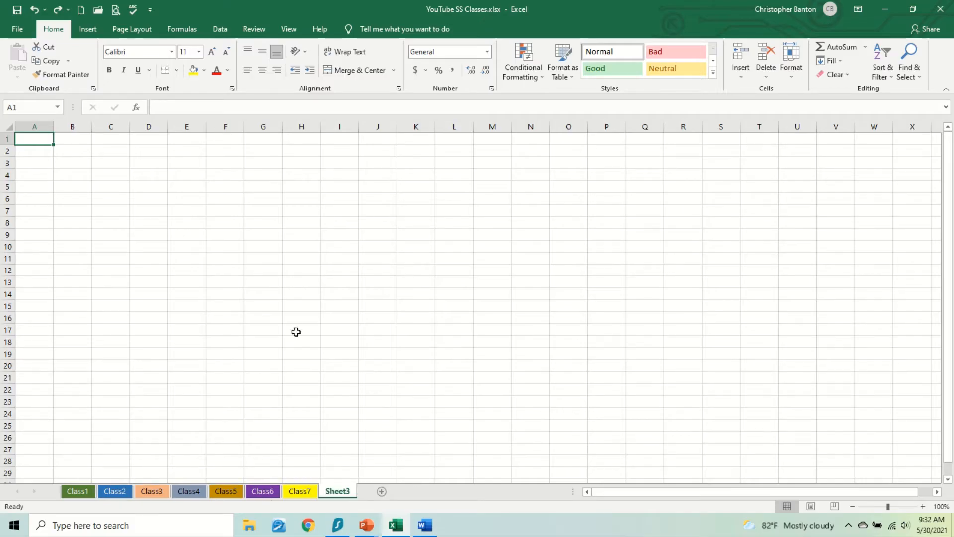
On the new sheet, enter 15 and 10 in A1:A2 and the same two numbers in B1:B2.
scroll(298, 319, up, 20)
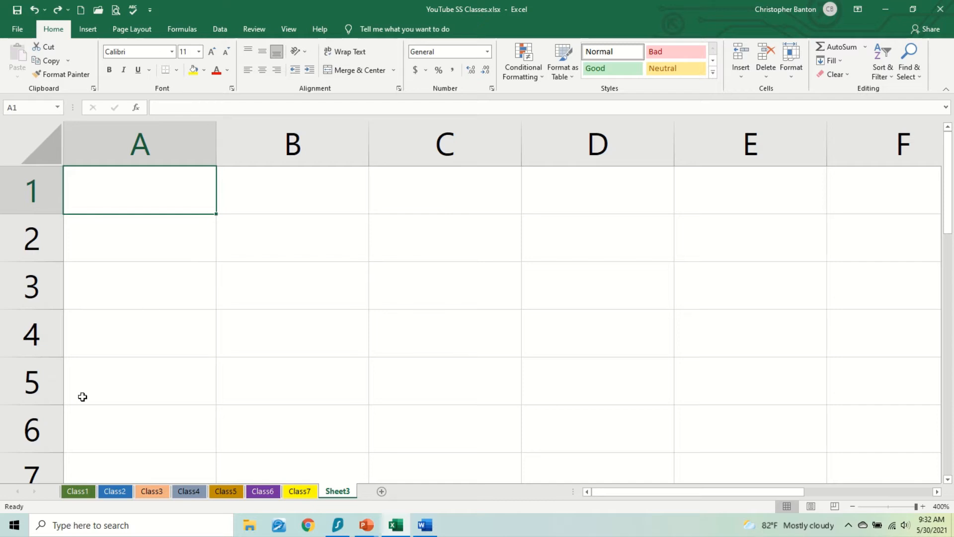
text(15)
key(Return)
text(10)
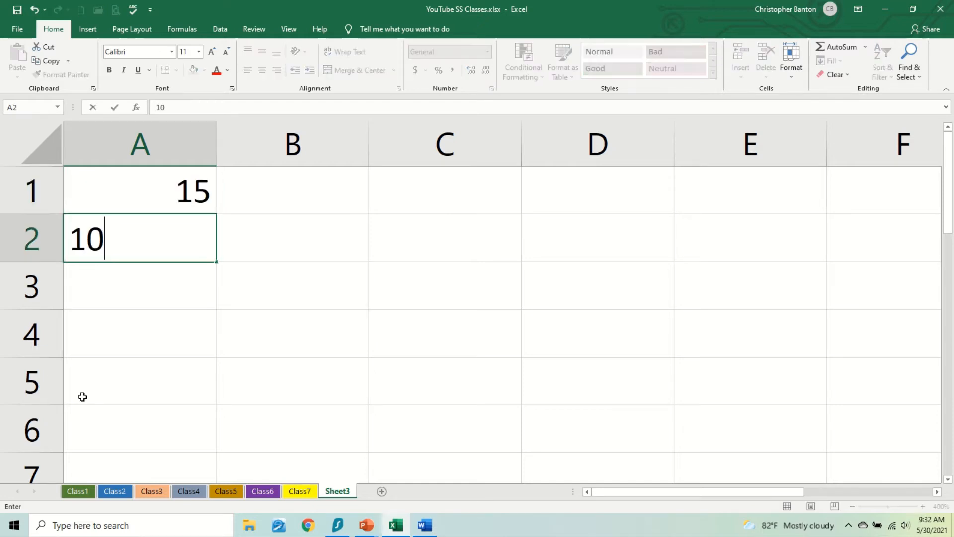
key(Return)
key(Up)
key(Right)
key(Up)
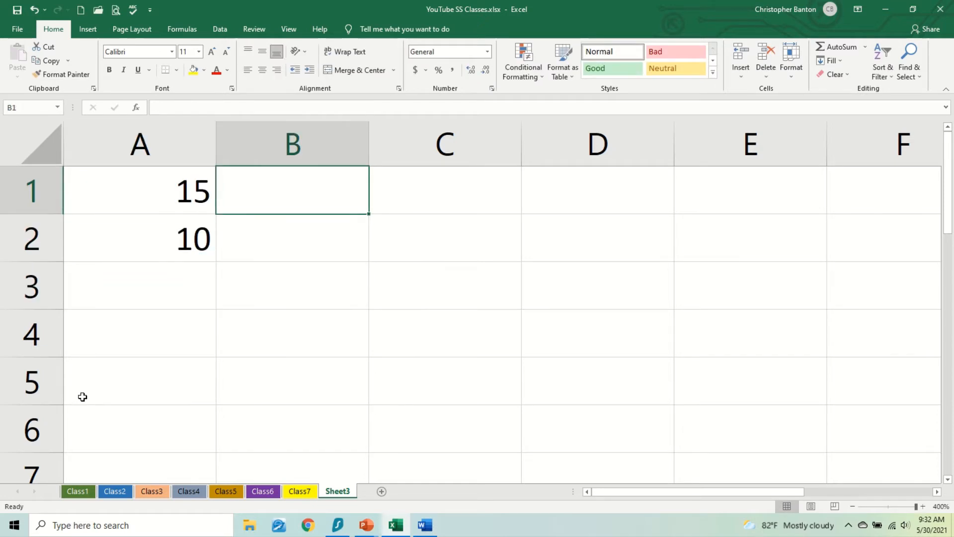
text(15)
key(Return)
text(10)
key(Return)
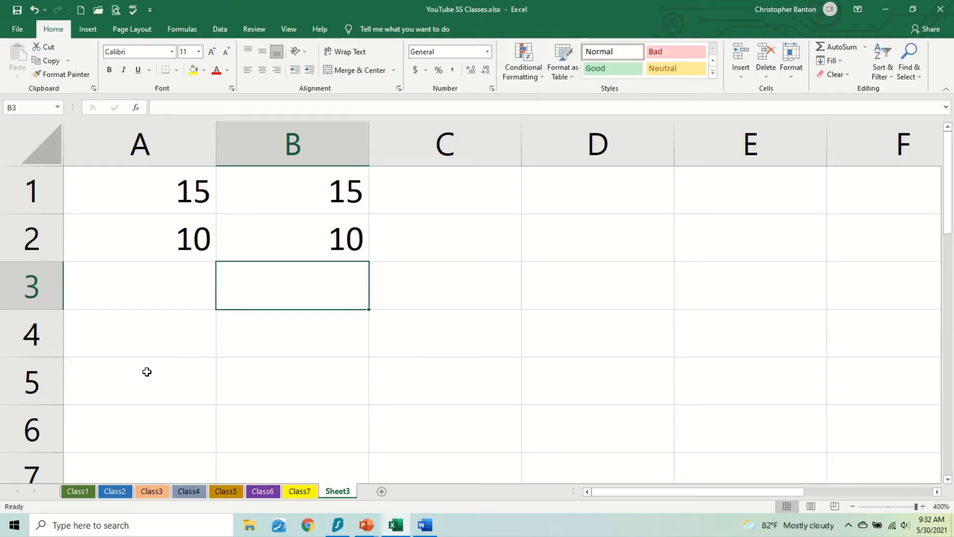
Enter the formula =A1+A2 in cell A3 to add the two numbers above by cell reference.
click(186, 273)
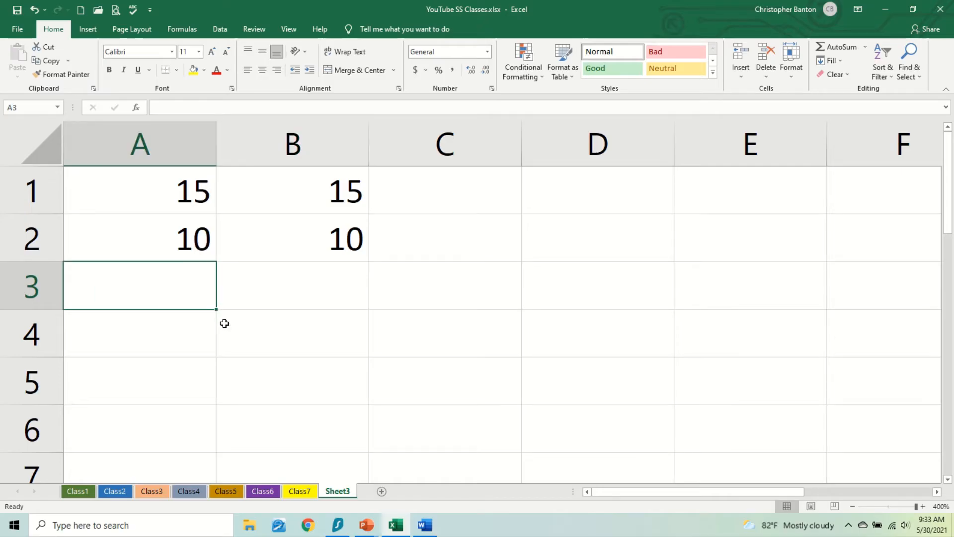
text(=)
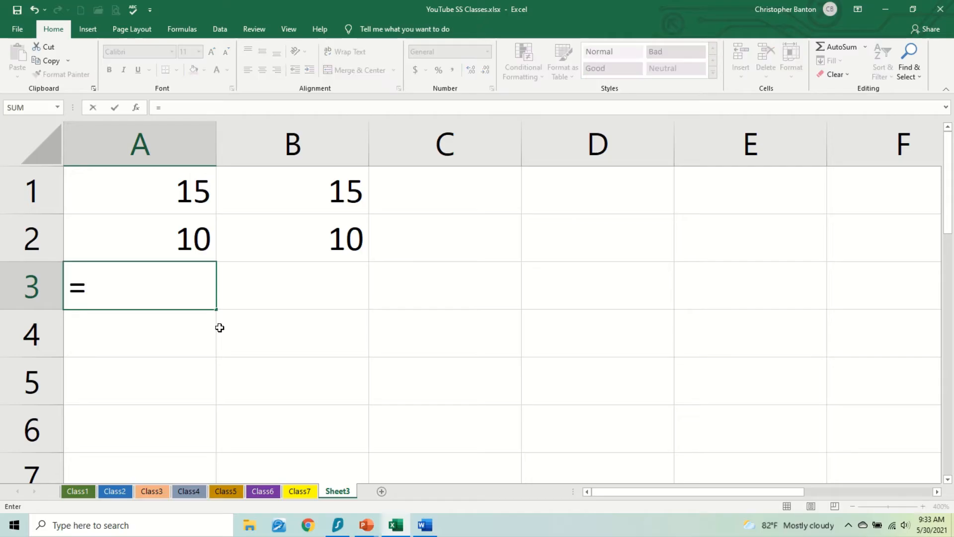
text(A1)
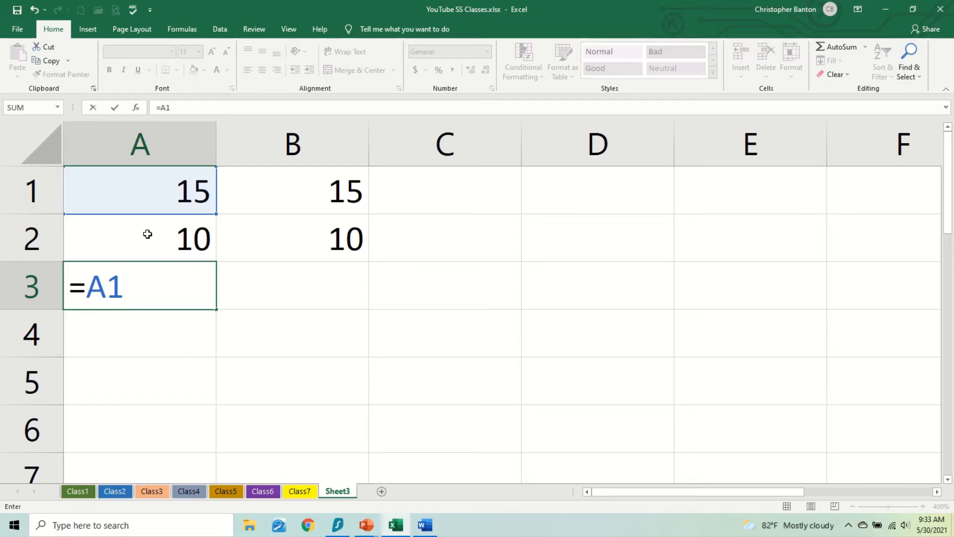
text(+)
click(149, 237)
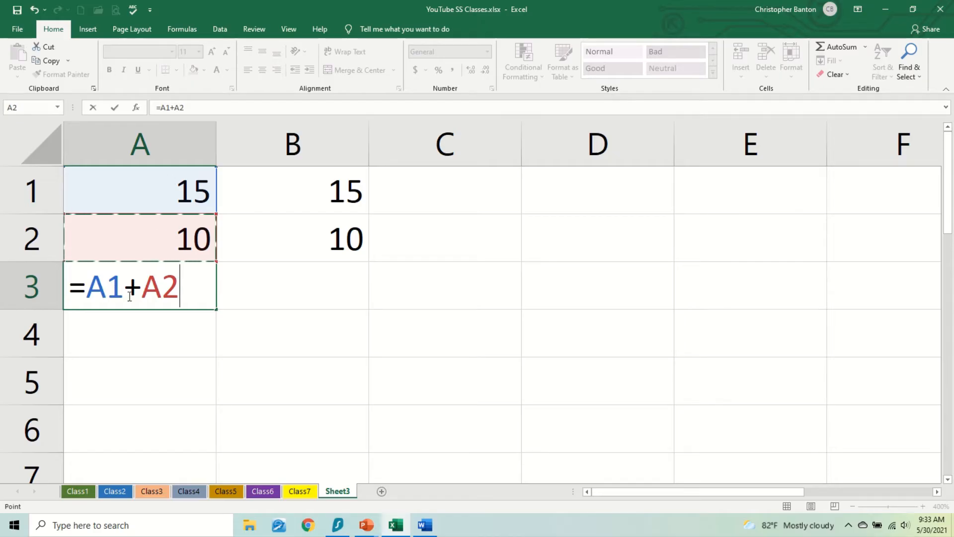
key(Return)
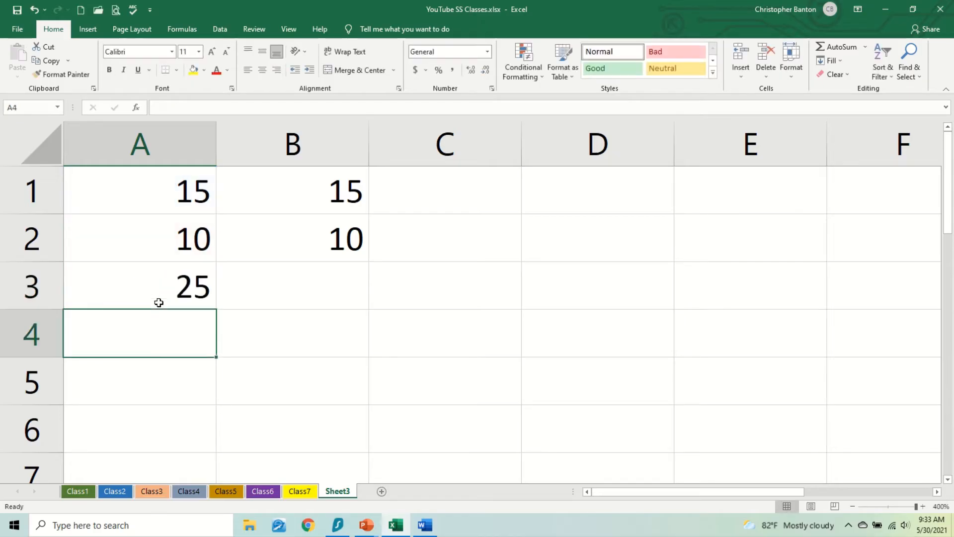
Highlight A1:A3, then examine the formula in A3 and the cells it references, leaving it unedited.
click(159, 192)
drag(159, 193, 155, 279)
click(162, 281)
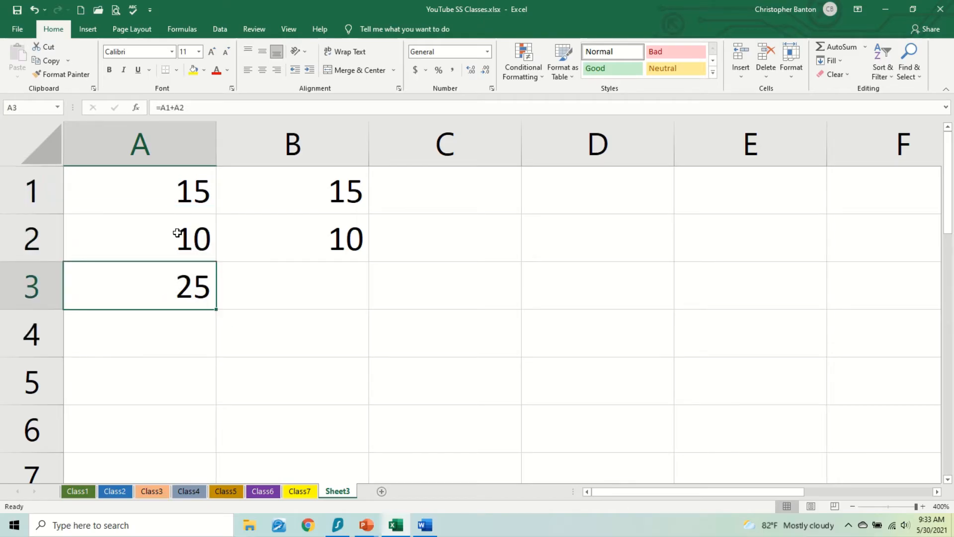
double_click(175, 285)
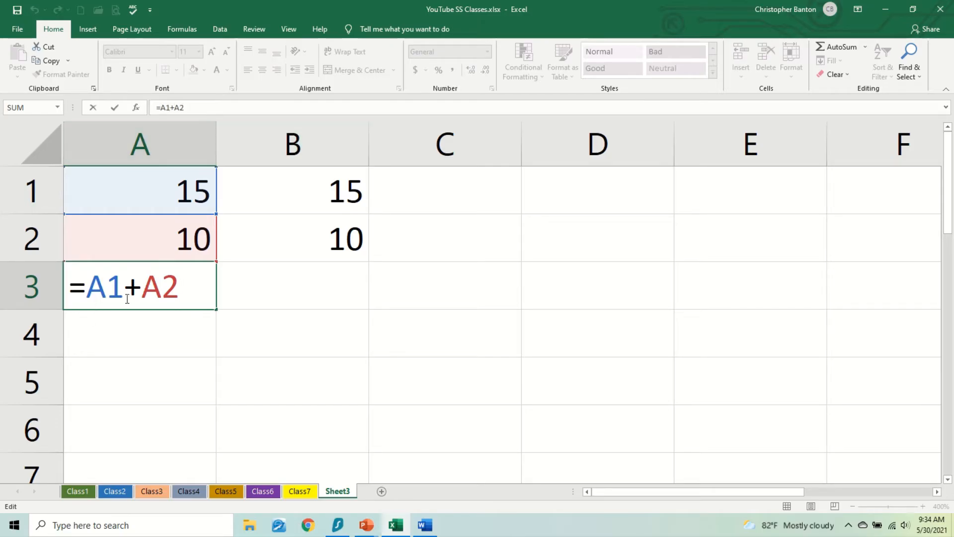
key(Return)
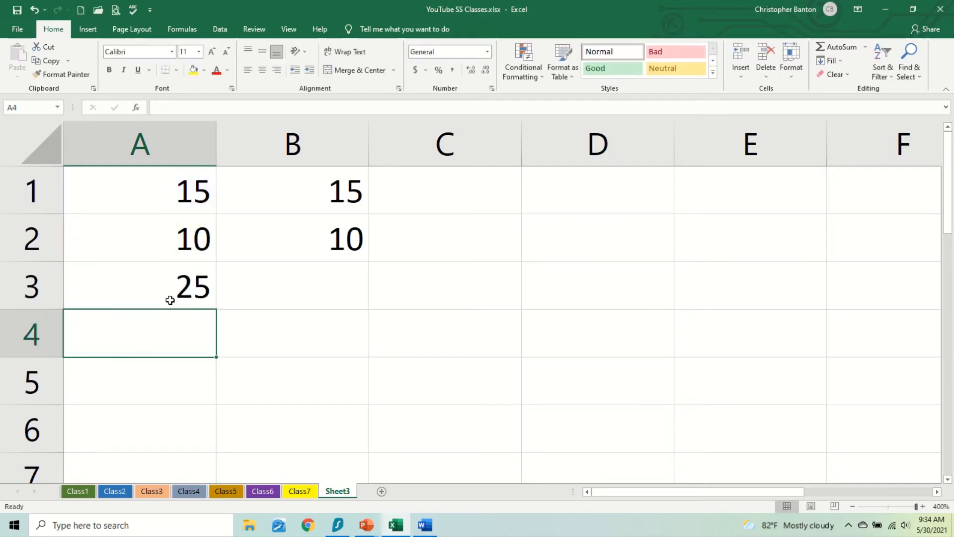
Enter the formula =15+10 in cell B3, using the literal numbers instead of cell references.
click(299, 286)
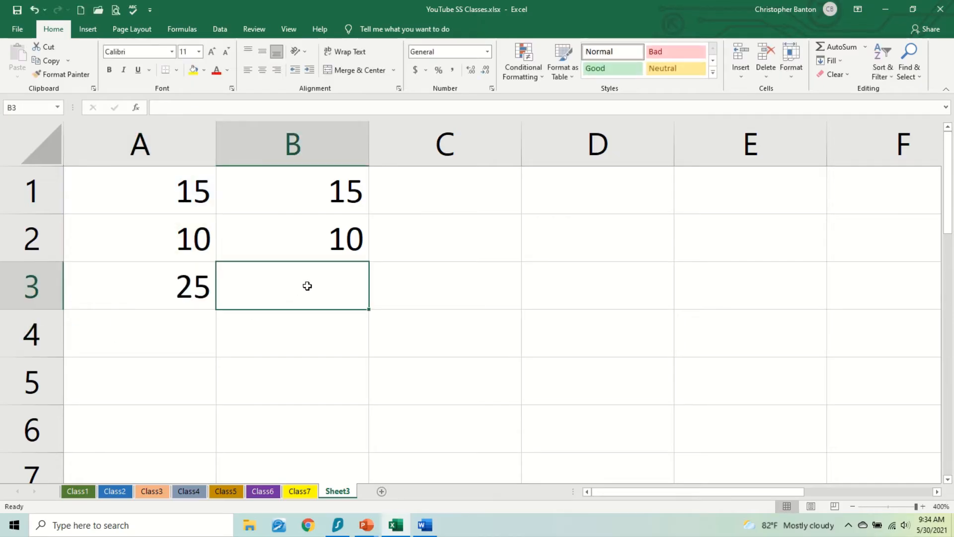
text(=)
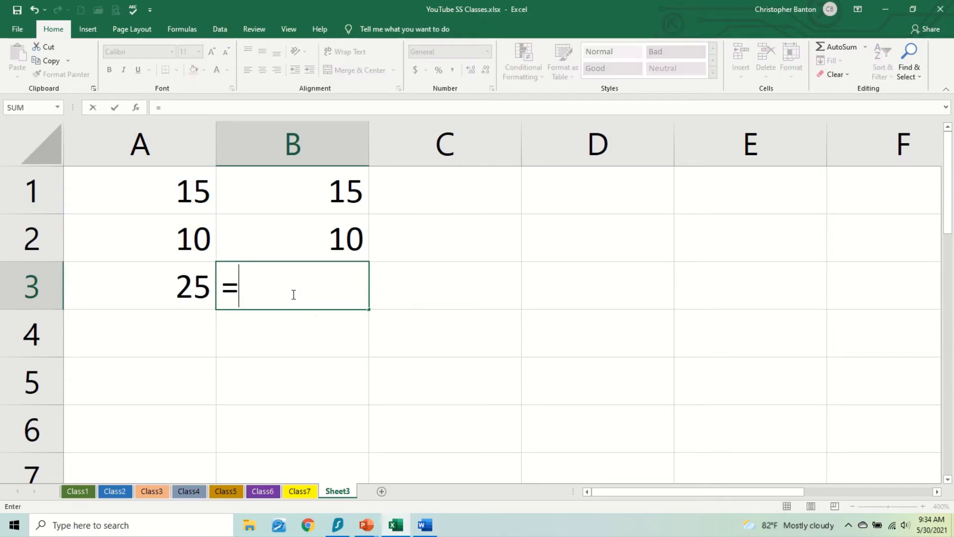
text(15+)
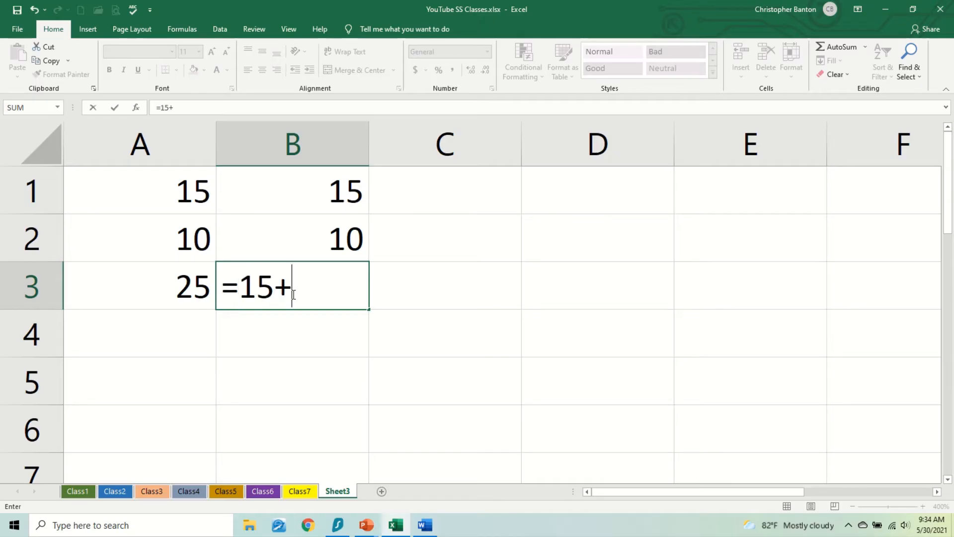
text(10)
key(Return)
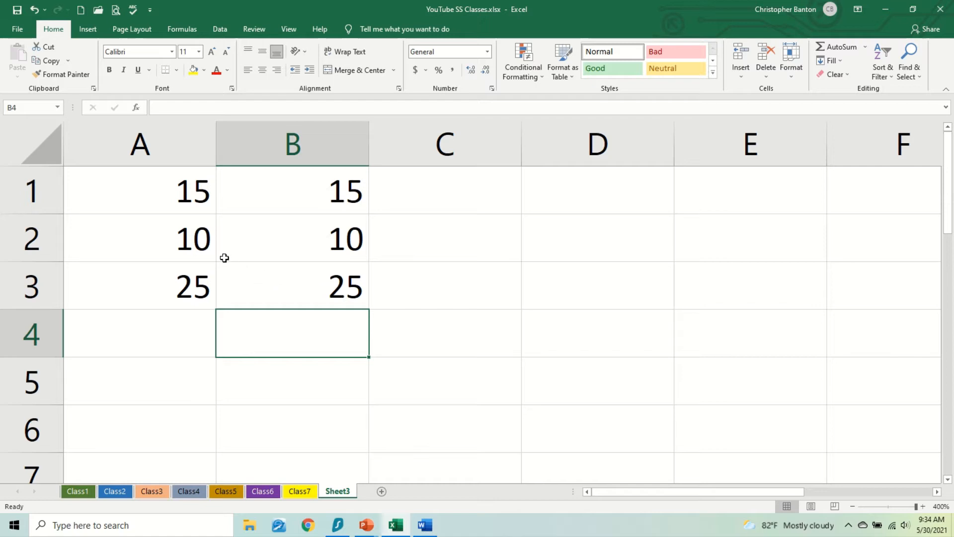
Set both A2 and B2 to 100 to test how the formulas below them respond.
click(195, 245)
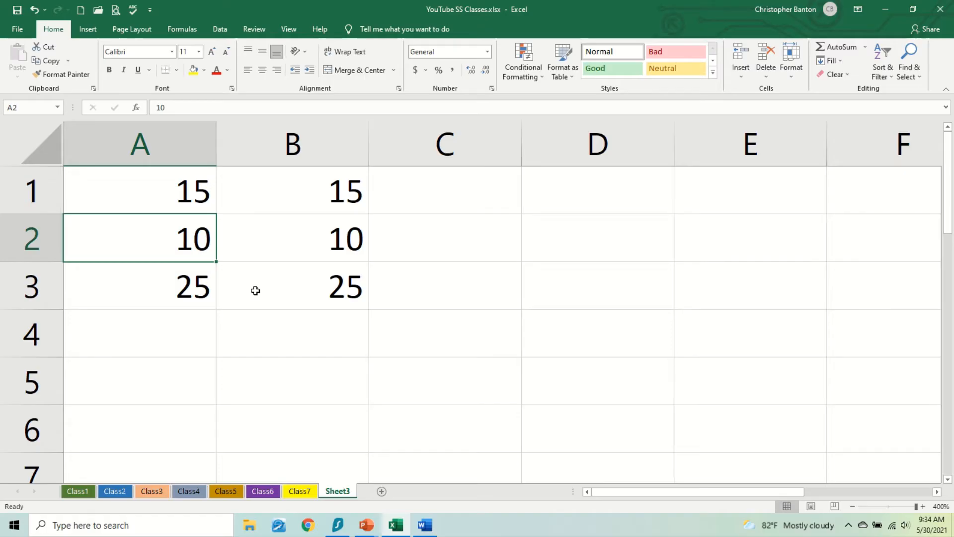
text(100)
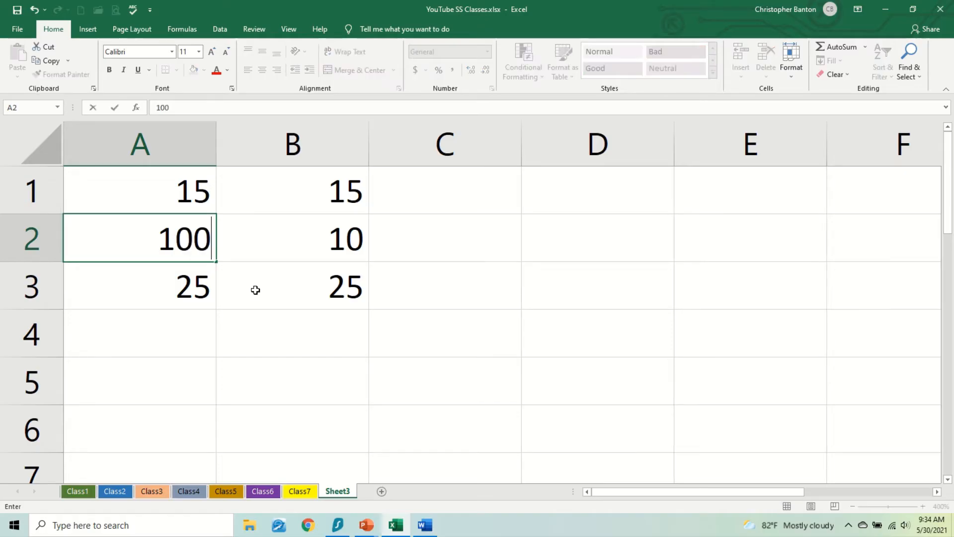
key(Return)
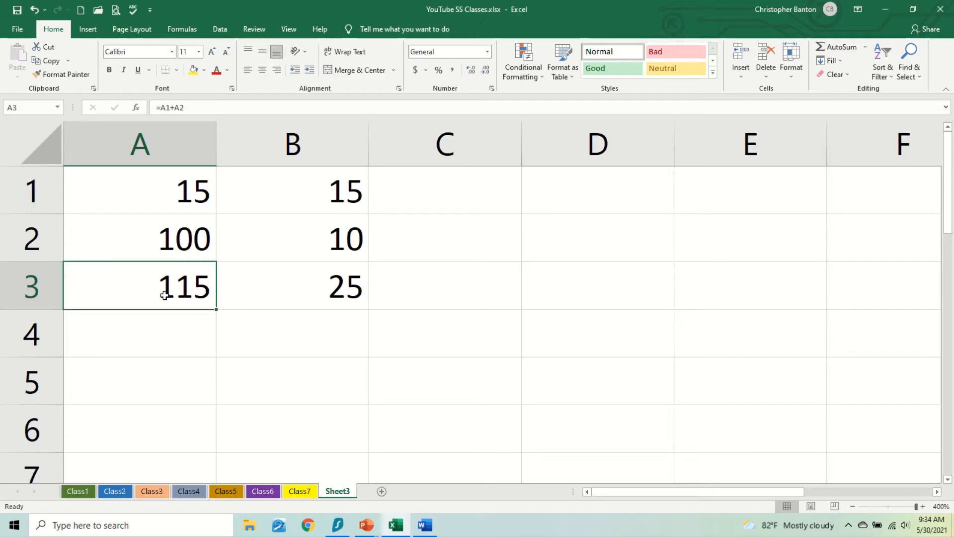
click(309, 242)
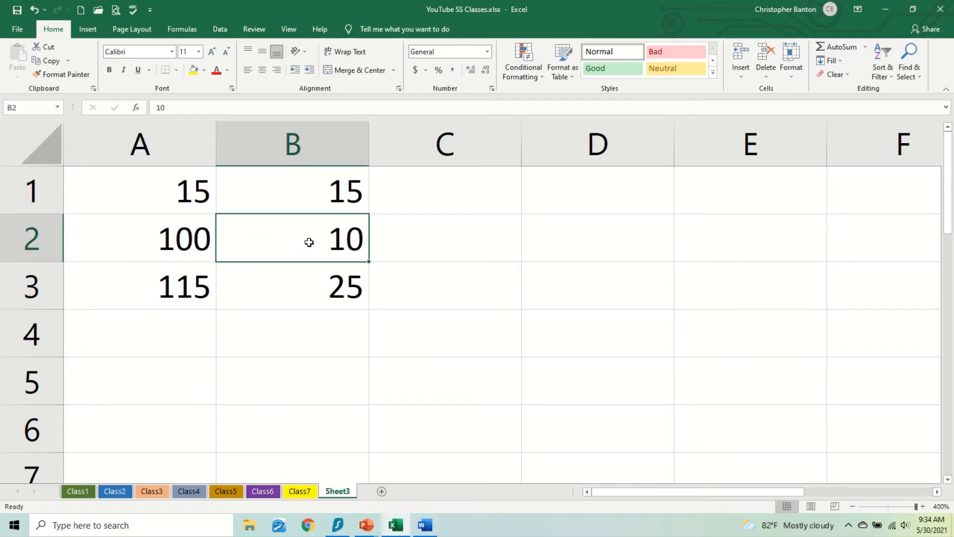
text(100)
key(Return)
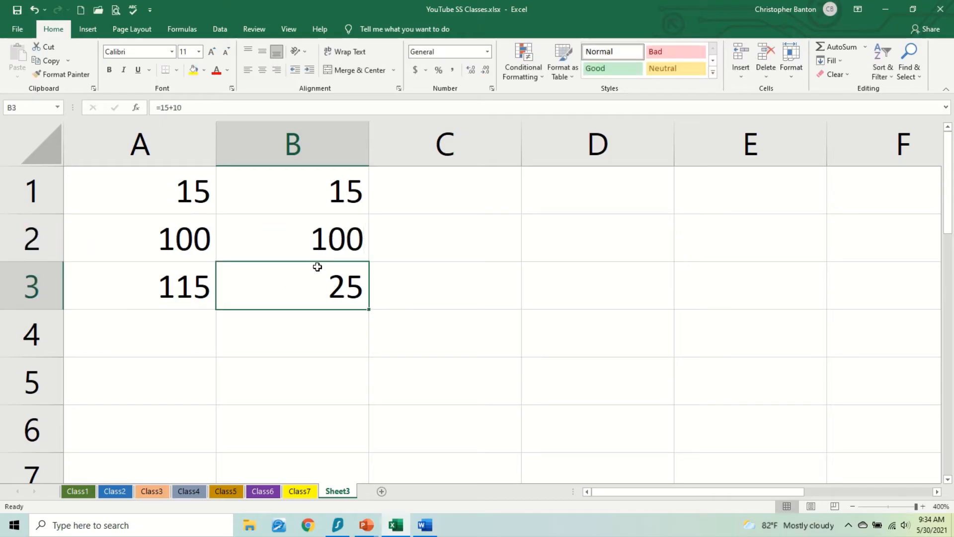
Compare the literal-number formula in B3 with the cell-reference formula in A3 without editing either one.
double_click(283, 298)
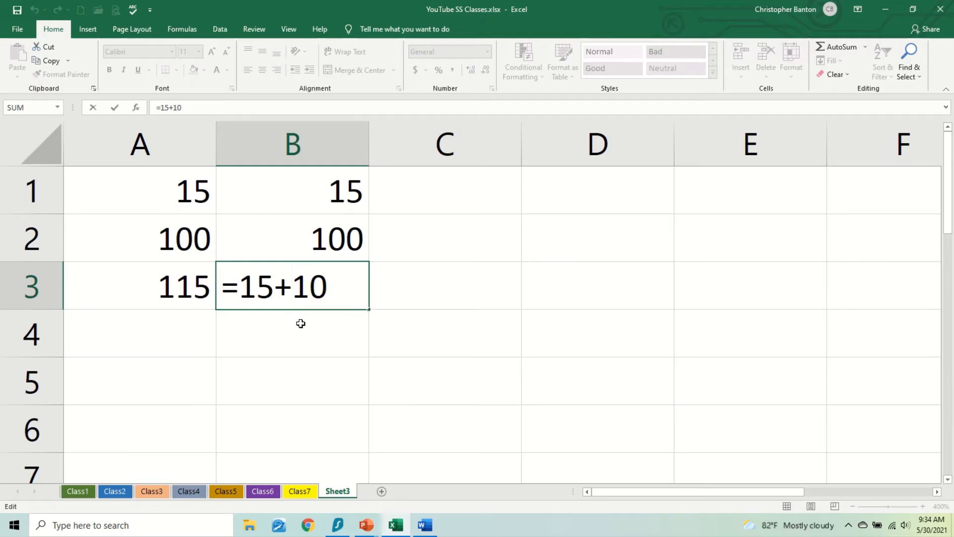
key(Return)
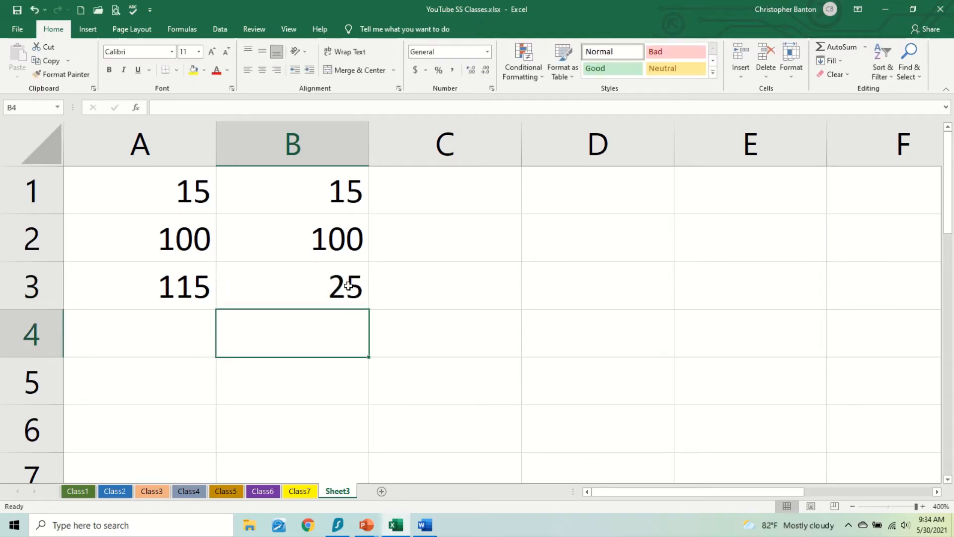
click(348, 286)
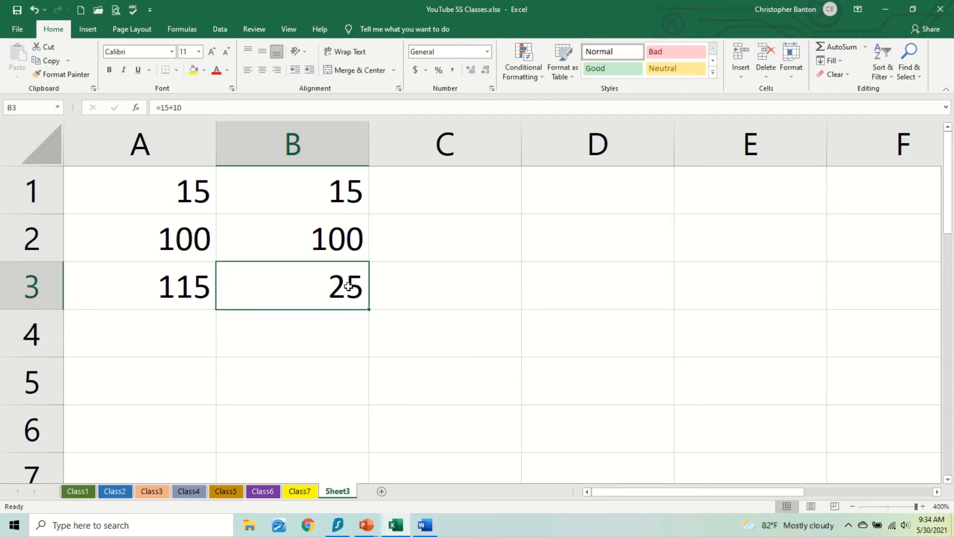
click(168, 284)
text(=A1+A2)
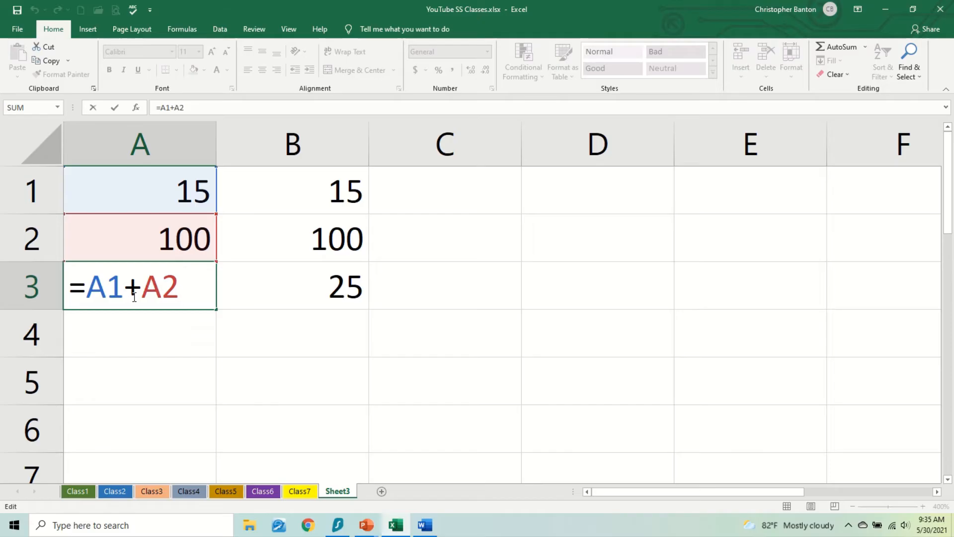
key(Return)
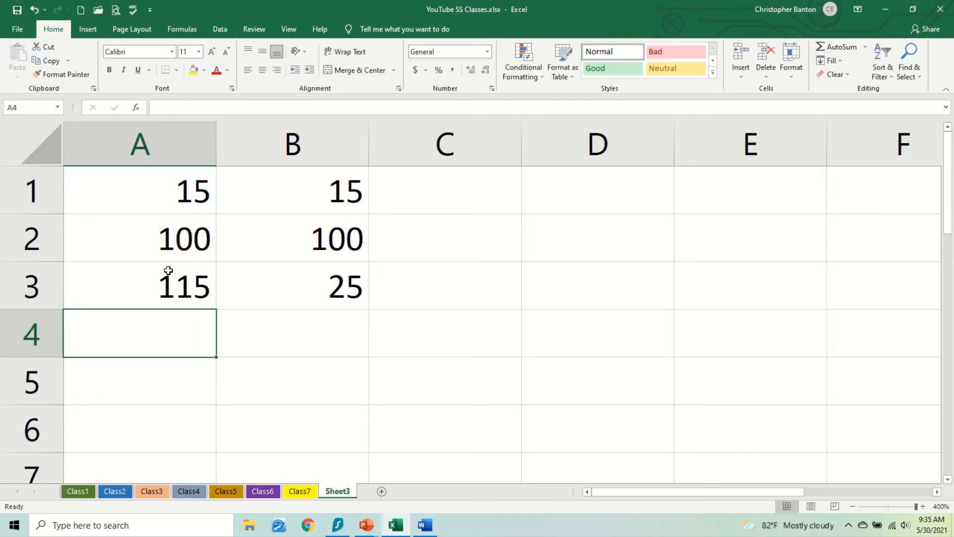
Set the value in cell A1 to 5.
click(171, 206)
text(5)
key(Return)
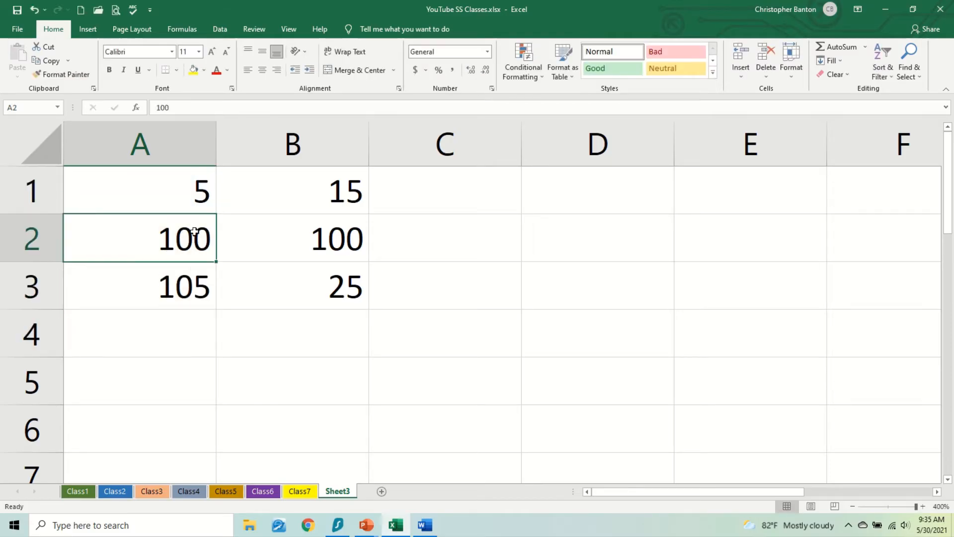
Highlight column D together with row 5 to locate cell D5, and review the cell references in A3's formula.
click(184, 286)
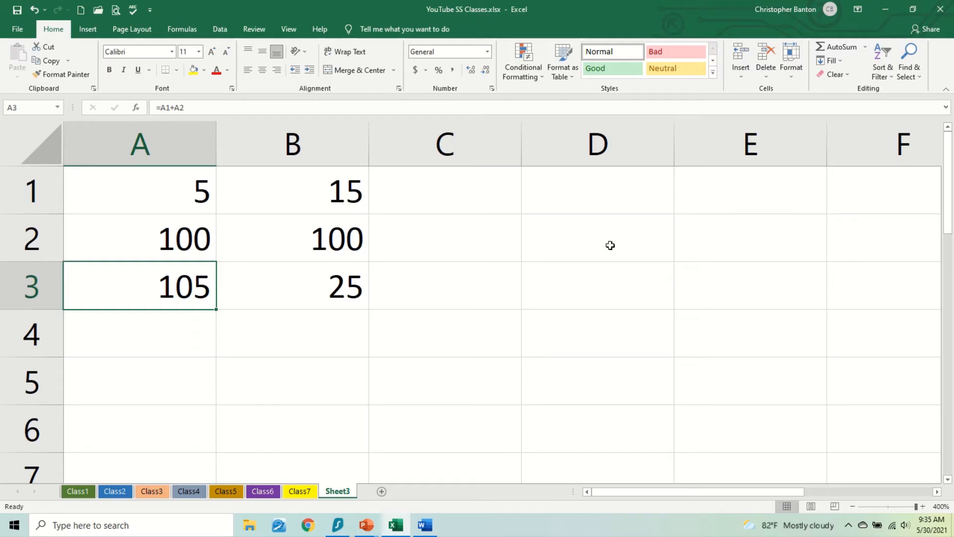
click(597, 148)
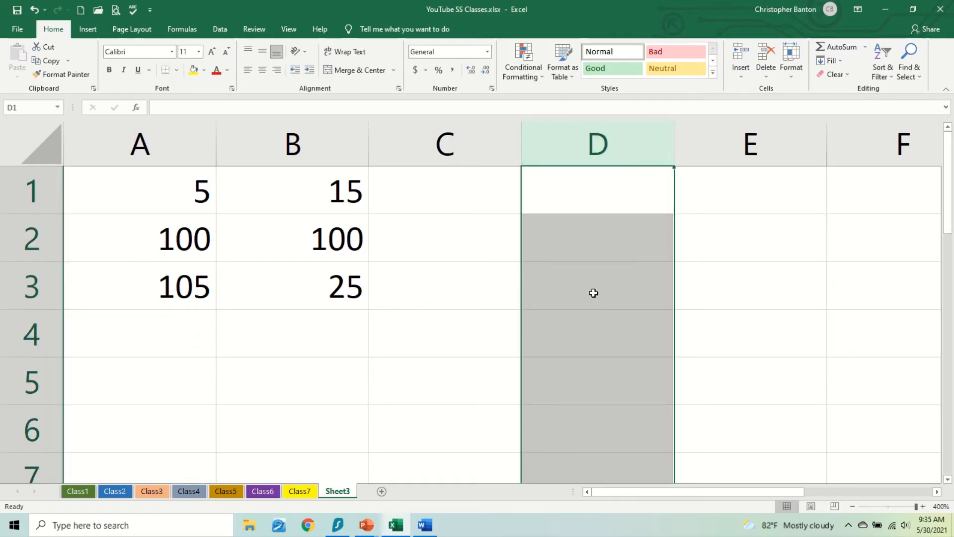
ctrl+click(37, 381)
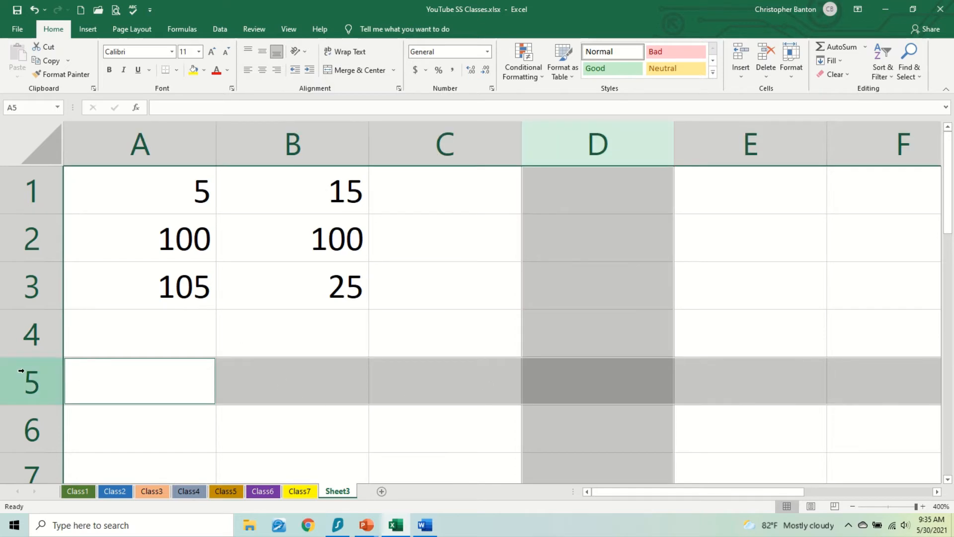
click(574, 384)
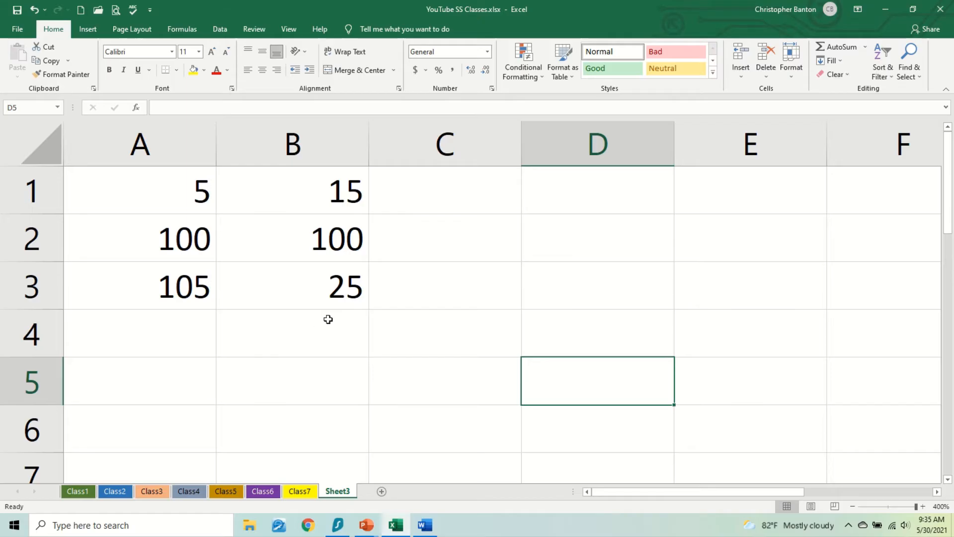
double_click(177, 279)
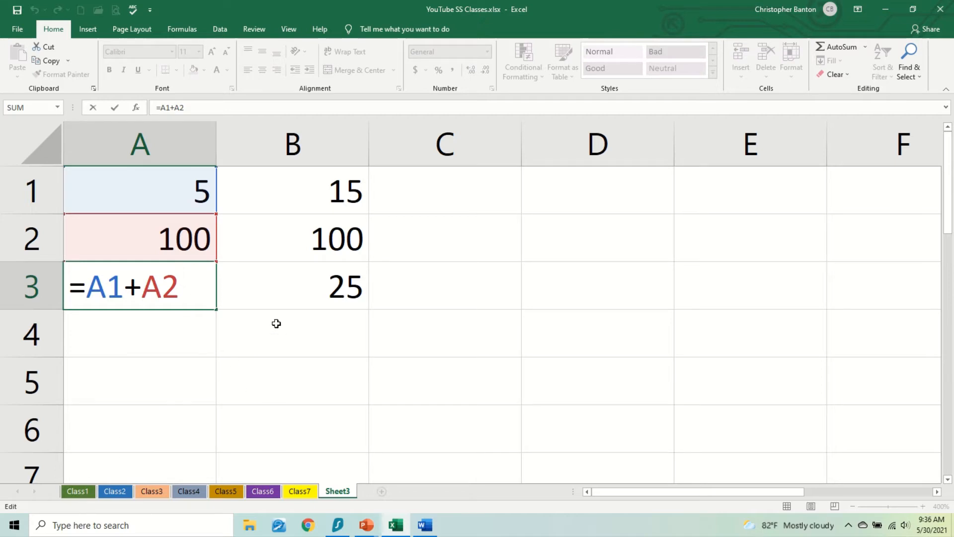
click(325, 317)
Open the Class1 sheet, switch to the Word plan to highlight the Simple Functions topics from Sum to Non-Adjacent Ranges, and return to Excel.
click(68, 492)
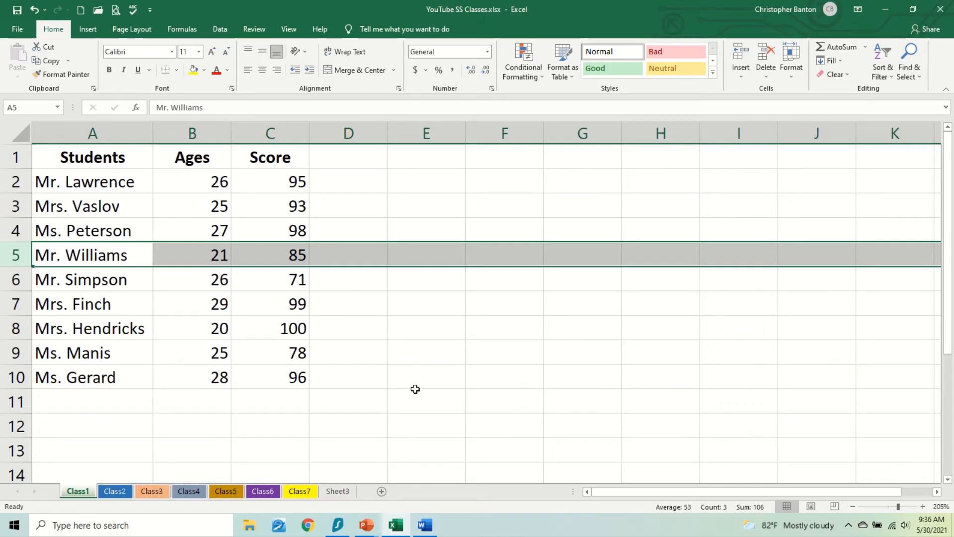
click(429, 525)
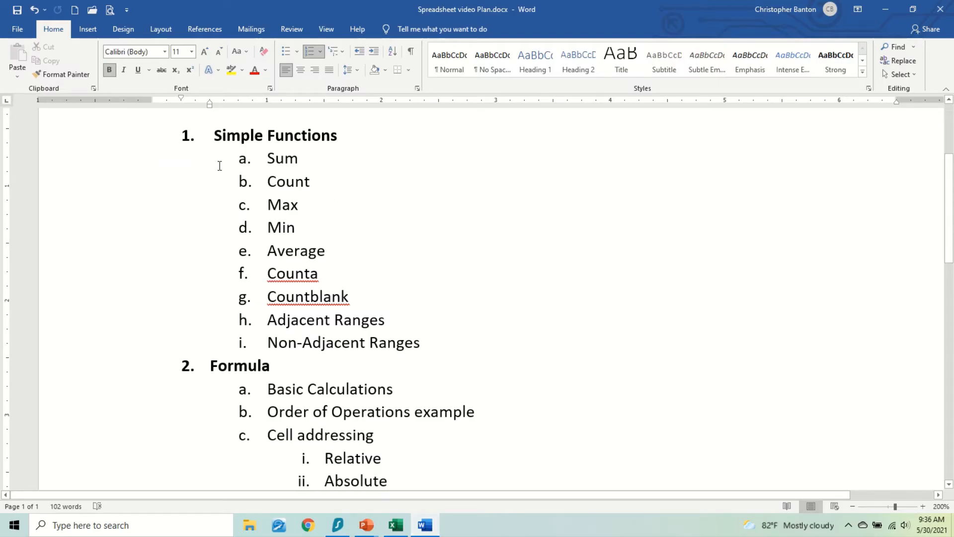
drag(219, 164, 435, 337)
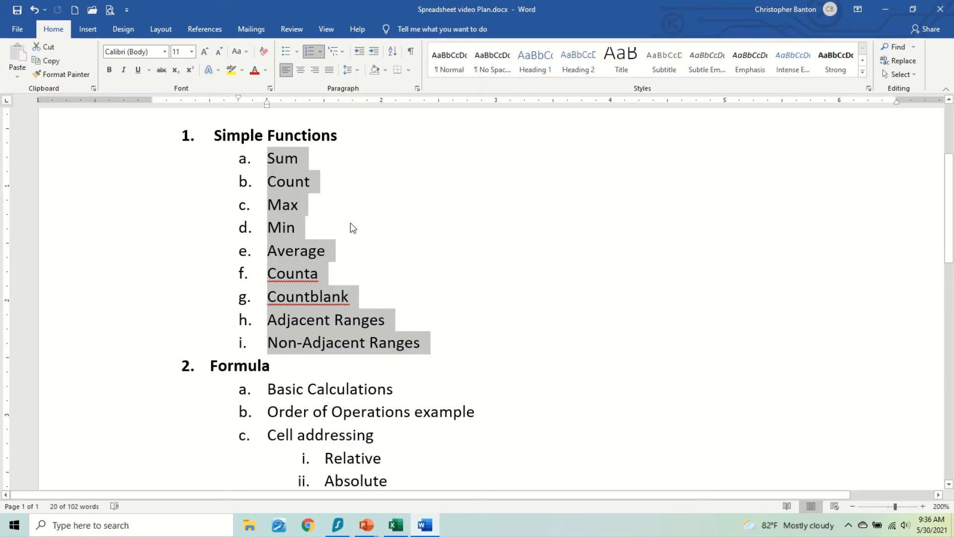
click(395, 526)
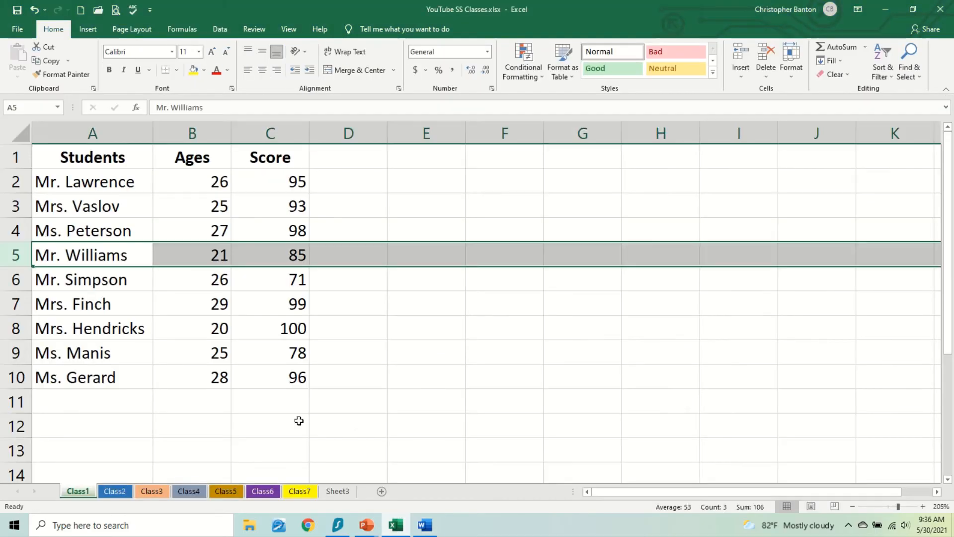
Enter the formula =sum(b2:b10) in cell B11 to total the Ages column.
click(200, 398)
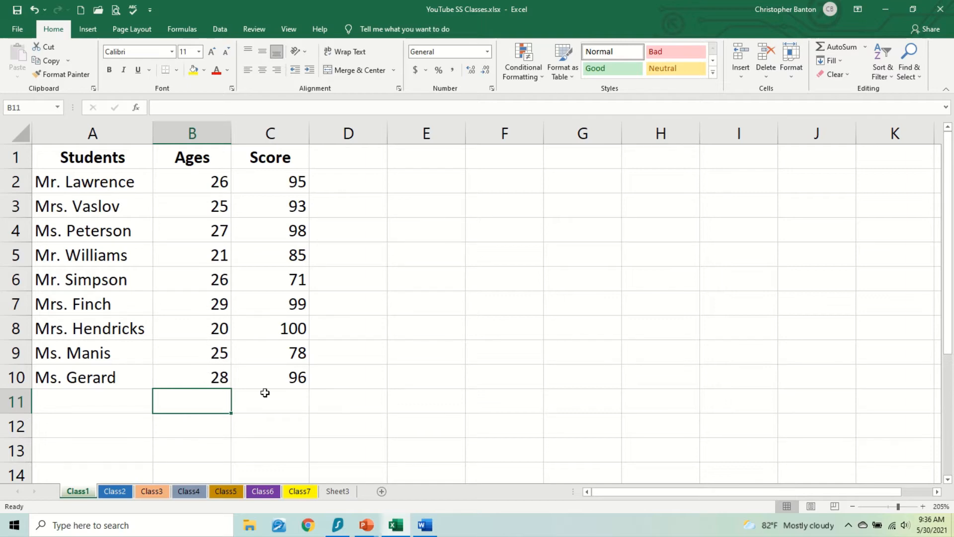
text(=sum)
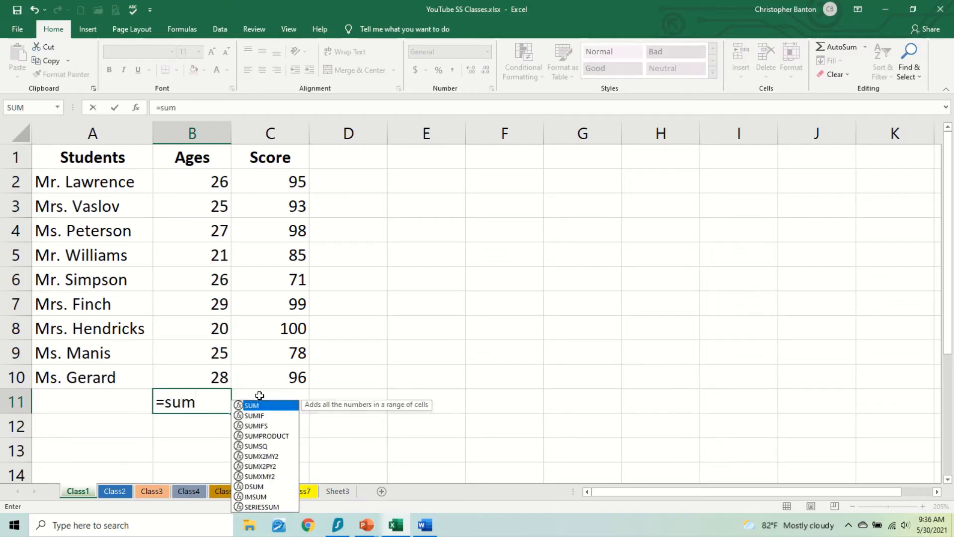
text(()
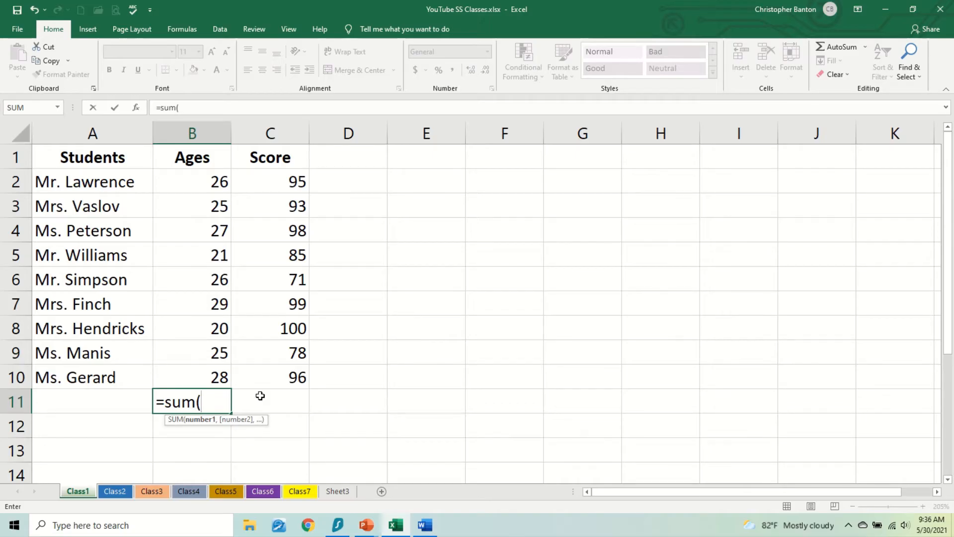
text(b2)
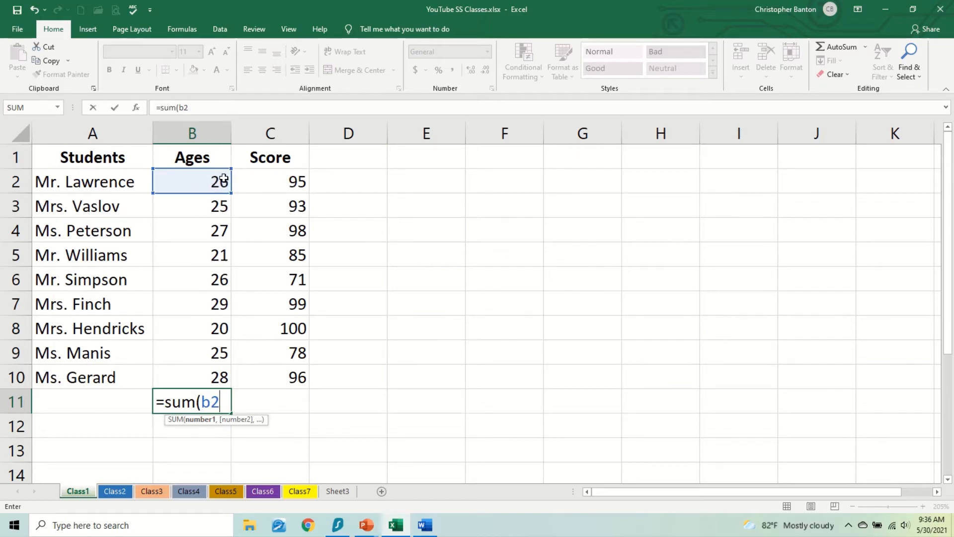
text(:b10)
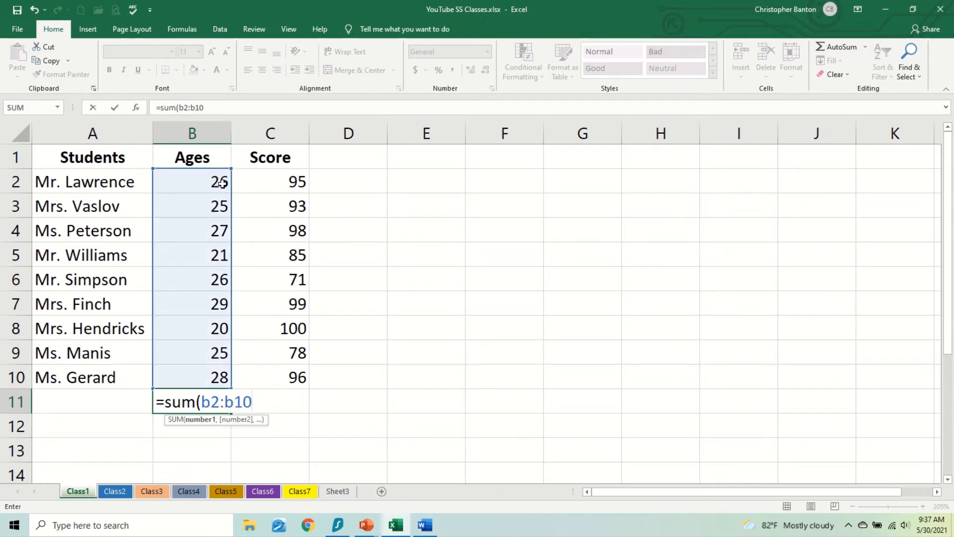
text())
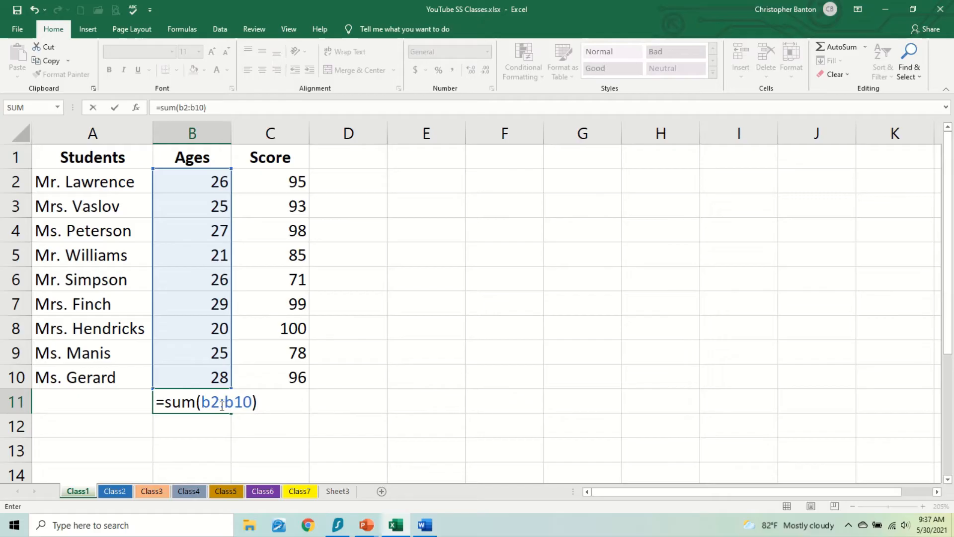
key(Return)
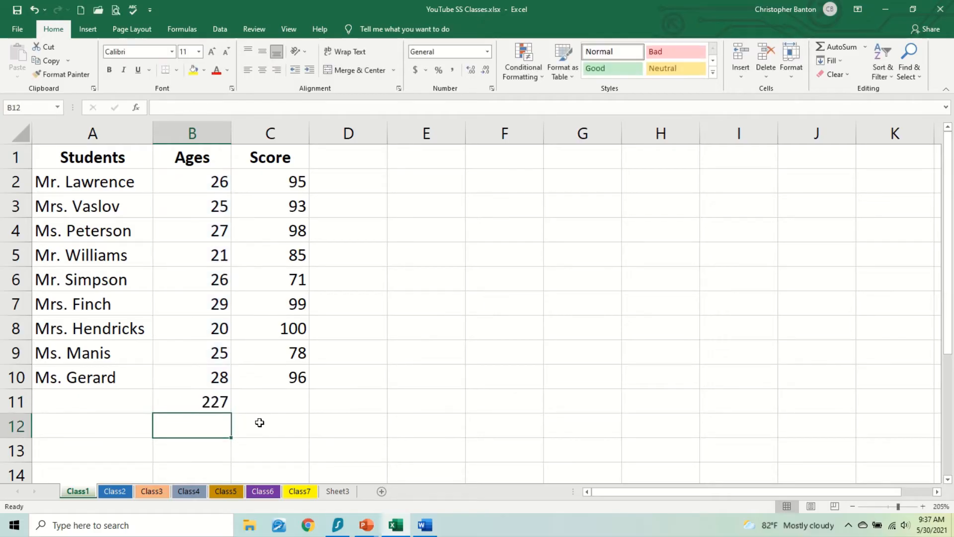
Replace the SUM function in B11 with AVERAGE, using the same range B2:B10.
click(216, 400)
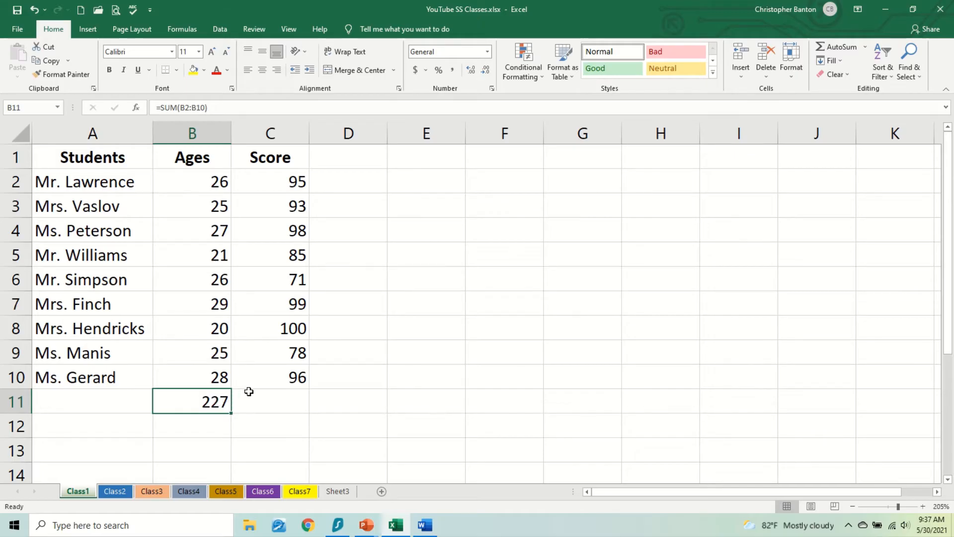
double_click(216, 402)
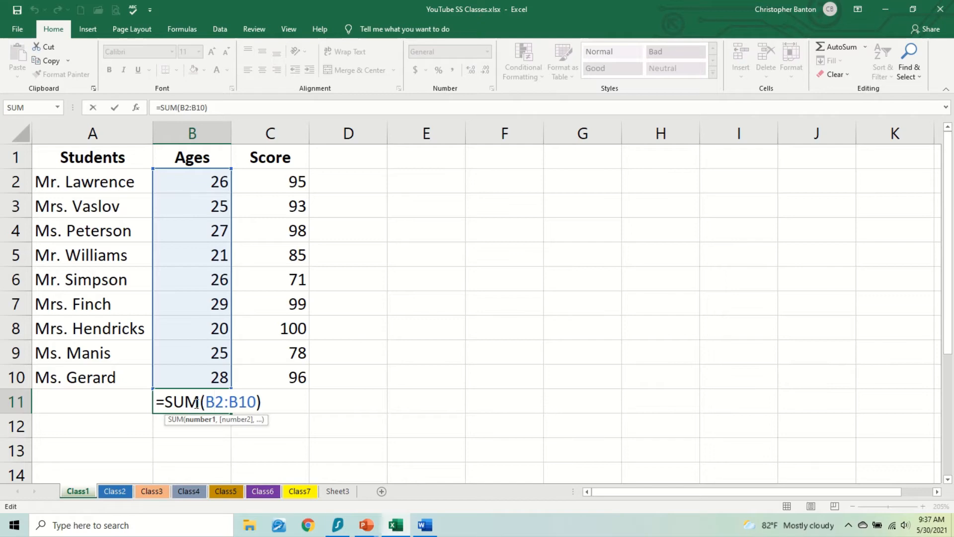
drag(199, 403, 165, 406)
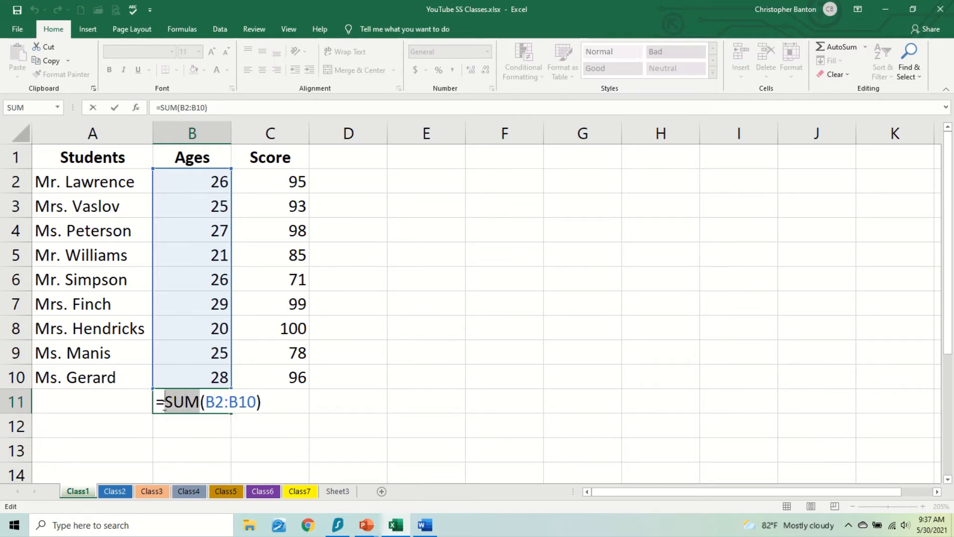
text(aver)
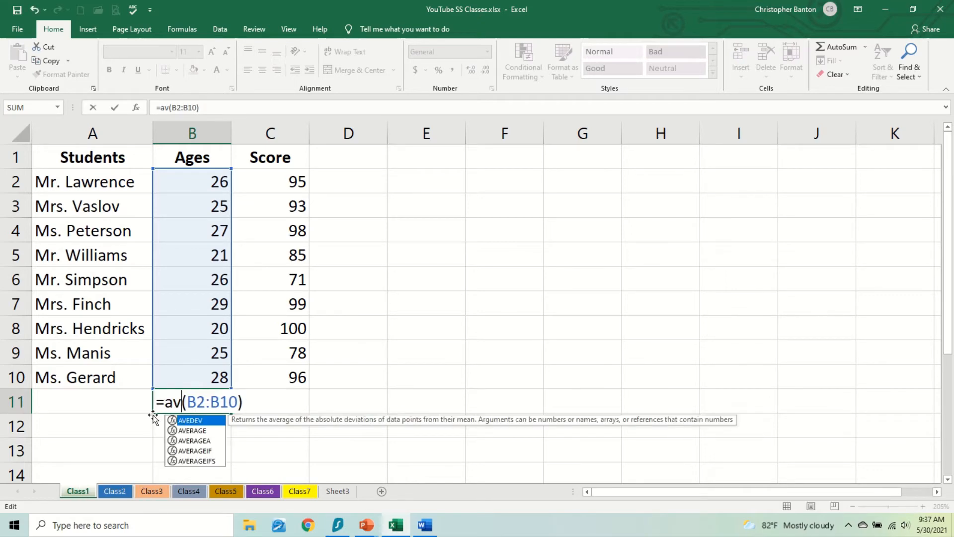
text(age)
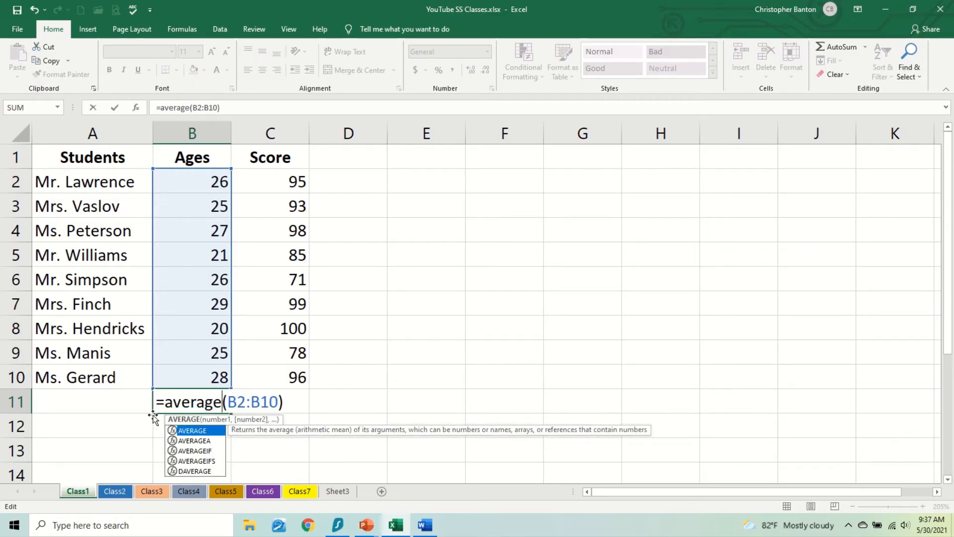
key(Return)
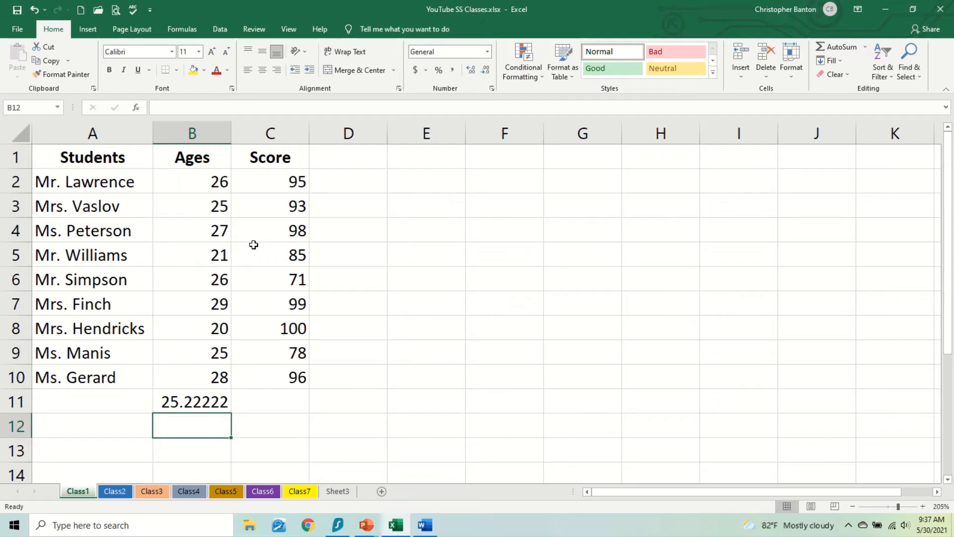
Review the ages in B2:B10 as a range, and go through them cell by cell from B10 up to B2.
drag(208, 185, 196, 366)
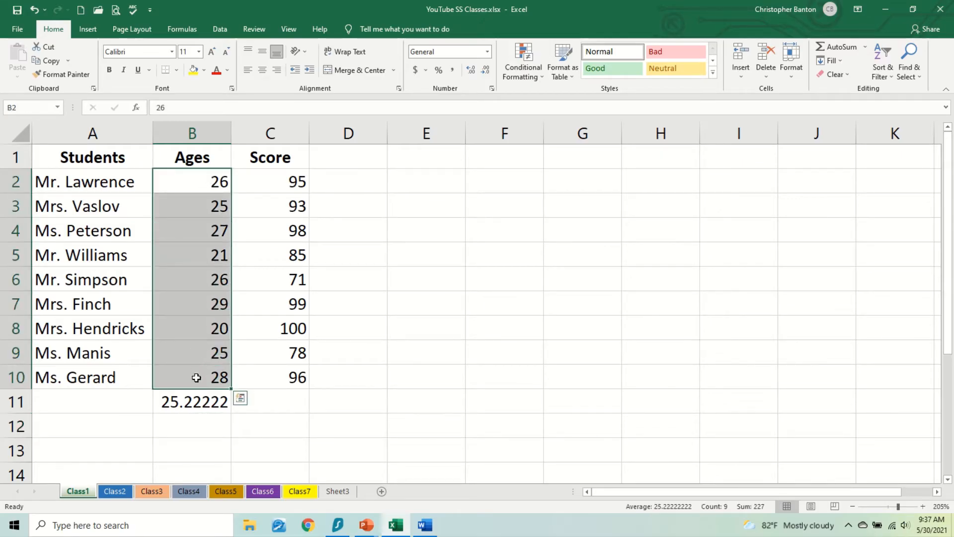
click(196, 377)
click(194, 353)
click(191, 329)
click(189, 302)
click(188, 278)
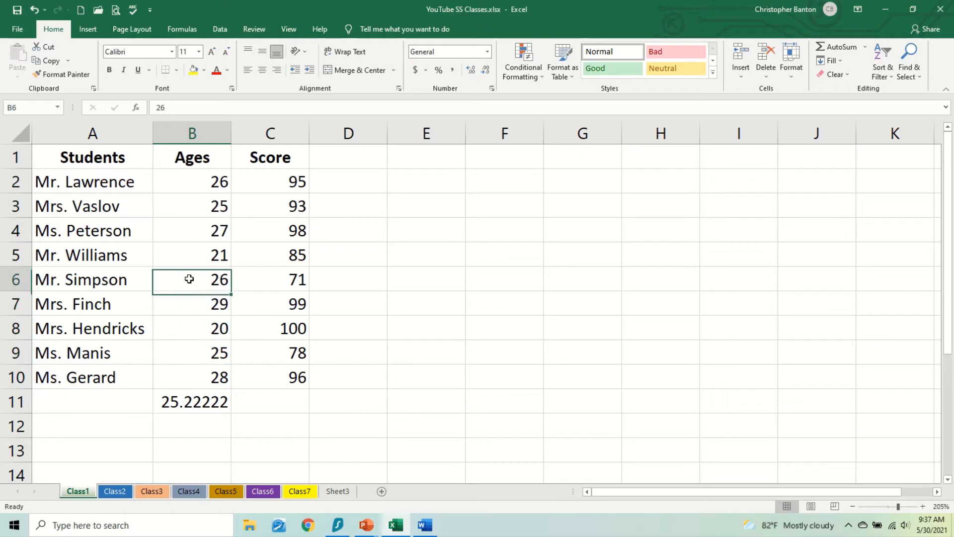
click(189, 255)
click(195, 231)
click(196, 207)
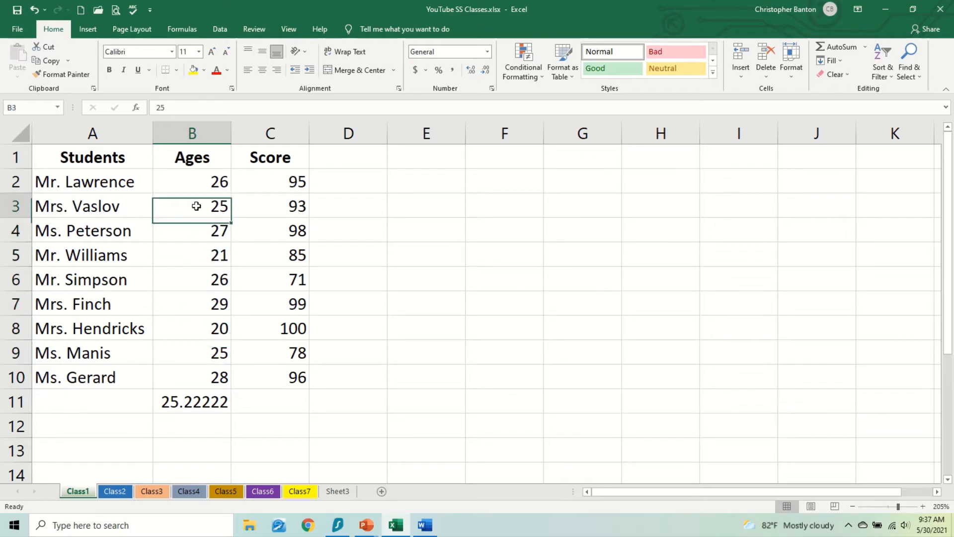
click(198, 179)
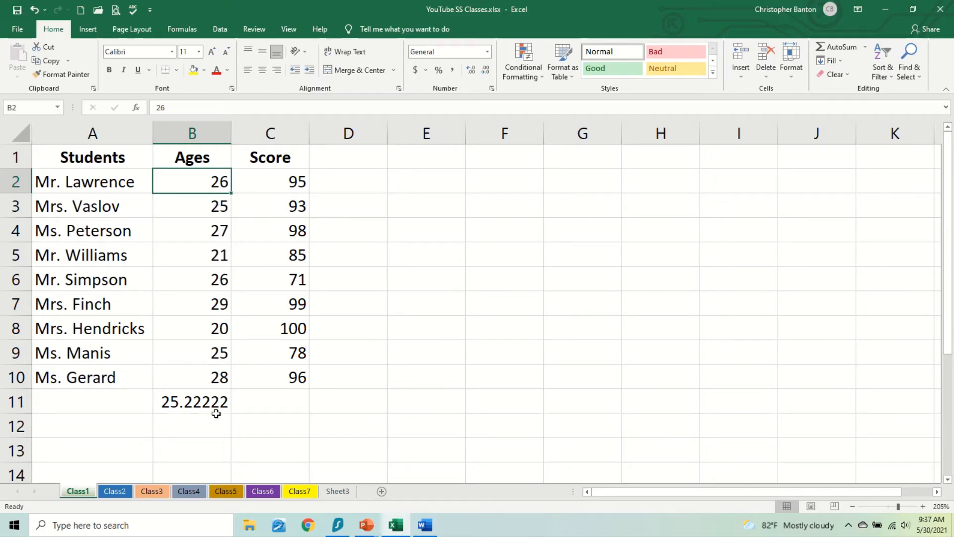
Open the AVERAGE formula in B11 to check the range it uses, and close it again.
click(199, 401)
double_click(198, 401)
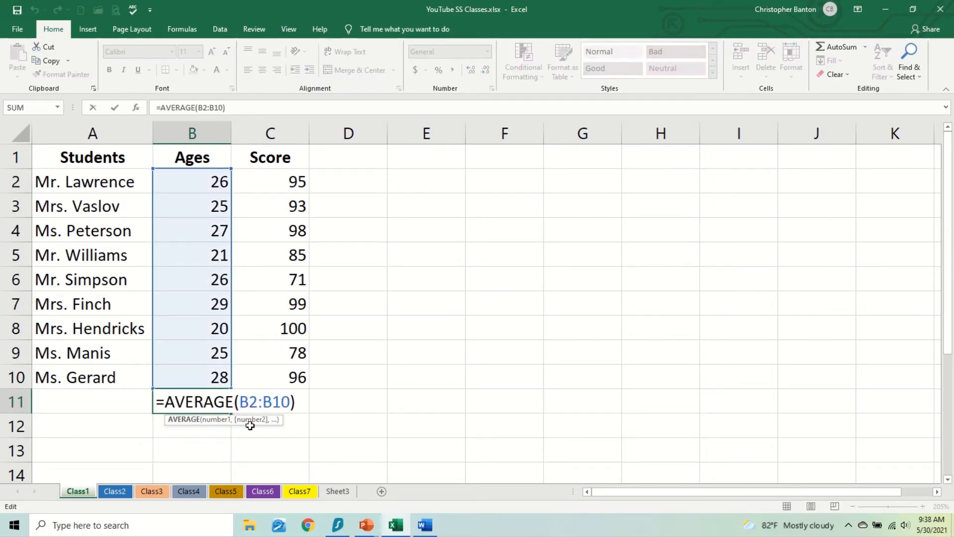
key(Return)
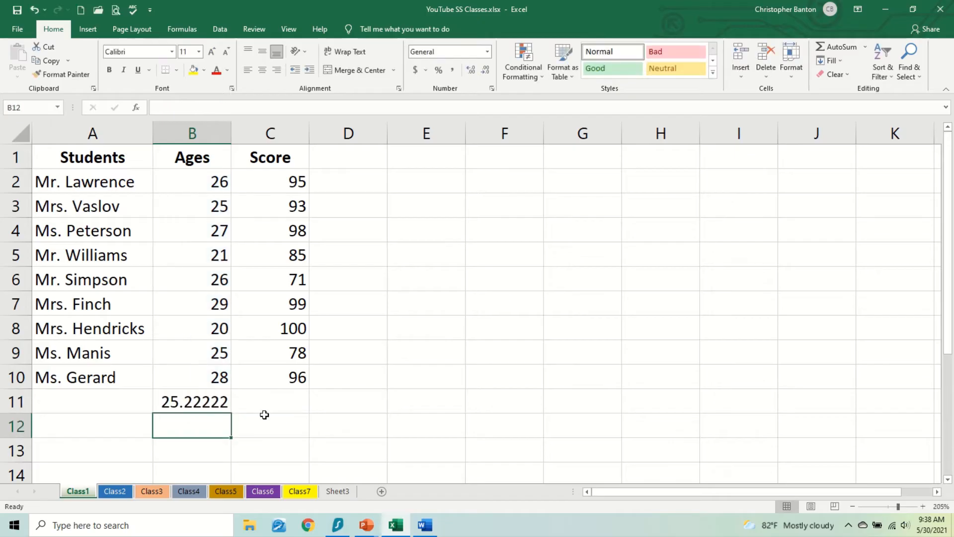
Replace the AVERAGE function in B11 with MIN to find the lowest age in B2:B10.
double_click(218, 401)
double_click(218, 401)
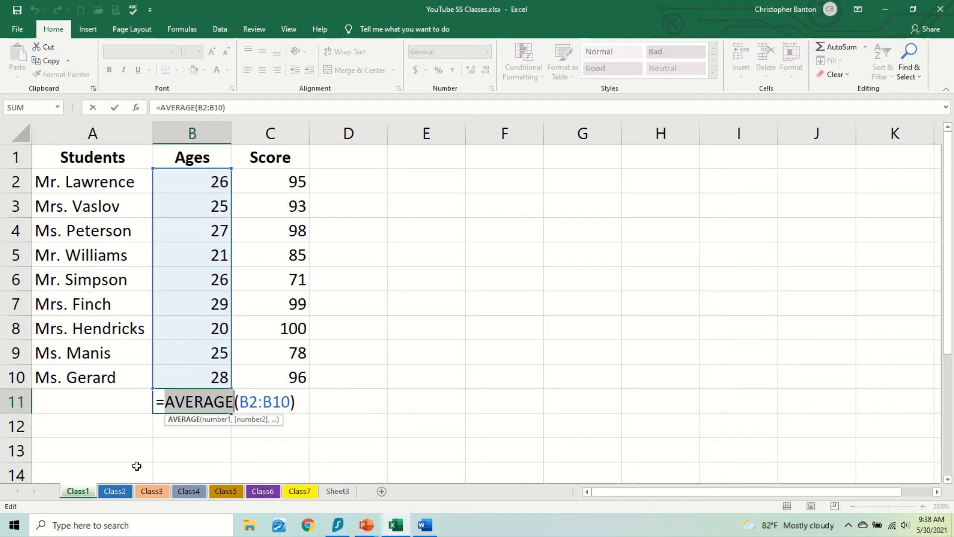
text(min)
key(Return)
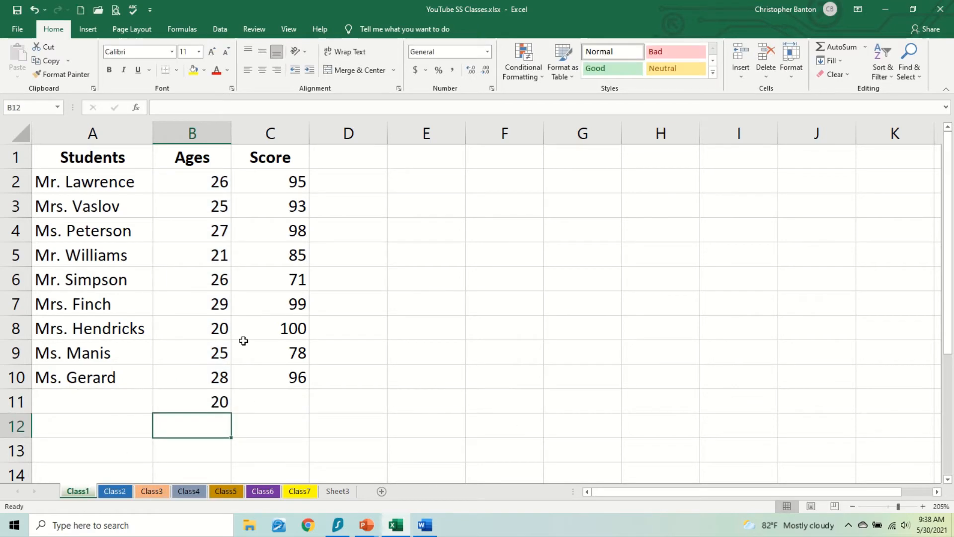
click(205, 331)
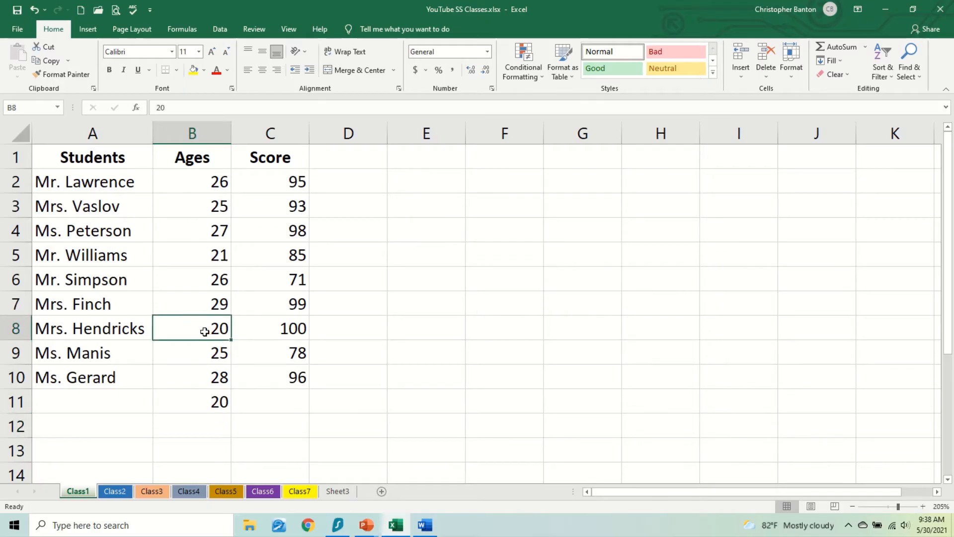
text(19)
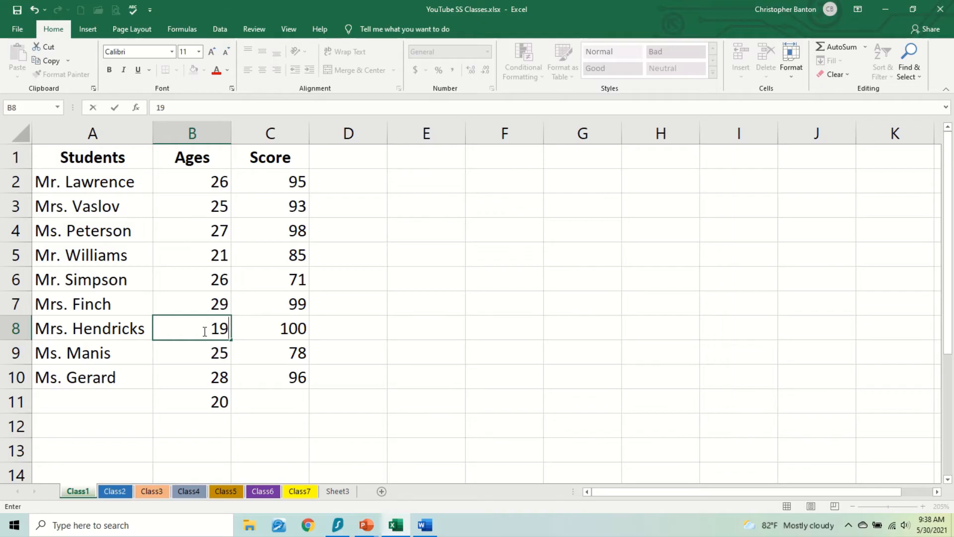
key(BackSpace)
key(Escape)
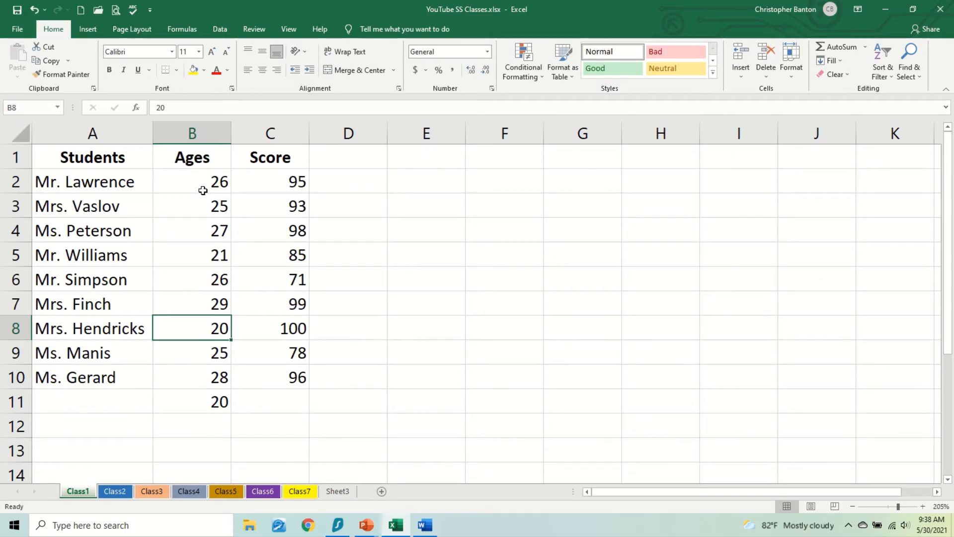
Set the age in B4 to 16 and check the MIN formula in B11 against the changed data.
click(211, 232)
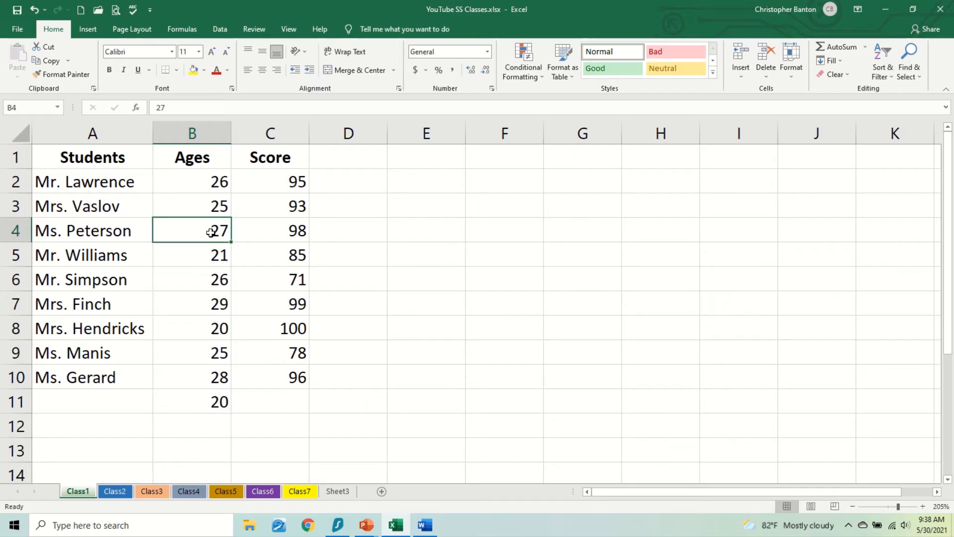
text(16)
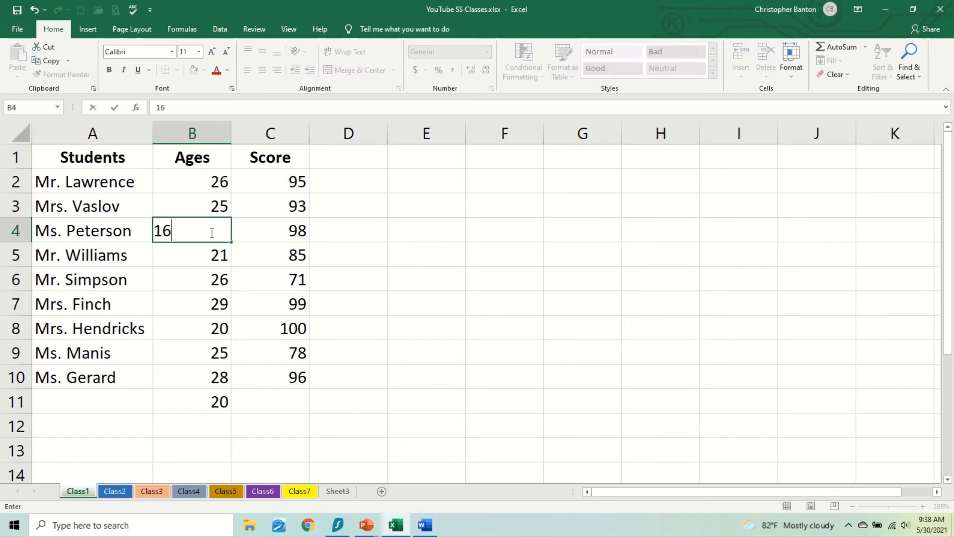
key(Return)
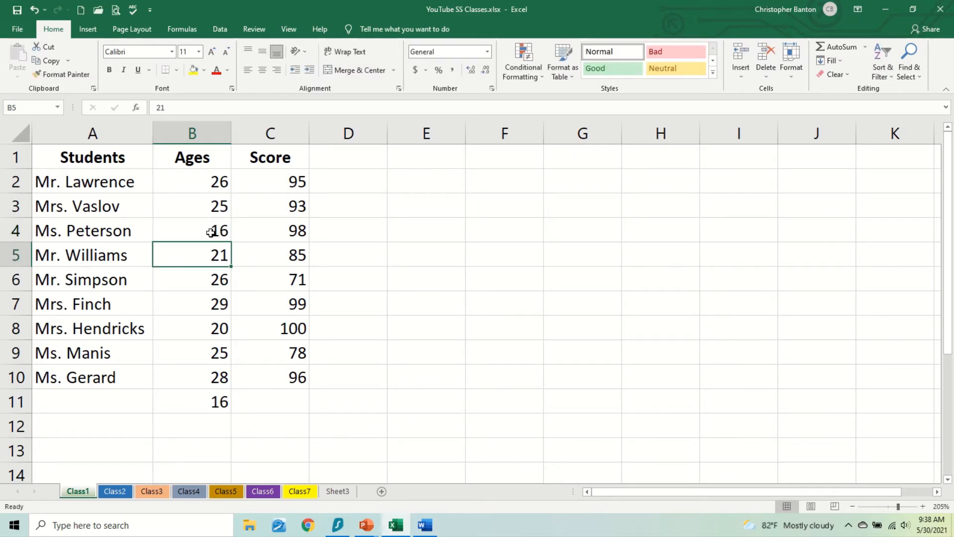
double_click(212, 399)
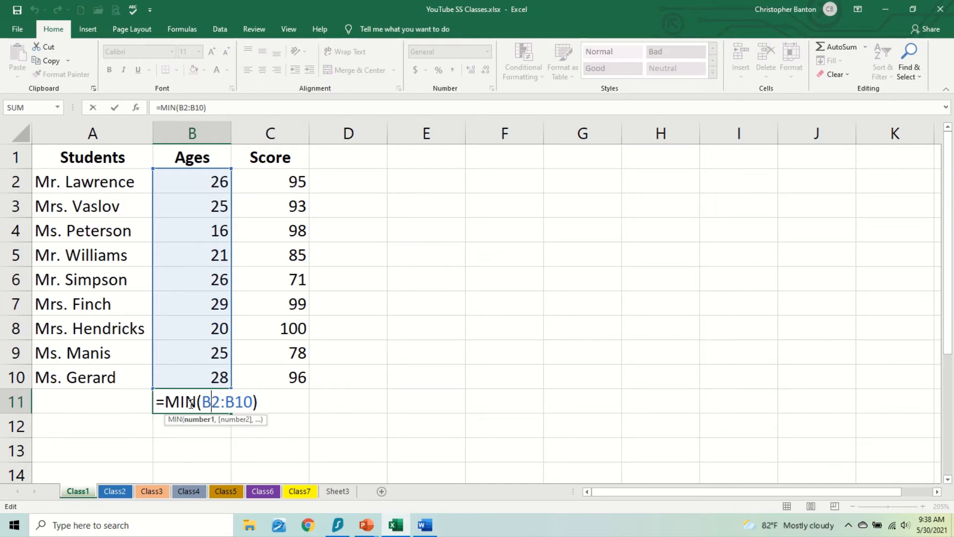
key(Return)
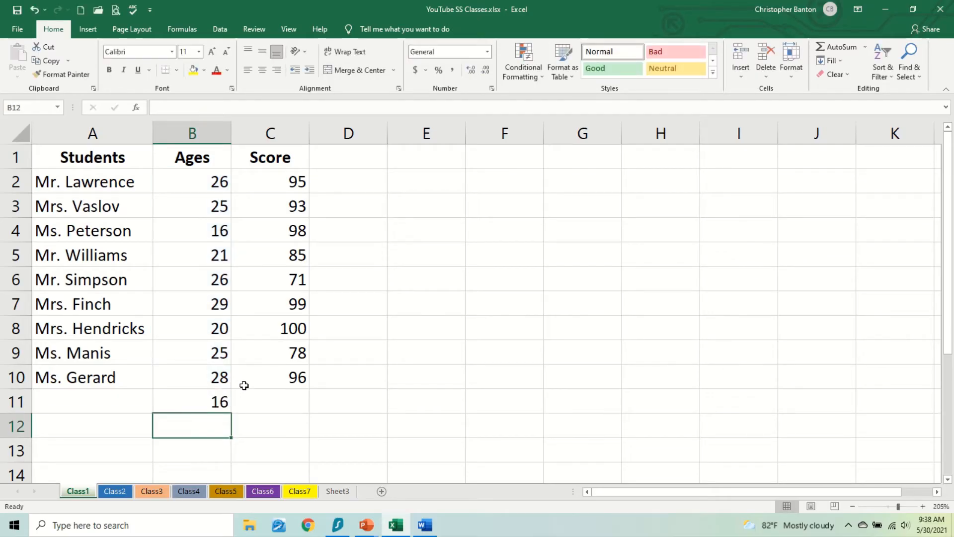
Replace the MIN function in B11 with MAX to find the highest age in B2:B10.
click(203, 402)
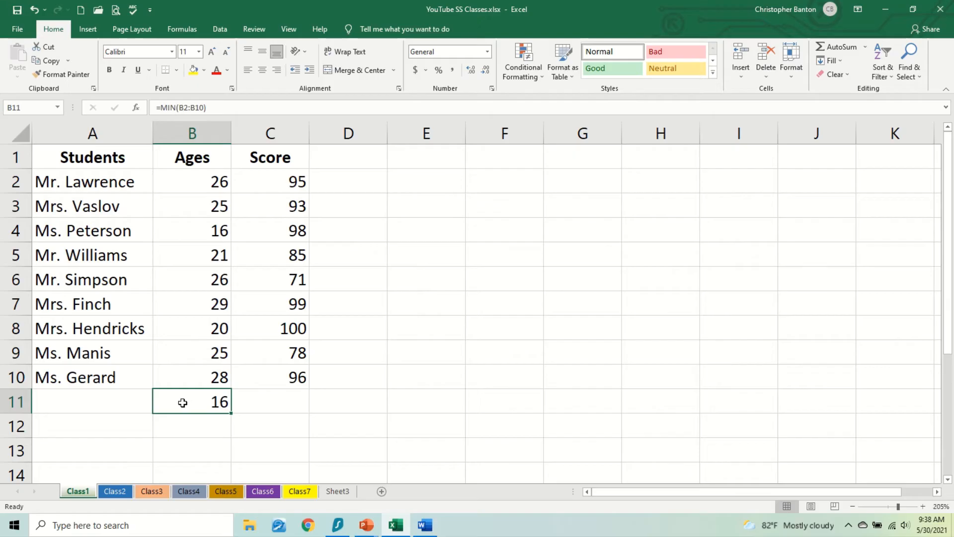
double_click(183, 401)
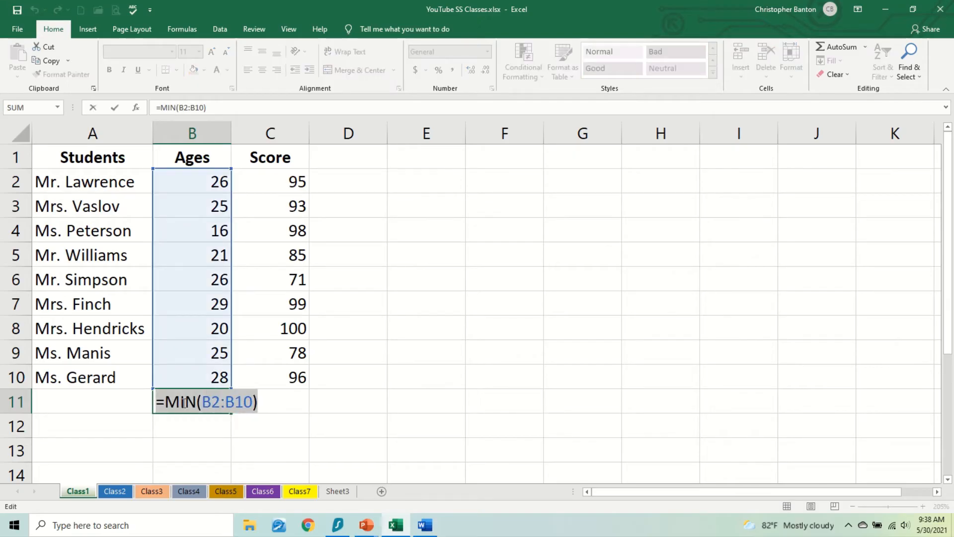
double_click(183, 402)
text(max)
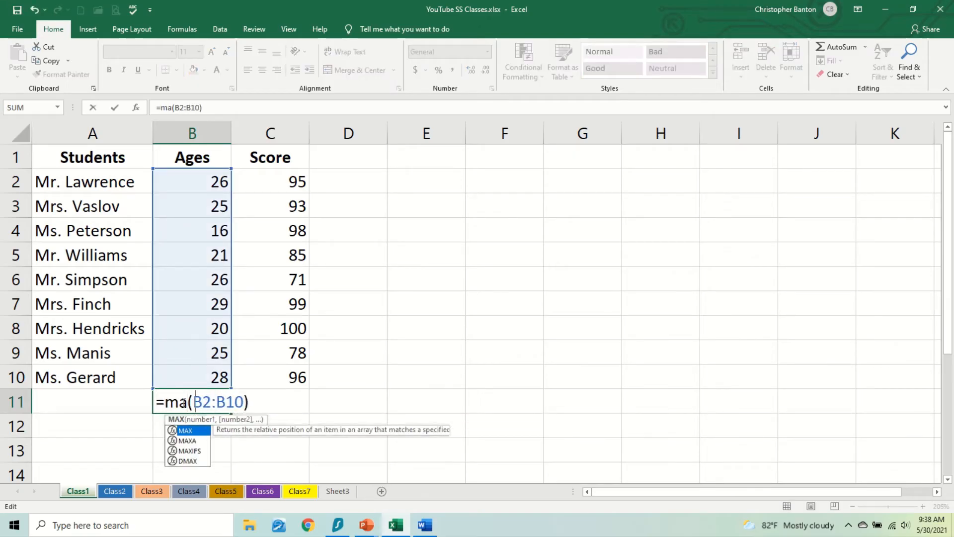
key(Return)
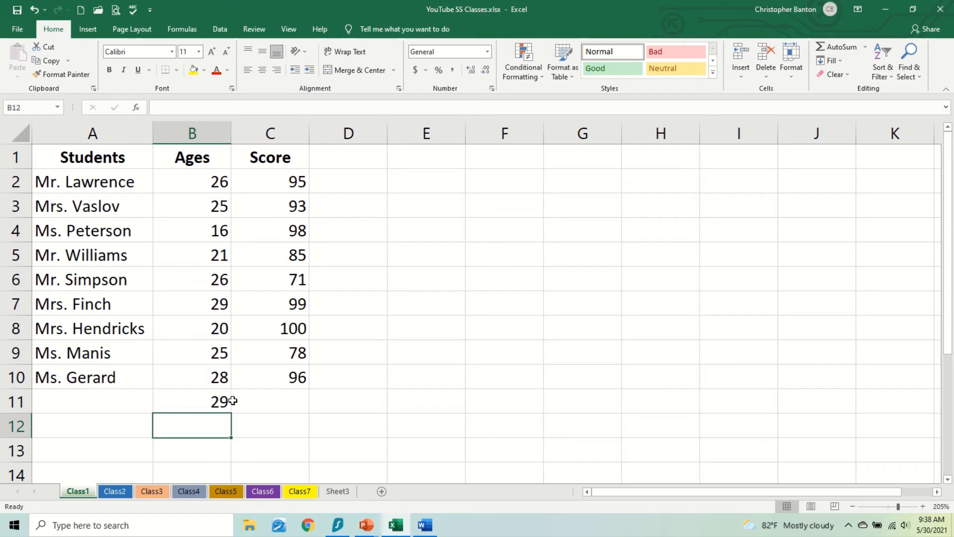
Replace the MAX function in B11 with SUM, keeping the range B2:B10.
click(215, 401)
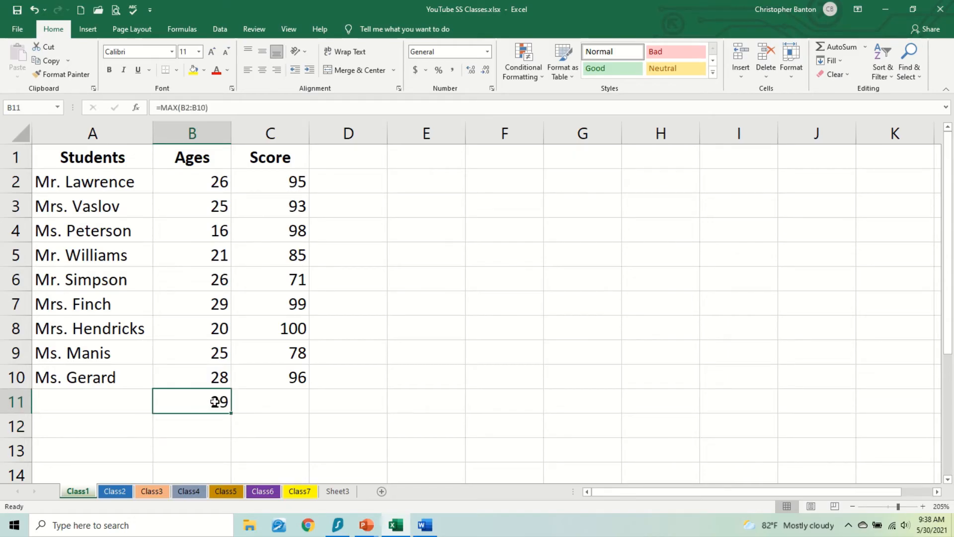
double_click(215, 401)
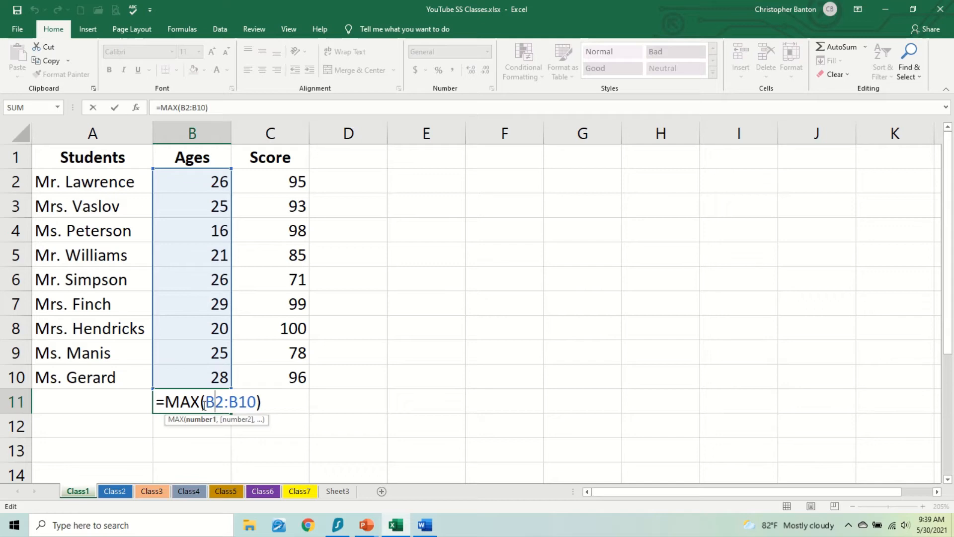
click(200, 401)
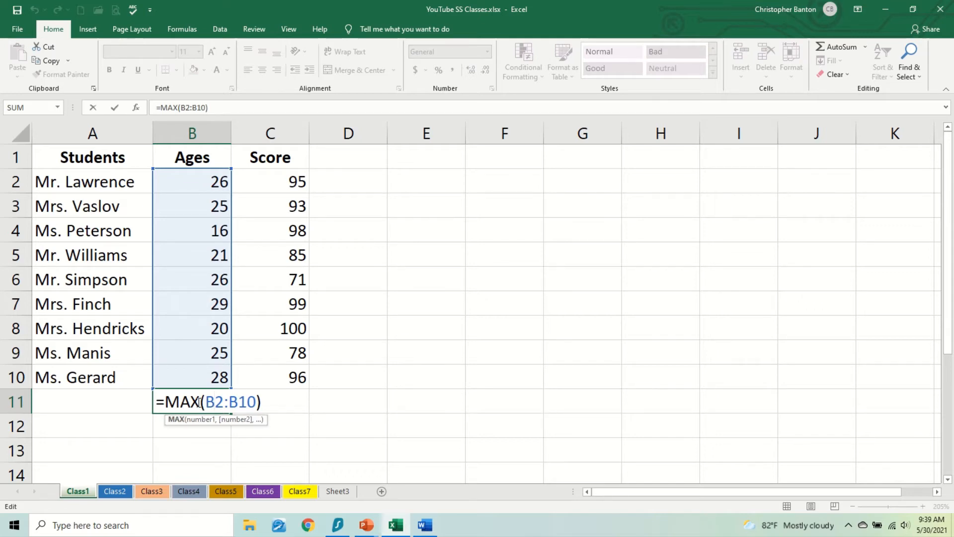
key(BackSpace)
key(BackSpace)
key(BackSpace)
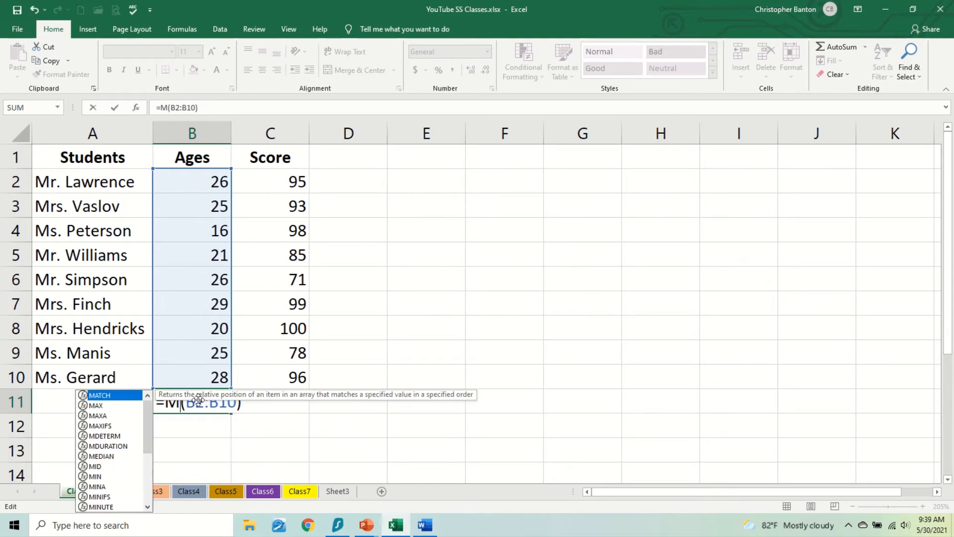
text(sum)
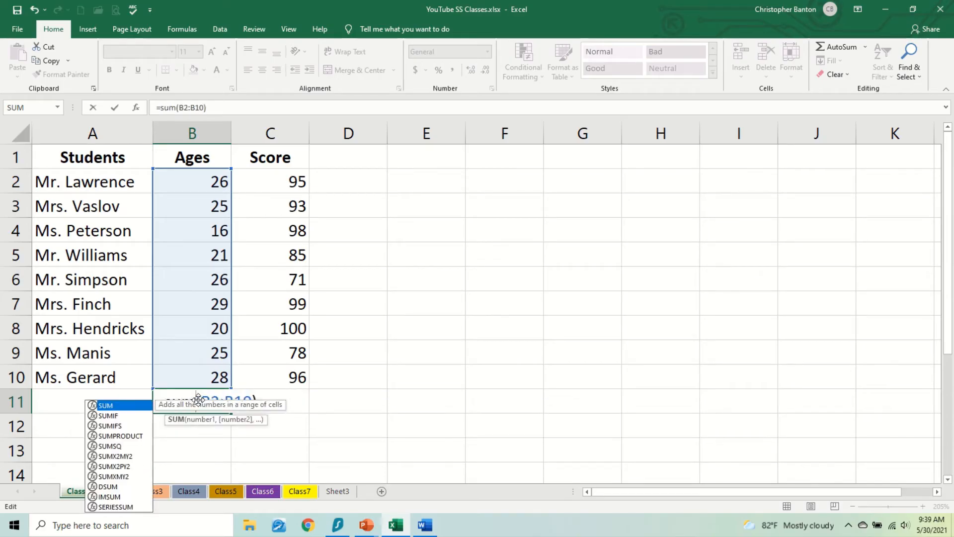
key(Return)
Rewrite the contents of the SUM function in B11 as individual cells added together, B2+B3+B4+B5.
double_click(198, 401)
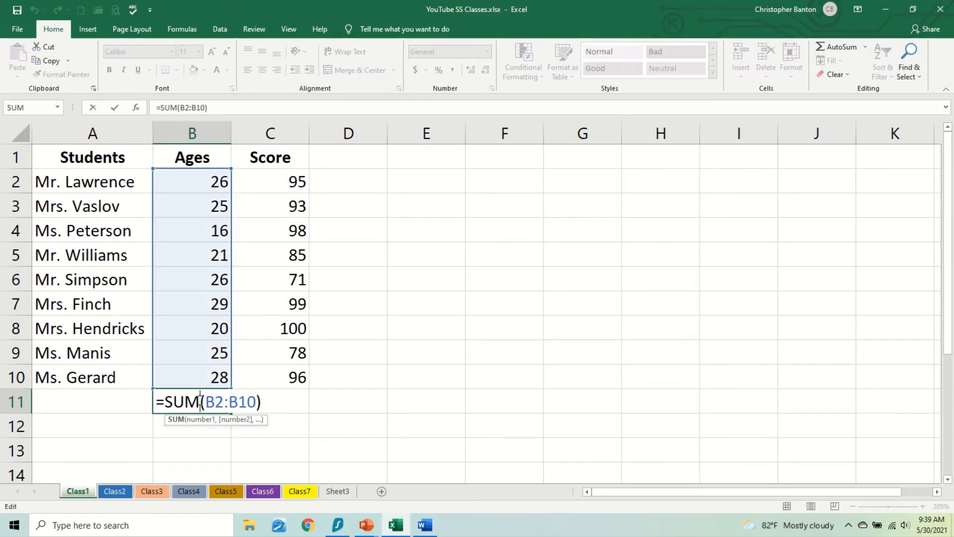
click(258, 401)
key(BackSpace)
key(BackSpace)
key(BackSpace)
key(BackSpace)
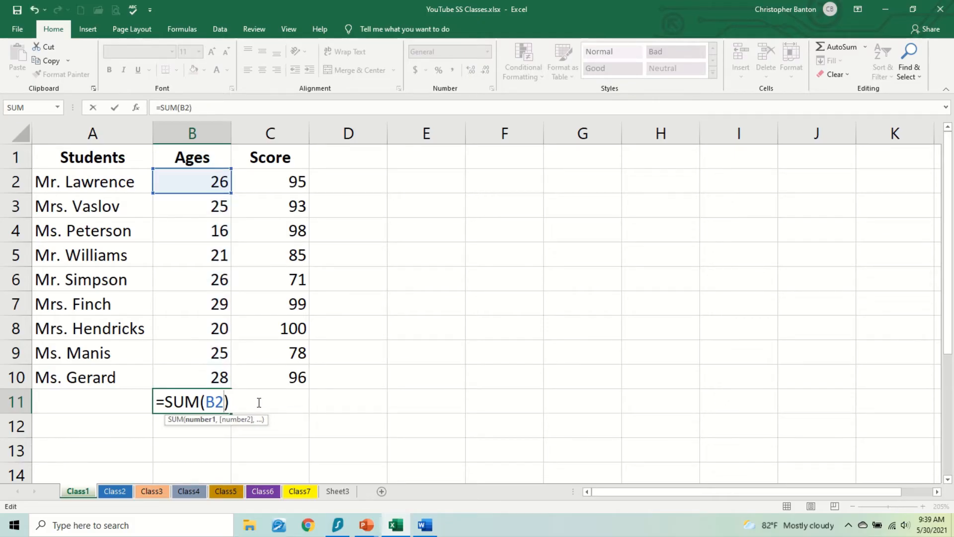
text(+b3+)
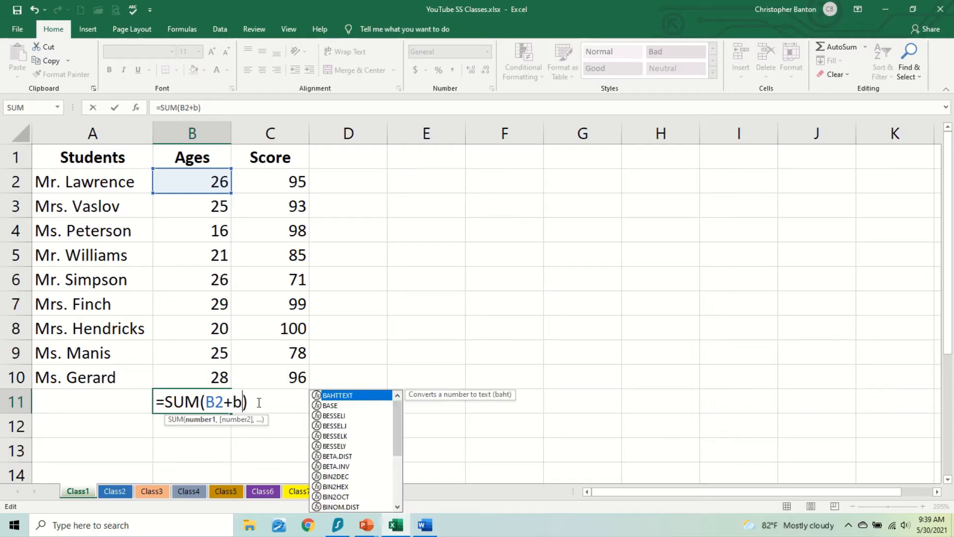
text(b4+)
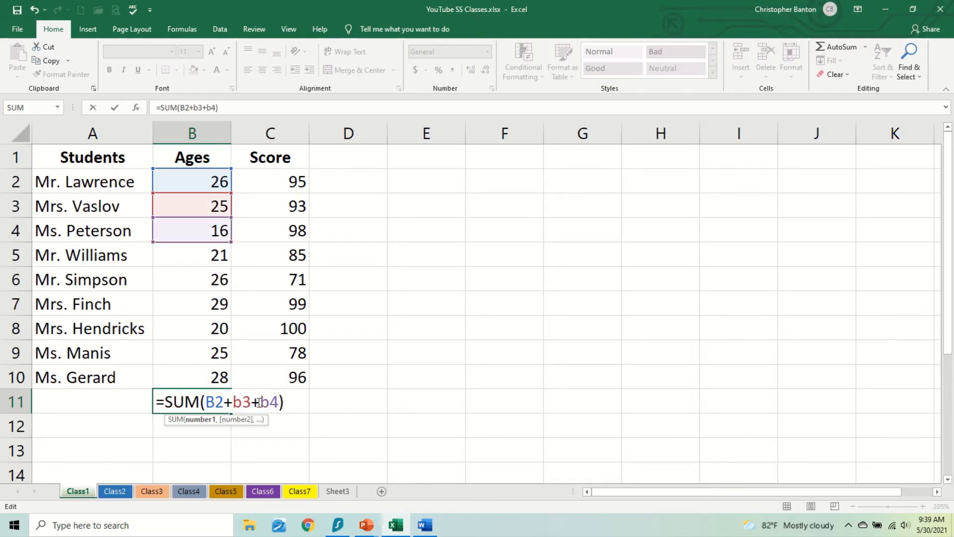
text(b5)
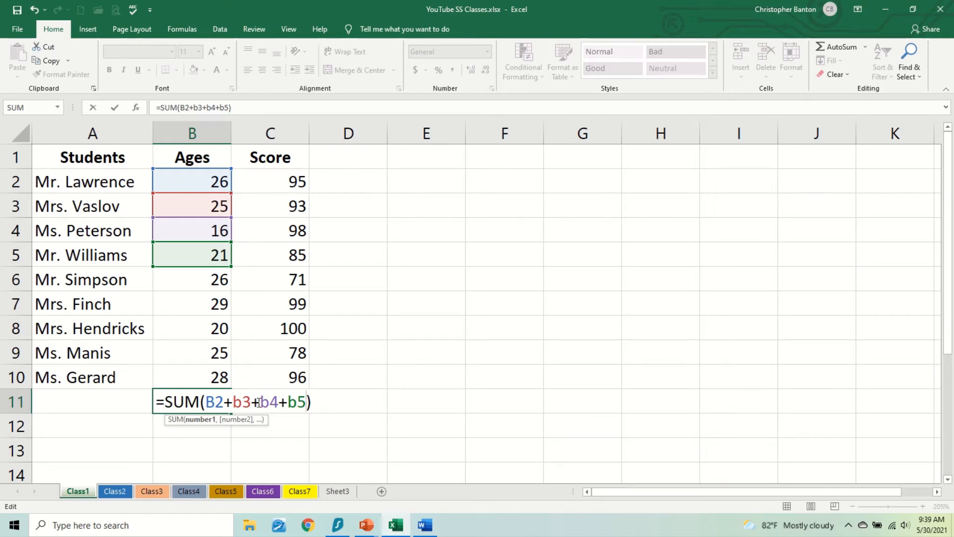
Remove the individually added cells from the SUM formula in B11 and enter the range B2:B10 instead.
key(BackSpace)
key(BackSpace)
key(BackSpace)
key(BackSpace)
key(BackSpace)
key(BackSpace)
key(BackSpace)
key(BackSpace)
key(BackSpace)
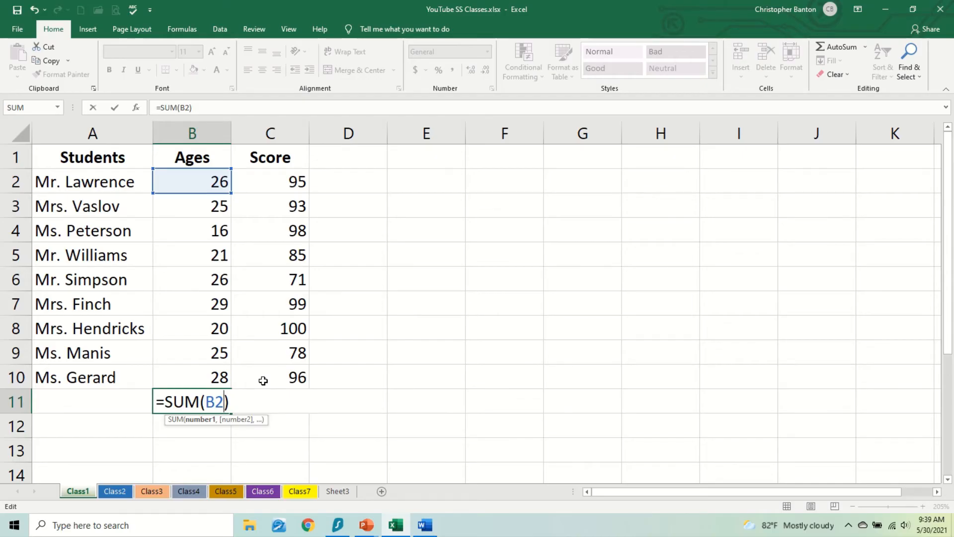
text(:b)
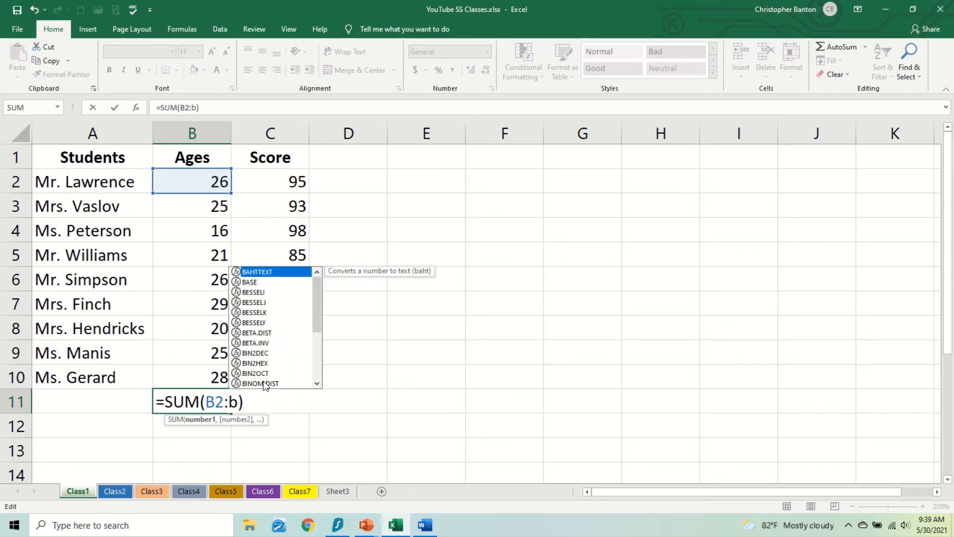
text(10)
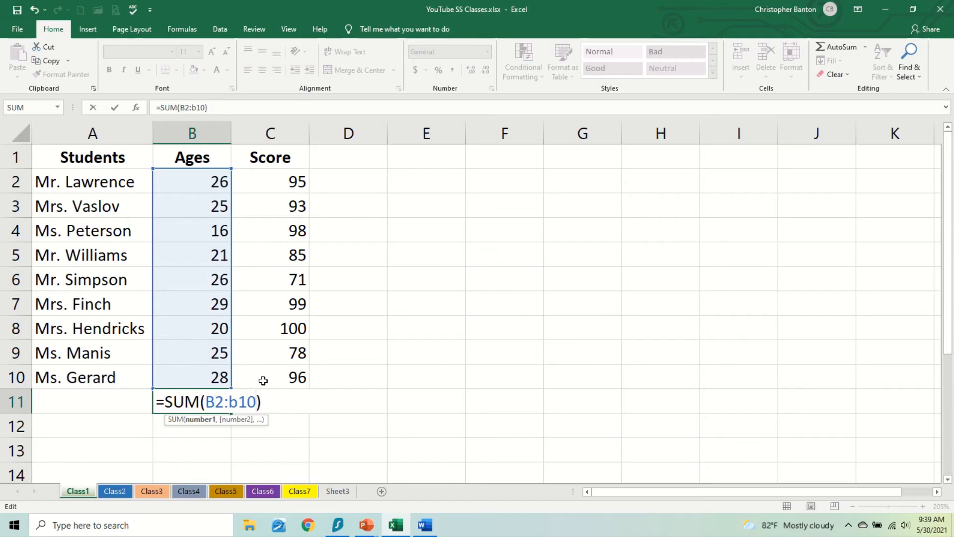
key(Return)
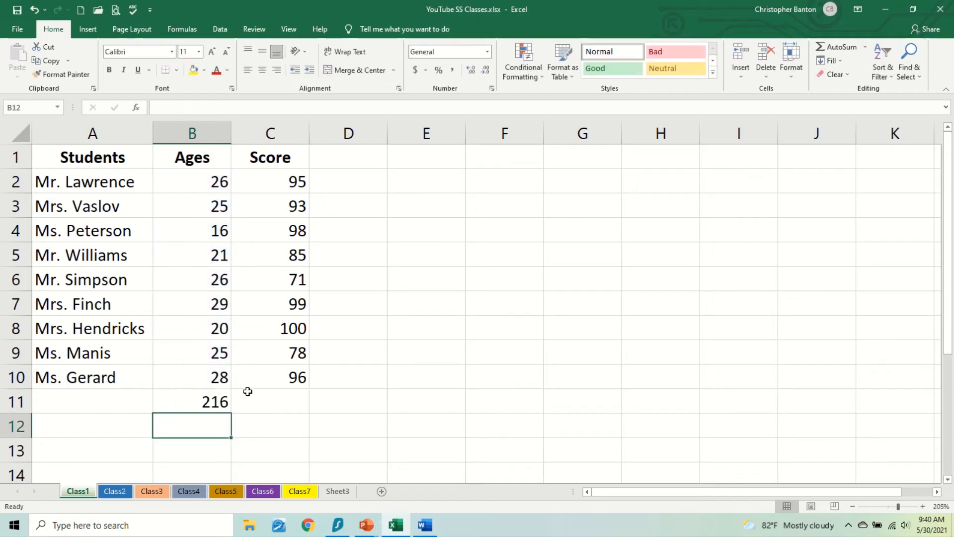
Open the SUM formula in B11 to review its range and function name, and close it again.
double_click(216, 402)
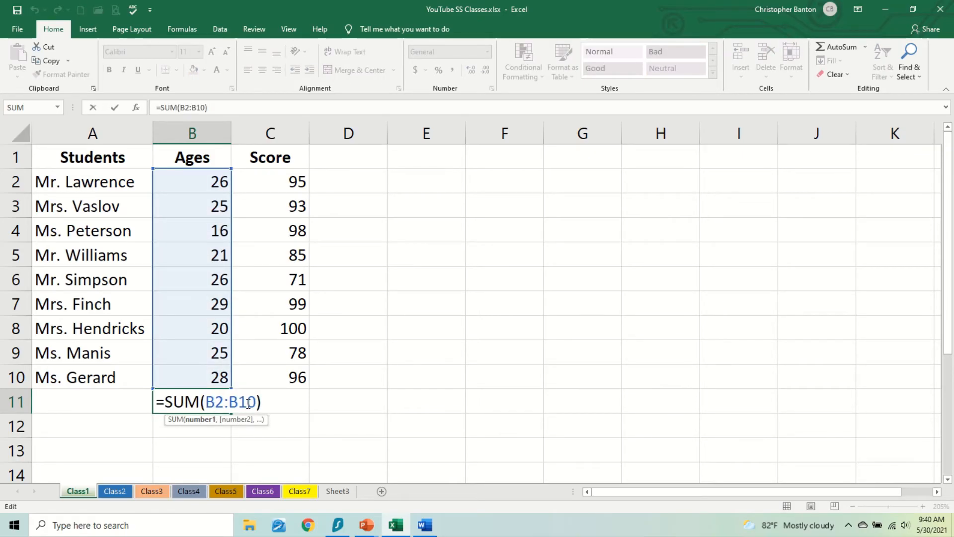
double_click(180, 404)
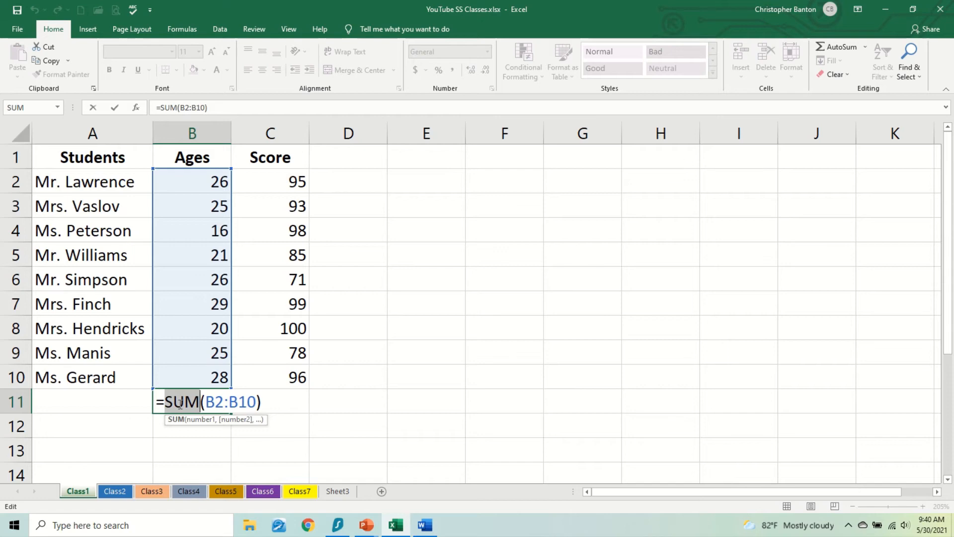
key(Return)
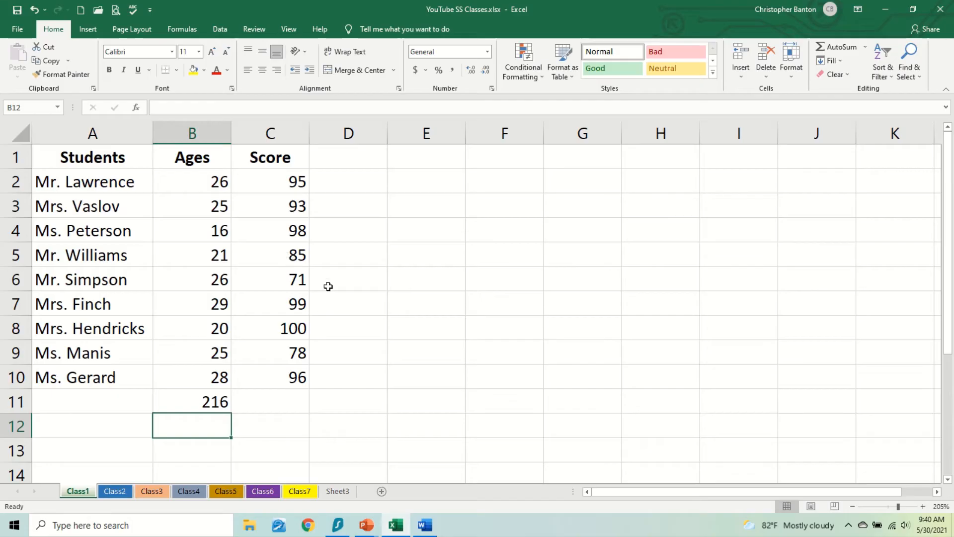
Review the scores in C2:C10 and rename the column header in C1 to Score1.
click(294, 191)
mouse_move(293, 196)
mouse_down()
mouse_move(313, 330)
mouse_move(292, 379)
mouse_up()
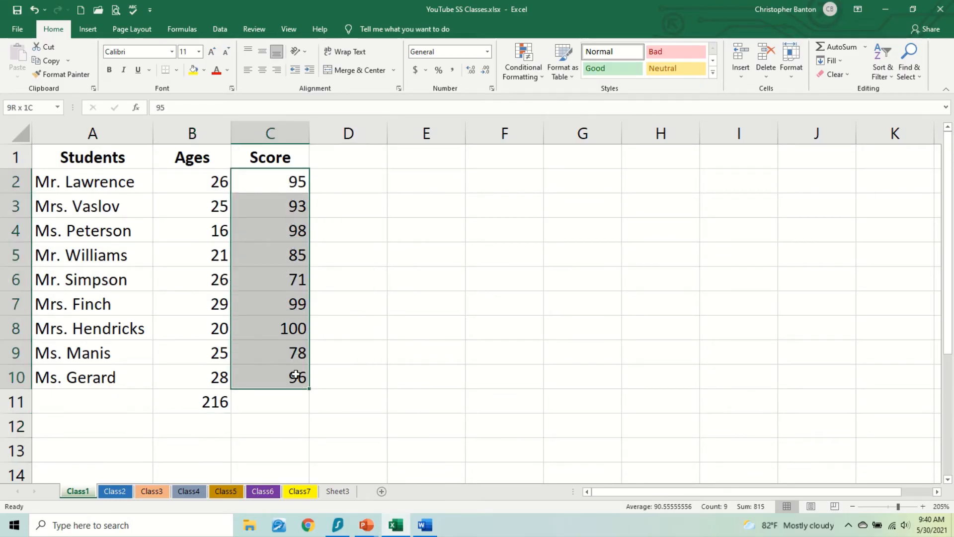
click(305, 157)
double_click(305, 158)
text(1)
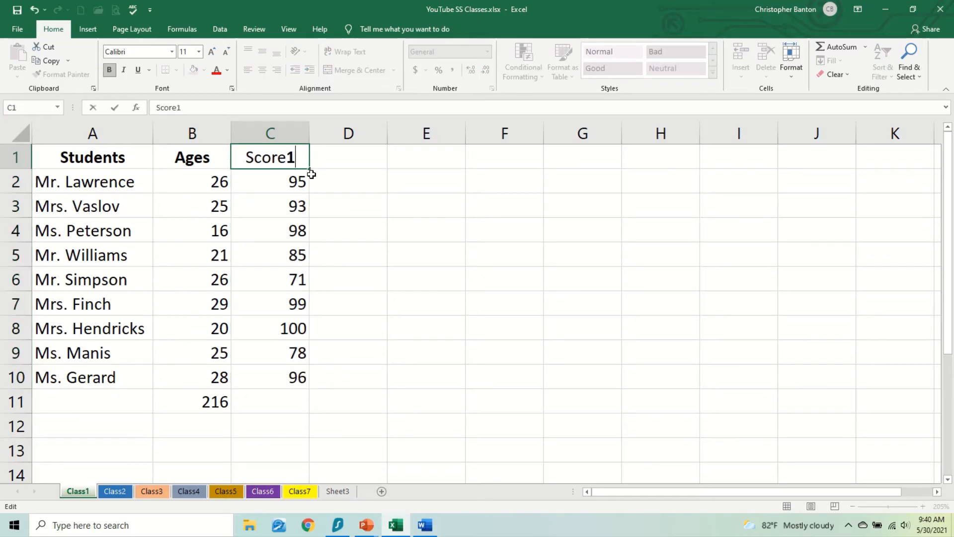
key(Return)
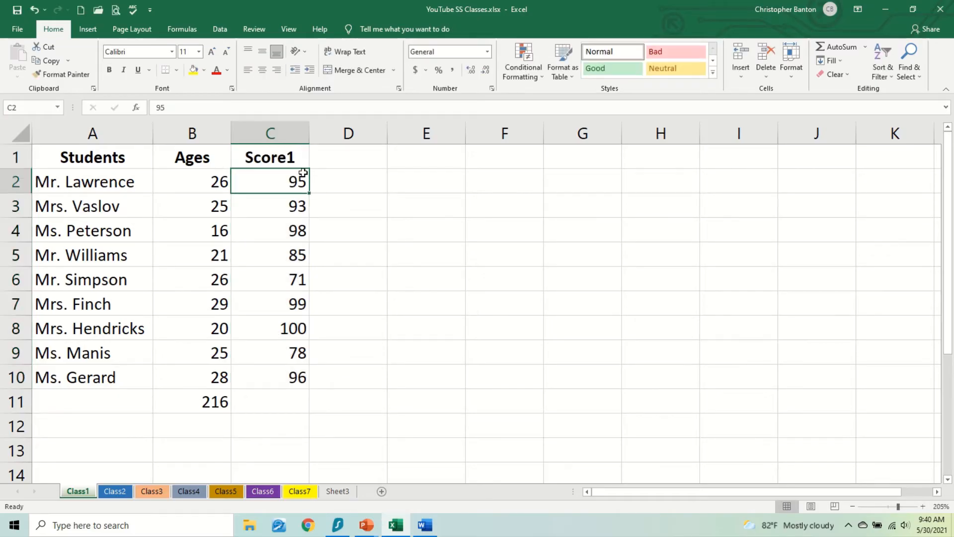
Add the column header score2 in D1.
click(328, 157)
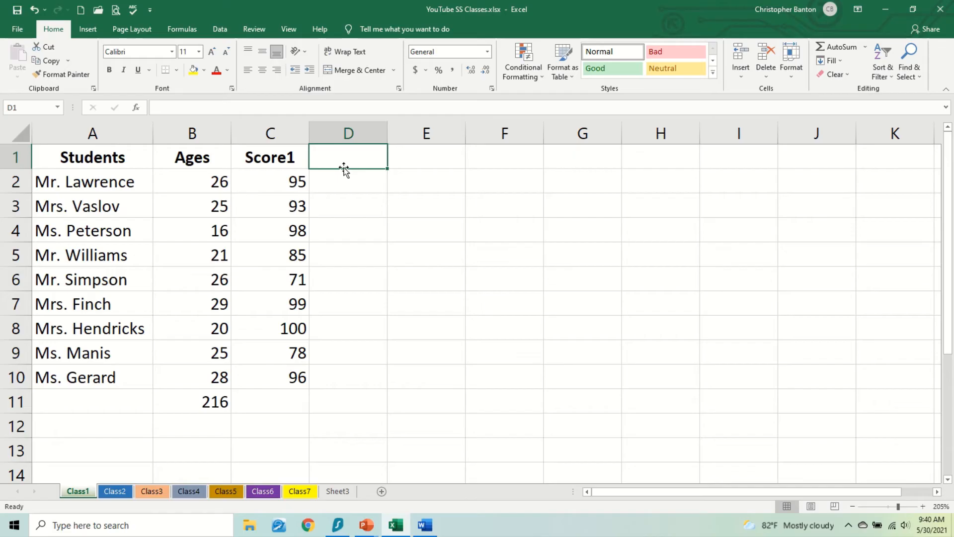
text(sc)
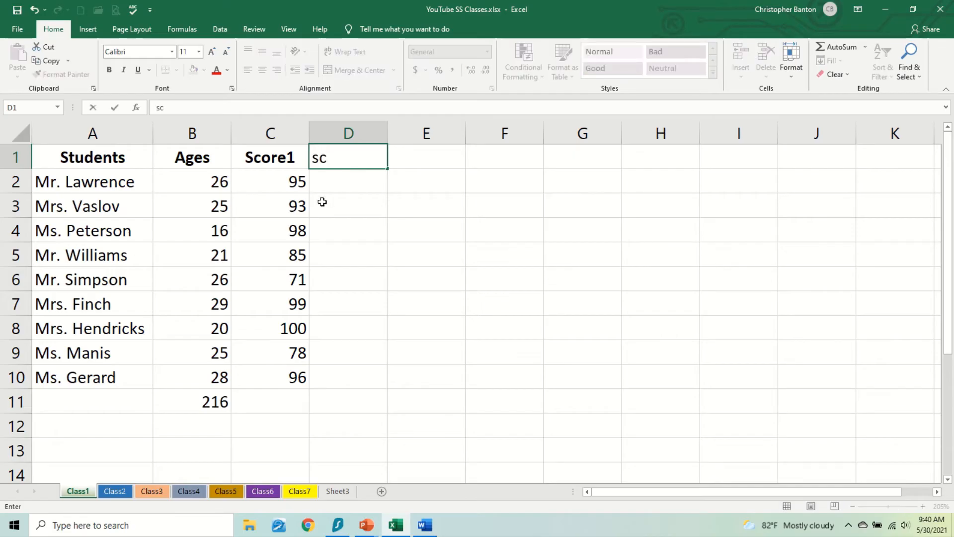
text(ore2)
key(Return)
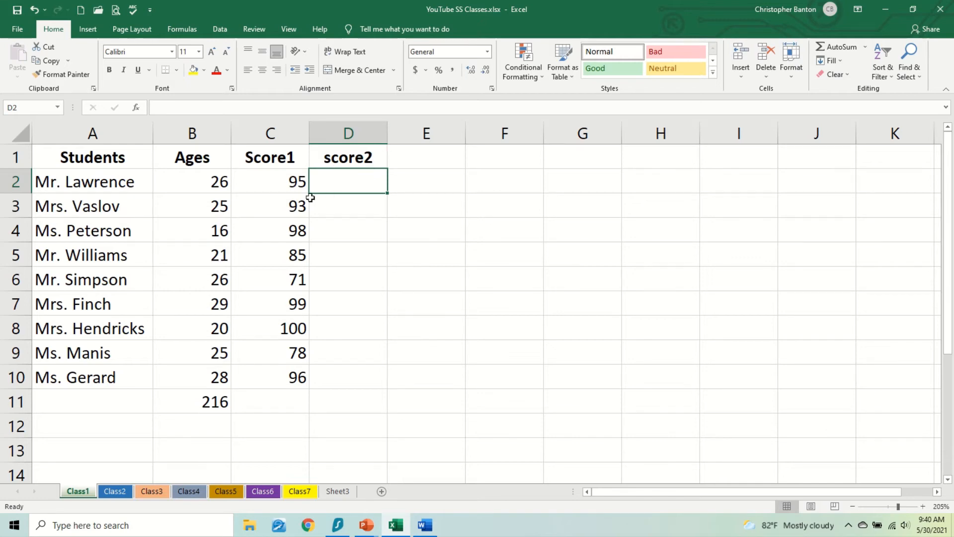
Copy the Score1 values in C2:C10 into the score2 column, starting at D2.
click(292, 183)
drag(291, 183, 293, 377)
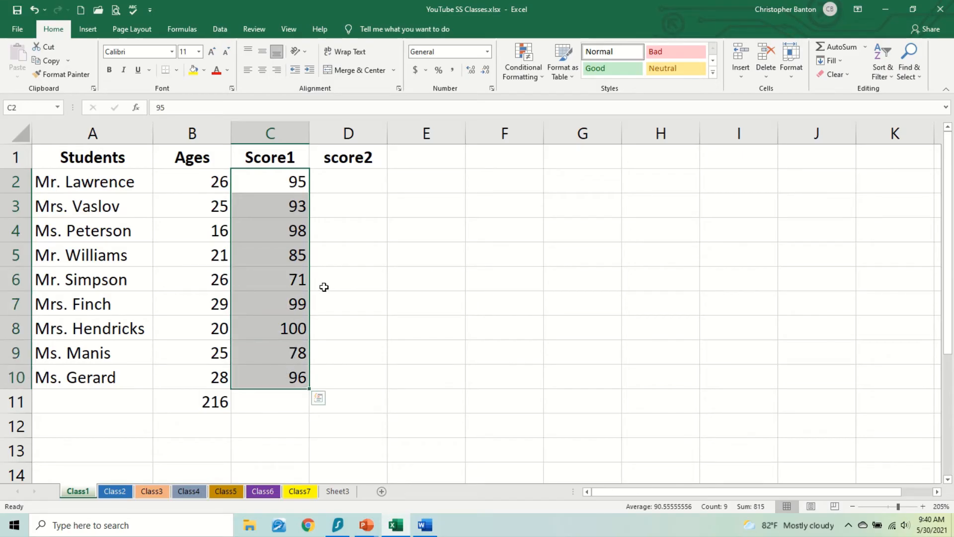
key(ctrl+c)
click(358, 184)
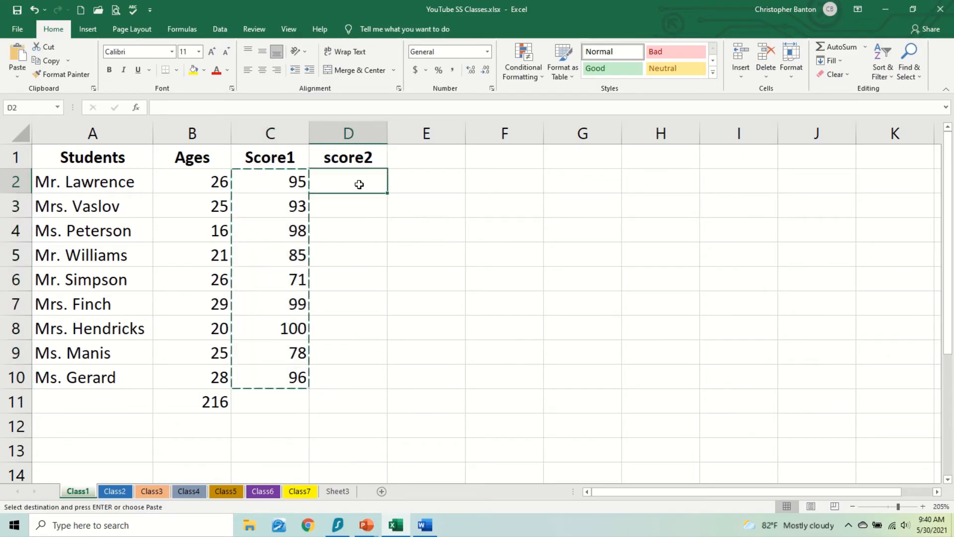
key(ctrl+v)
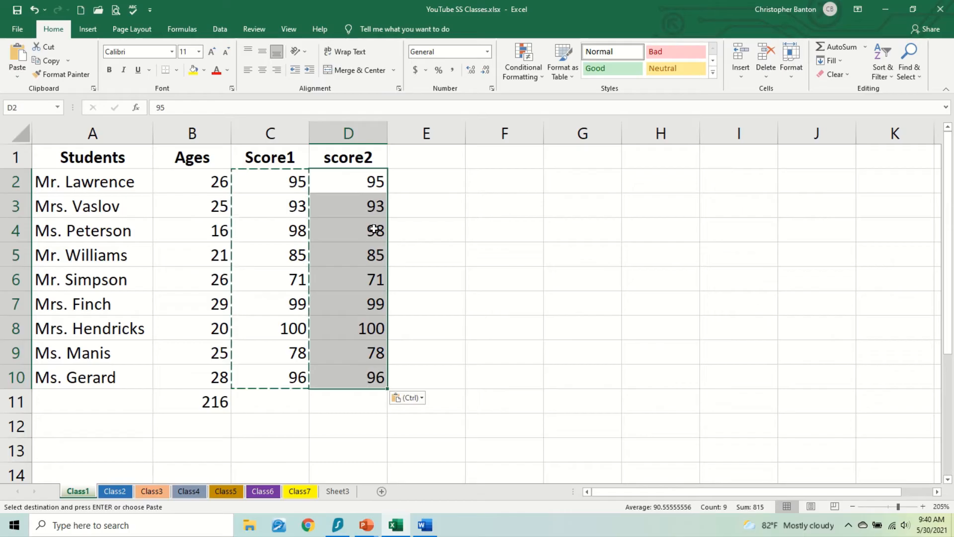
Sort only the score2 values in D2:D10 from smallest to largest, continuing with the current selection.
click(359, 185)
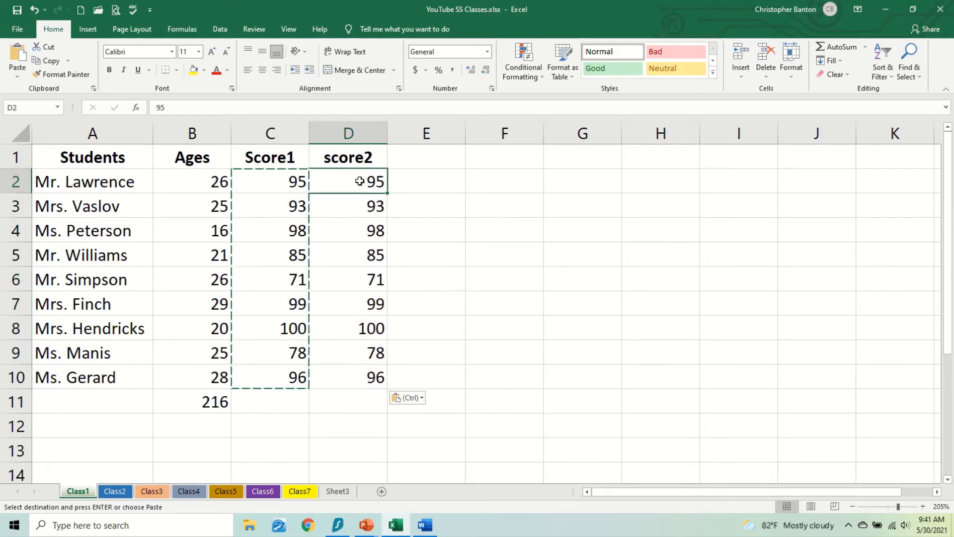
key(Escape)
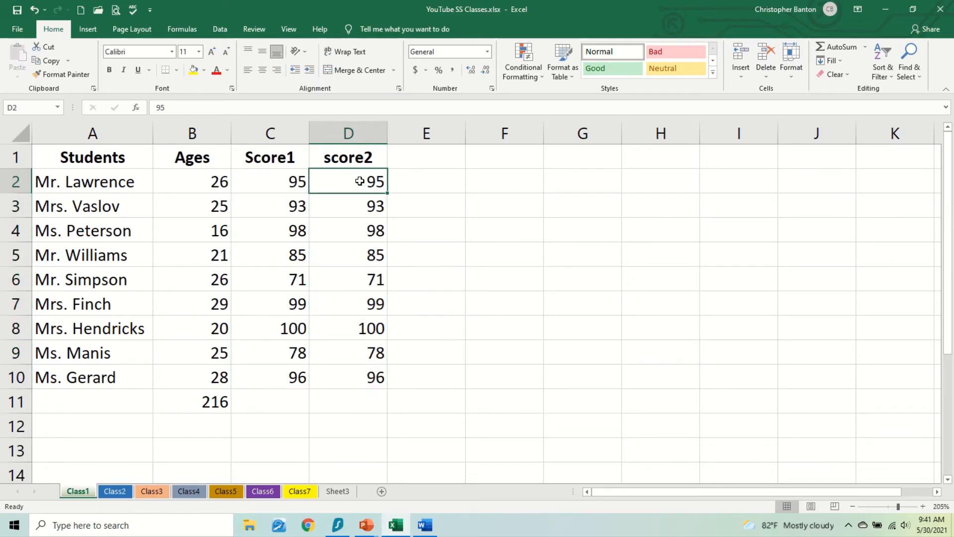
drag(359, 181, 368, 375)
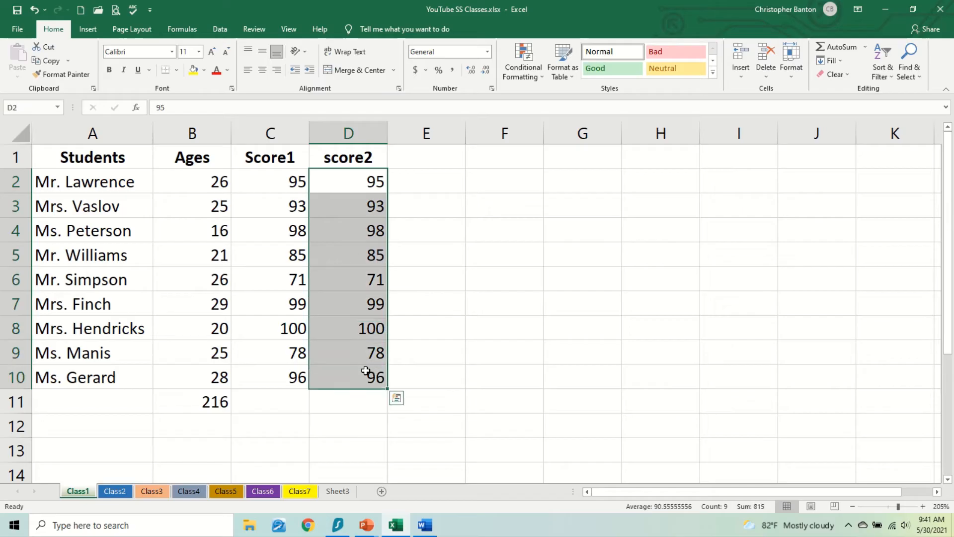
click(890, 70)
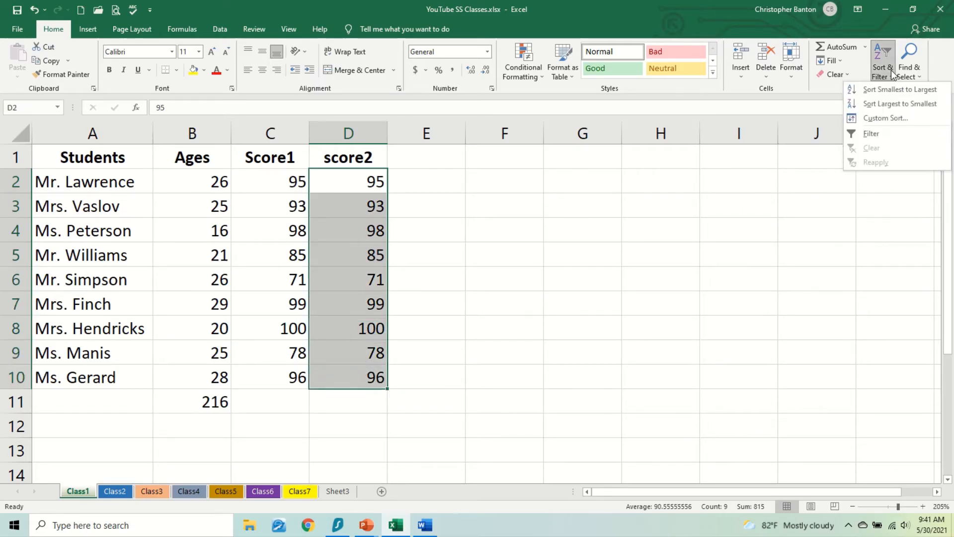
click(914, 89)
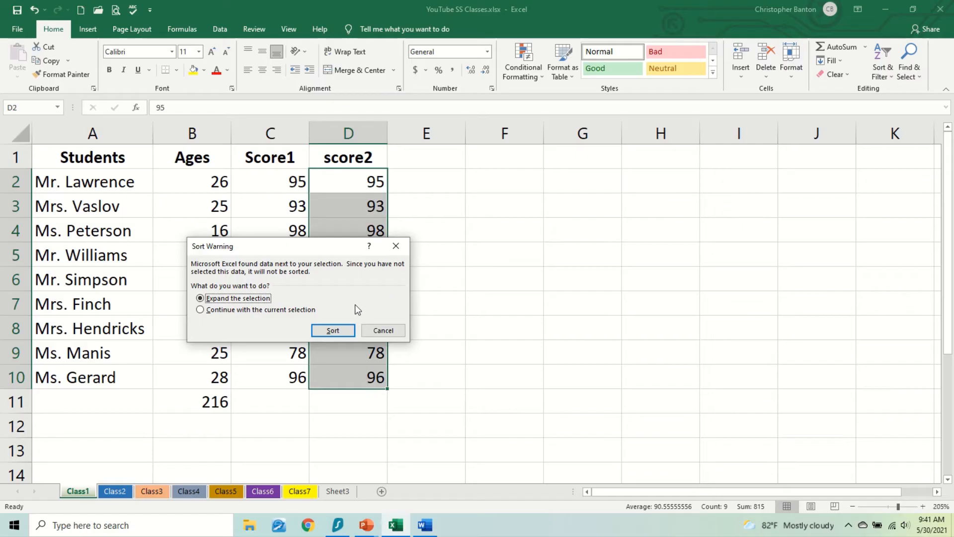
click(292, 311)
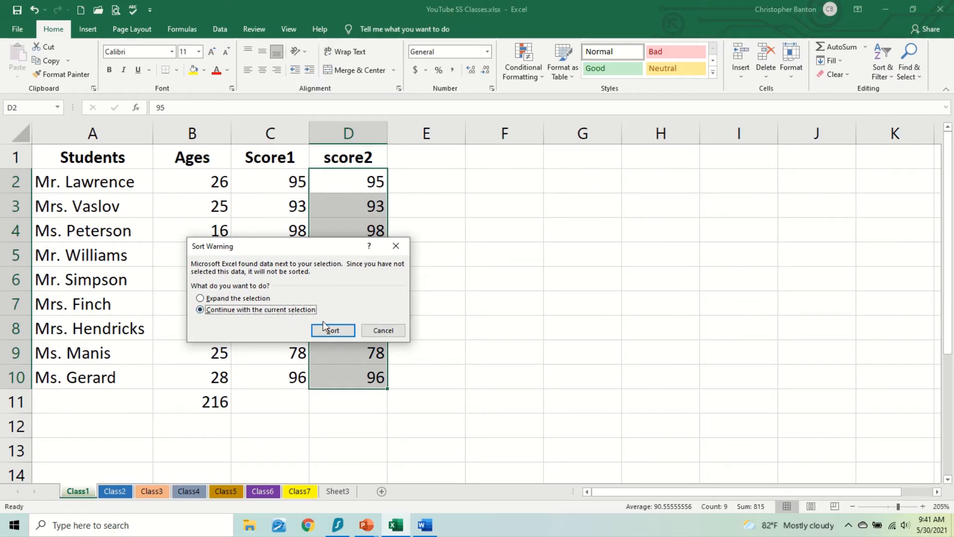
click(327, 330)
click(359, 281)
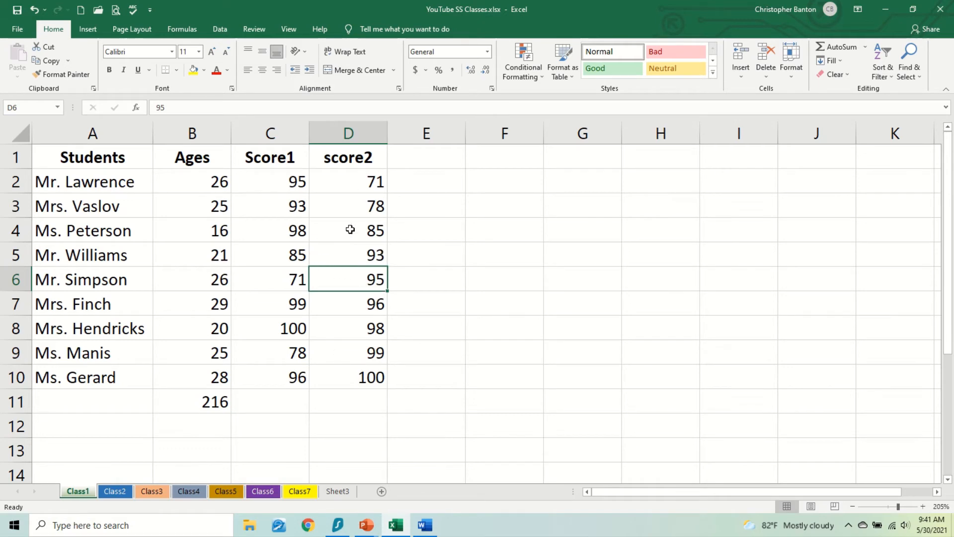
Add up the two scores in row 3 by entering =SUM(C3:D3) in E3.
click(428, 184)
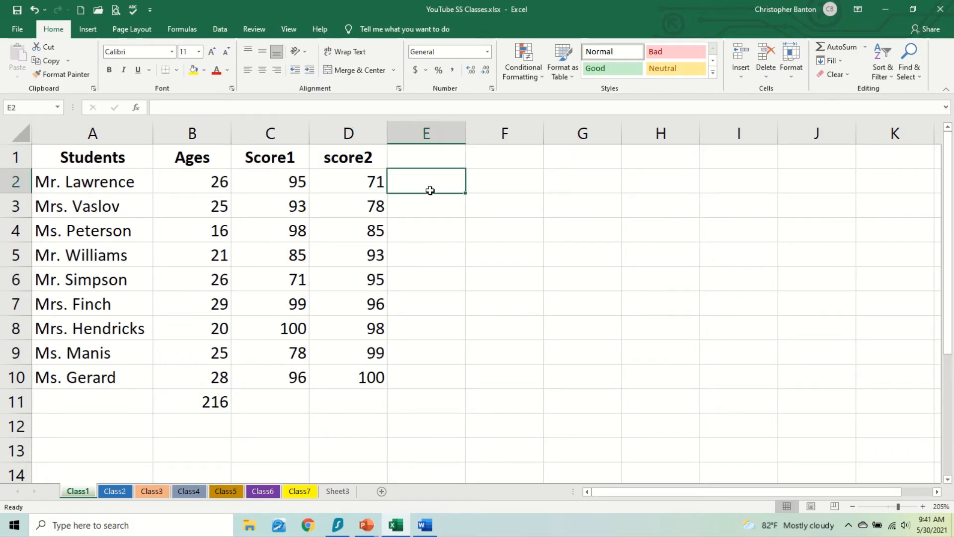
click(432, 208)
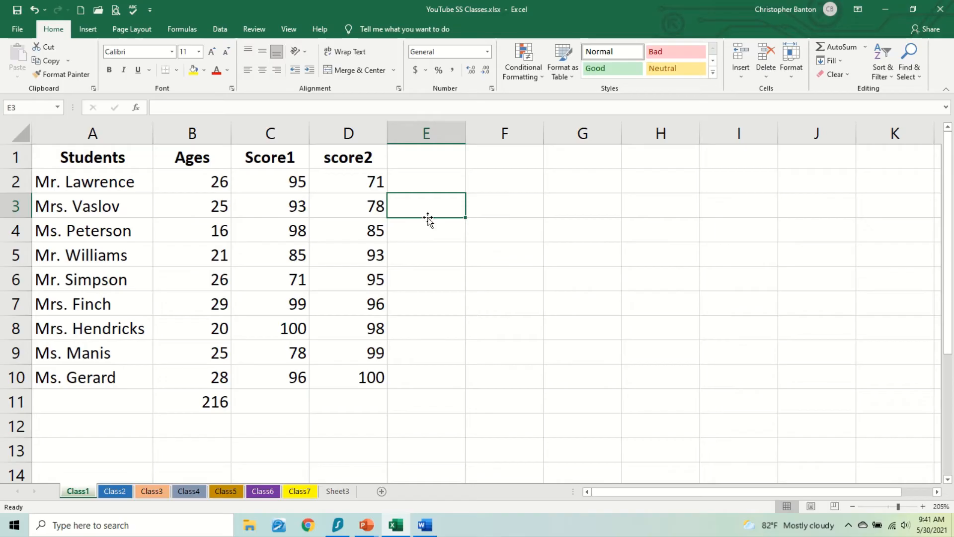
text(=sum()
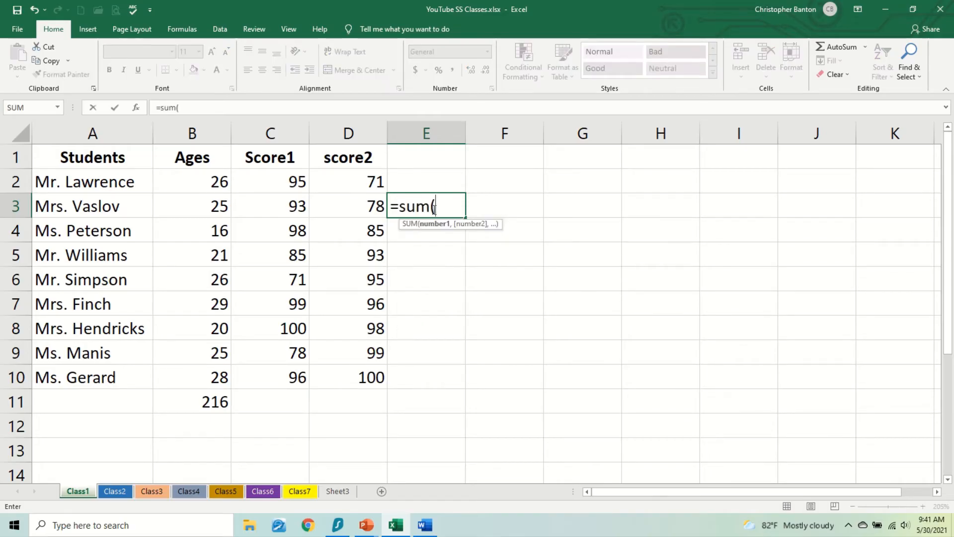
text(c)
key(Caps_Lock)
text(2)
key(BackSpace)
text(2)
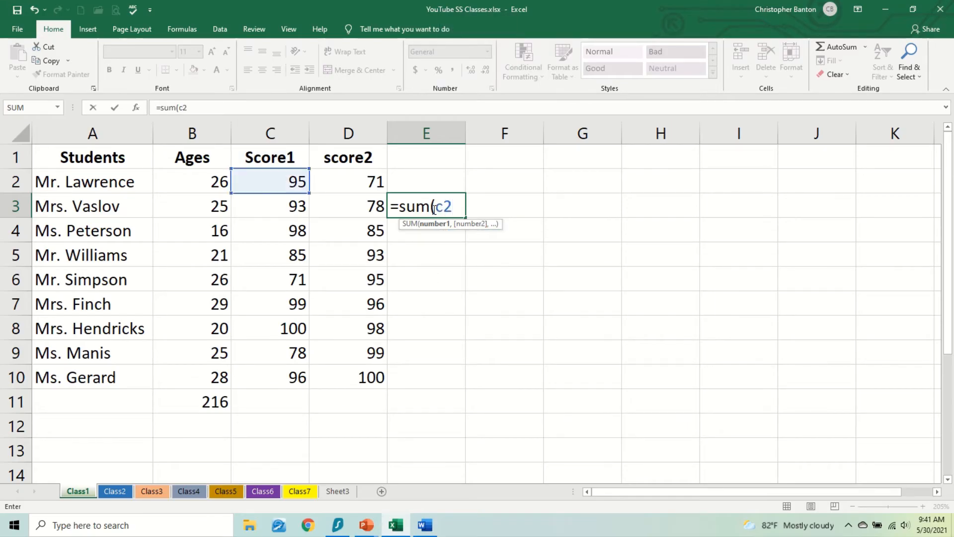
key(BackSpace)
text(3)
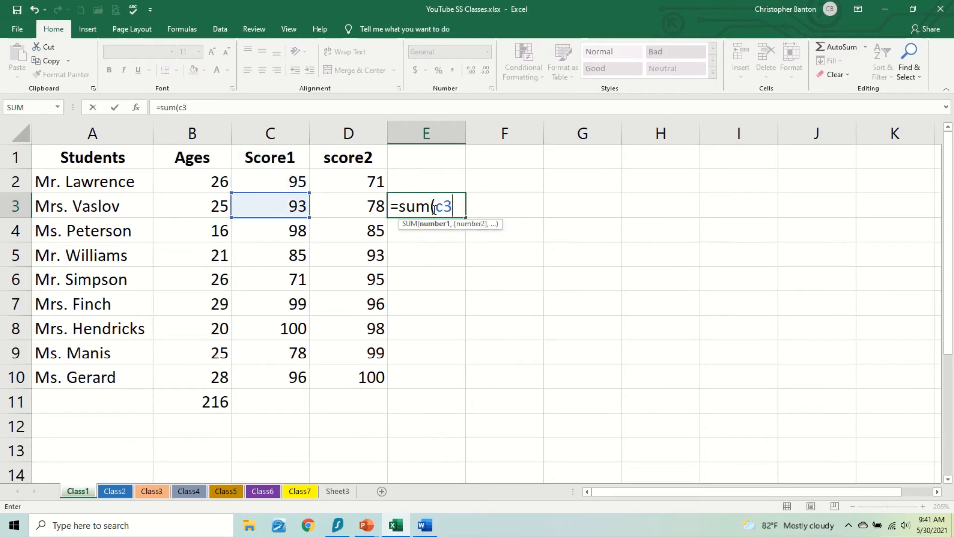
text(:C)
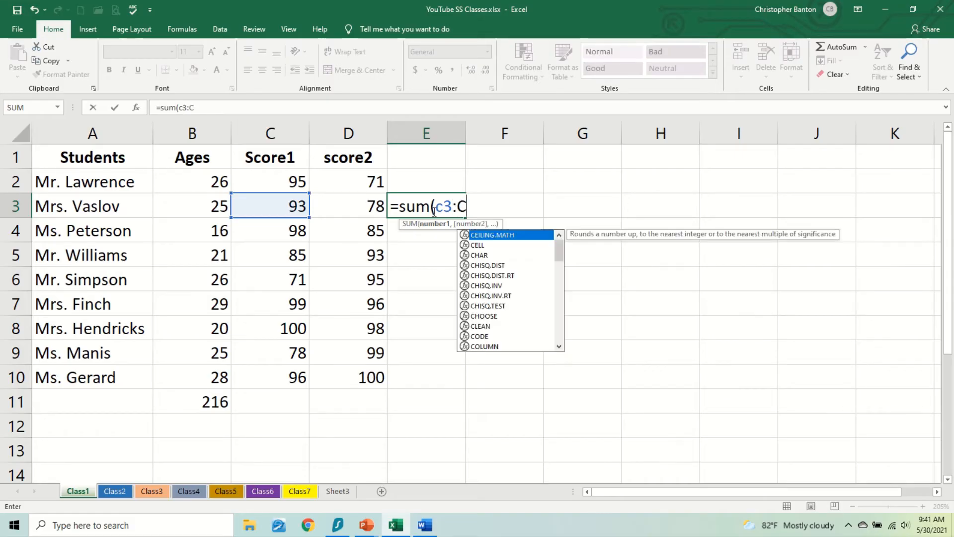
key(BackSpace)
text(D4)
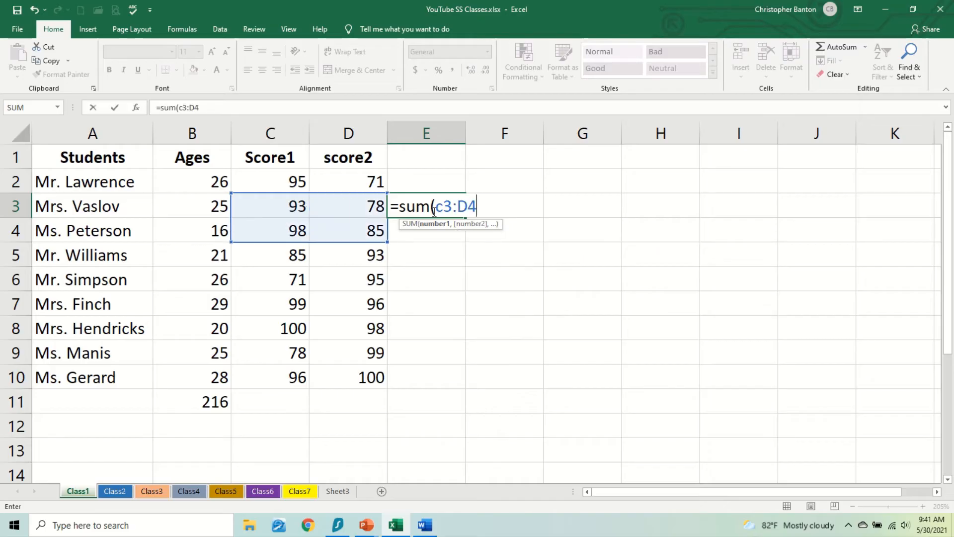
key(BackSpace)
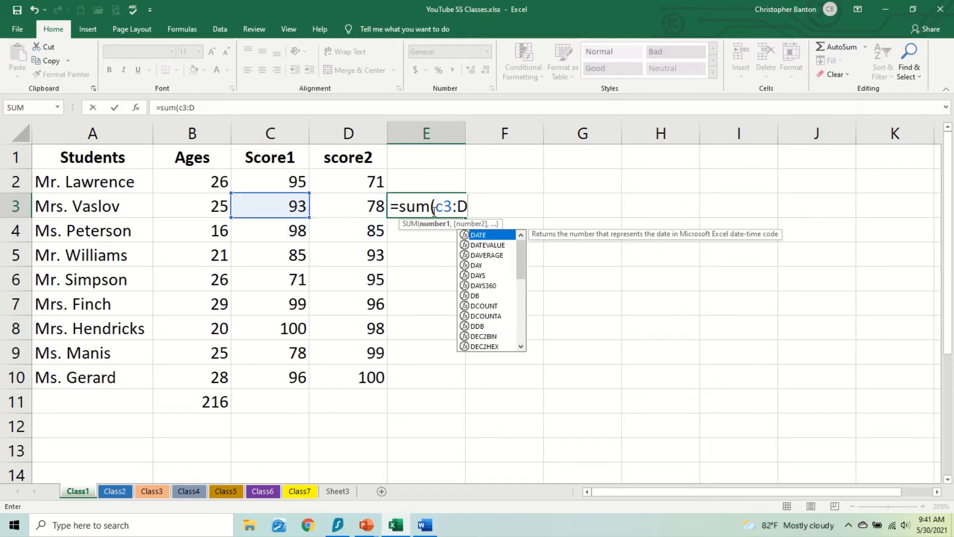
text(3))
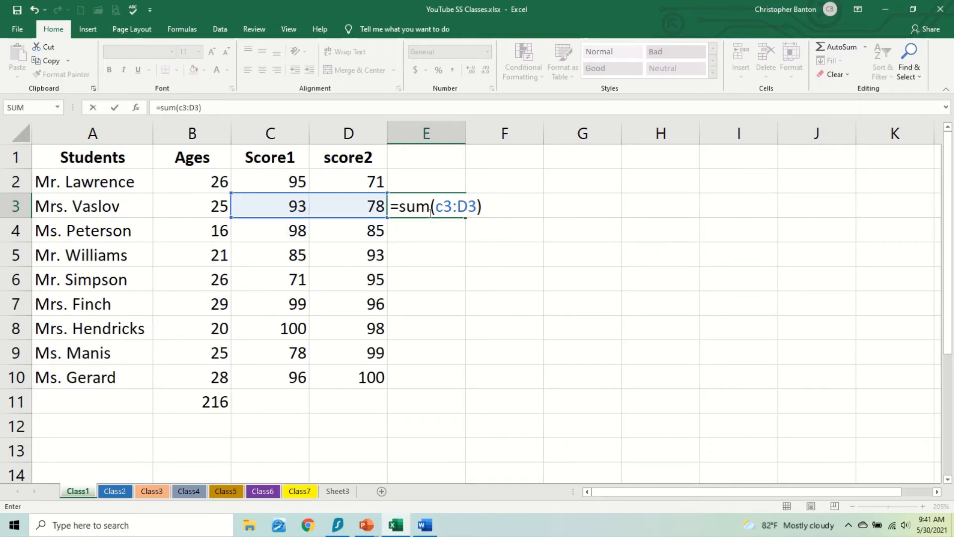
key(Return)
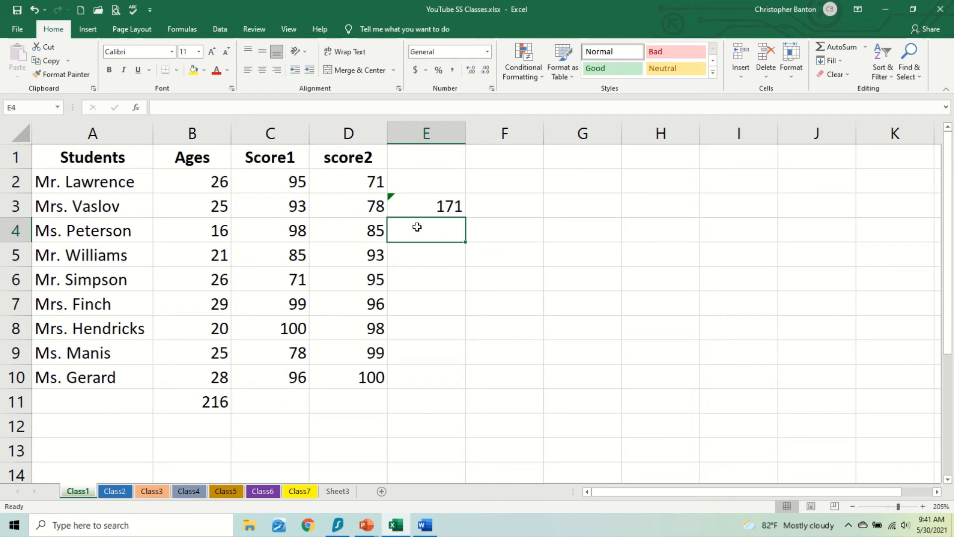
Change the function in E3 to AVERAGE over C3:D3, accepting the suggested formula correction, and review the formula.
double_click(430, 206)
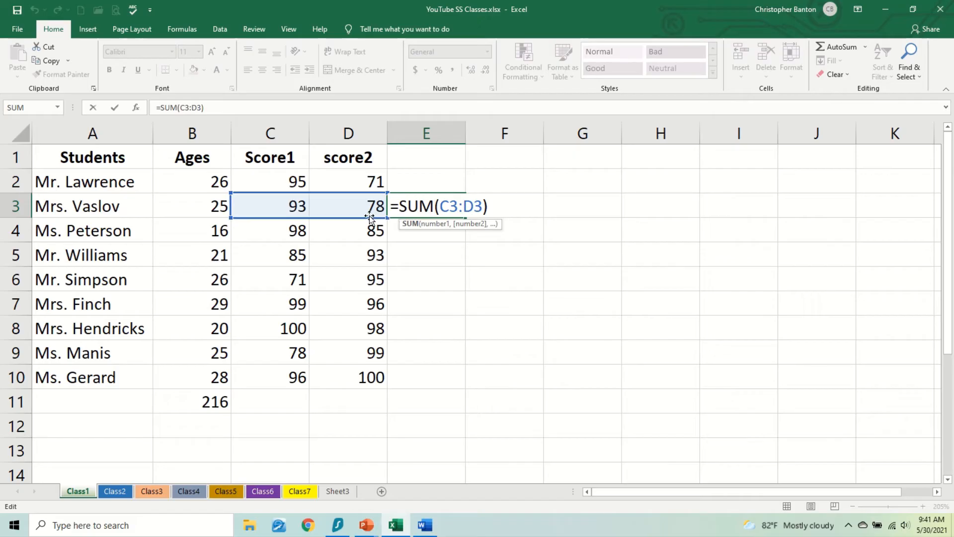
double_click(415, 207)
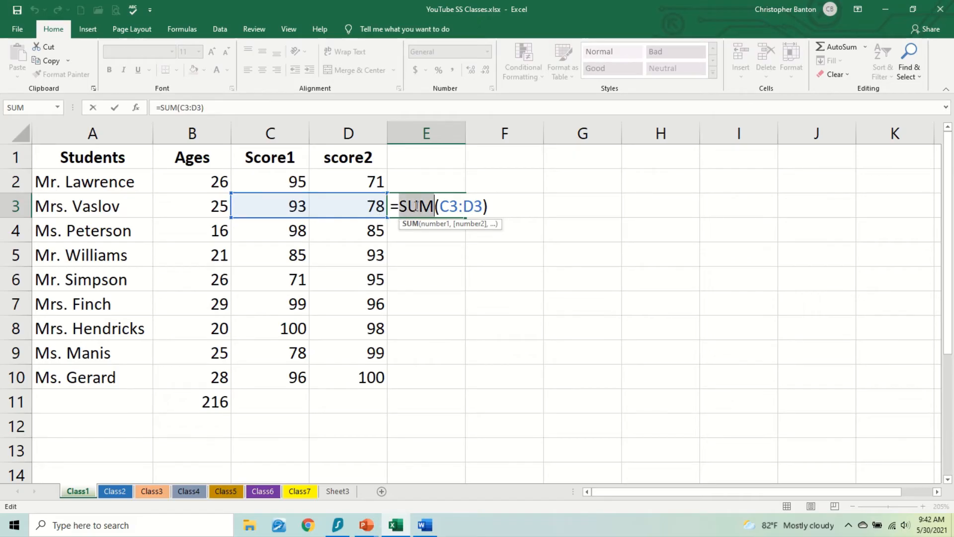
text(AVG)
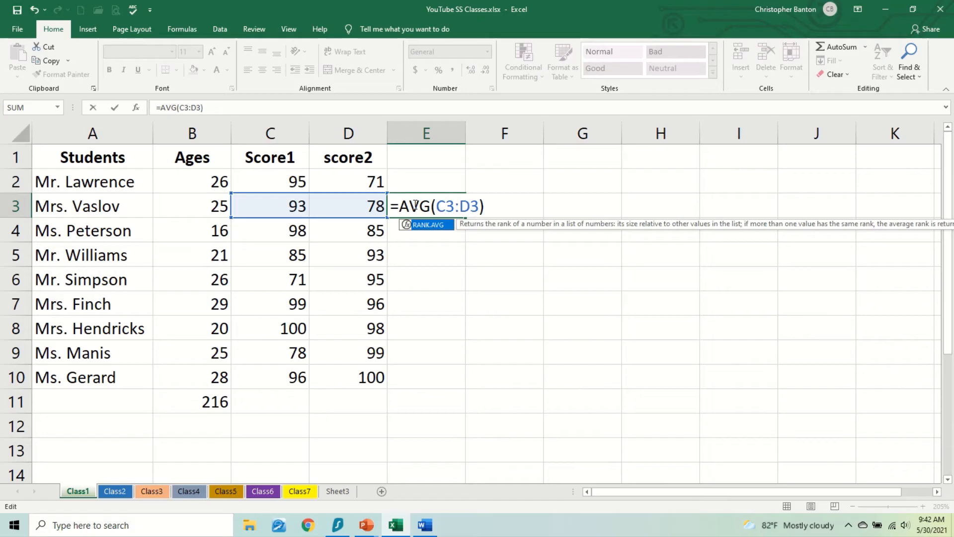
key(Return)
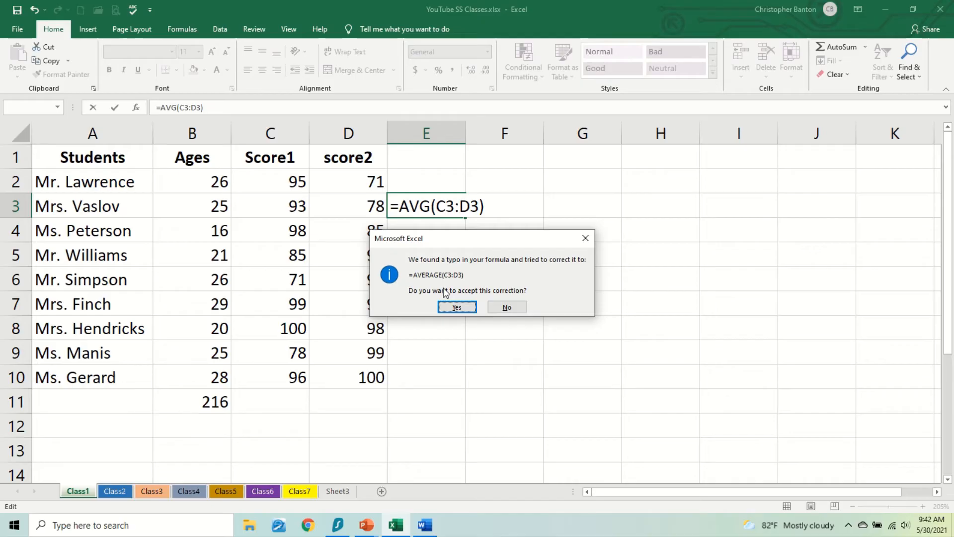
click(458, 304)
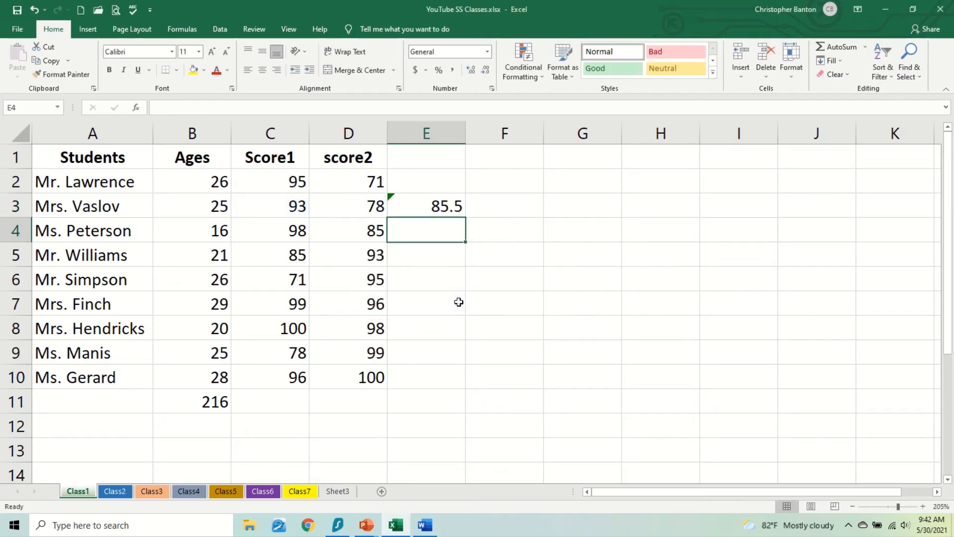
click(451, 208)
double_click(451, 207)
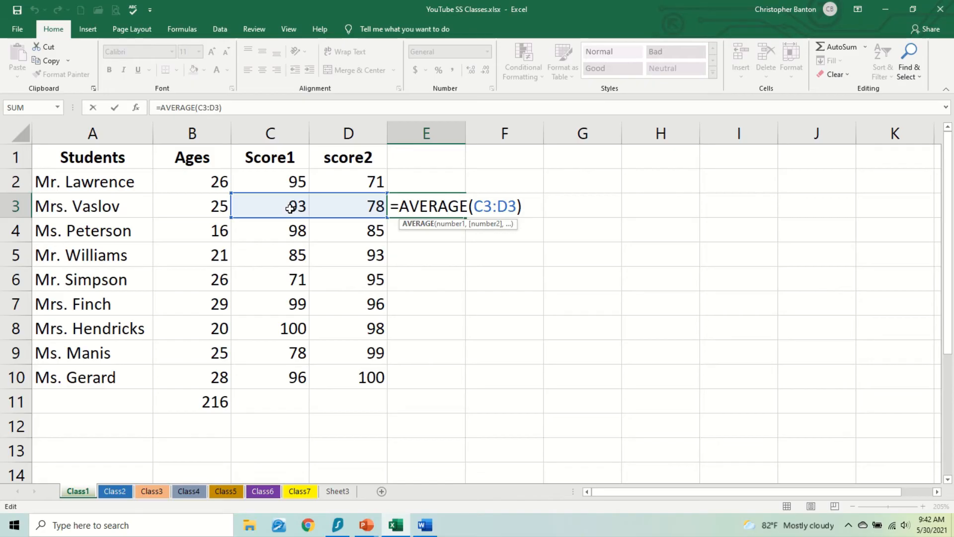
key(Return)
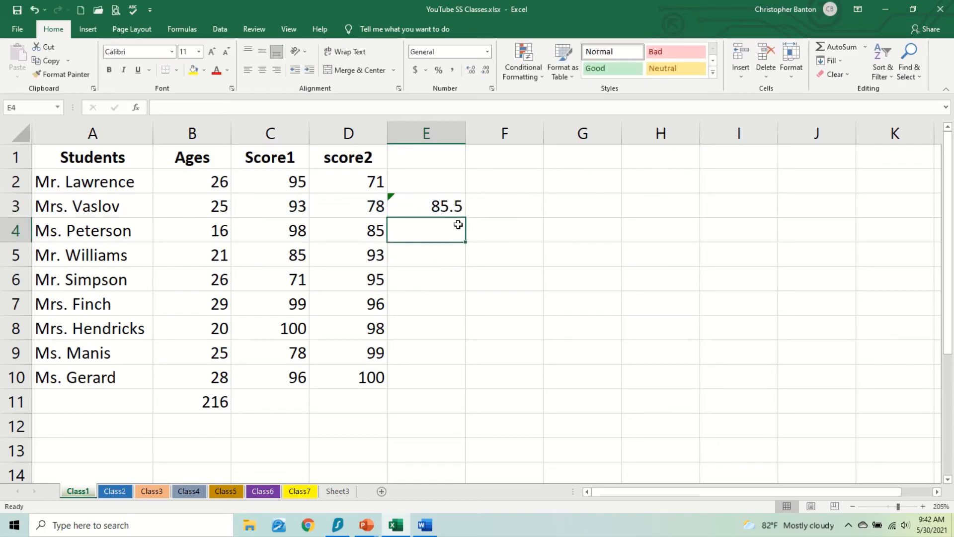
Insert an AutoSum of B5:D5 in E5 and reopen the formula to review its range.
click(433, 256)
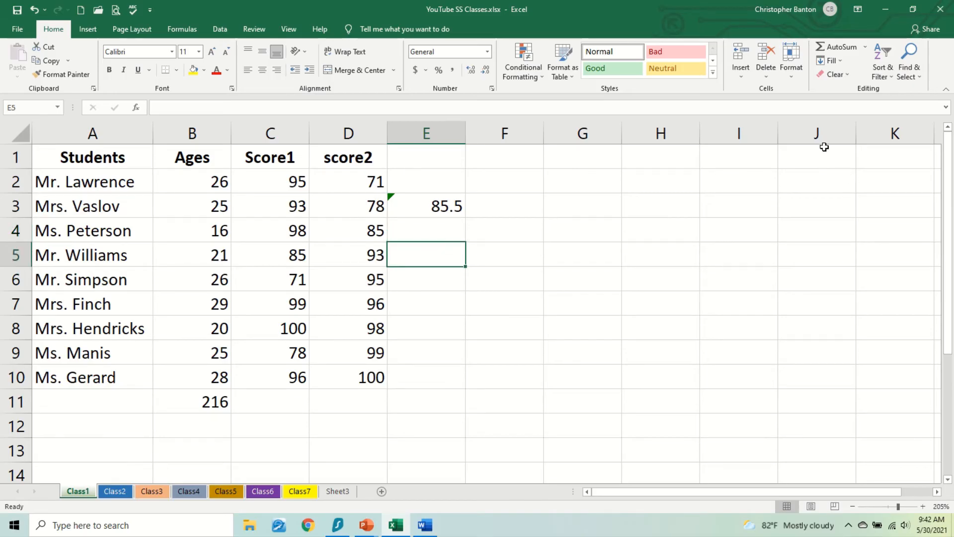
click(843, 50)
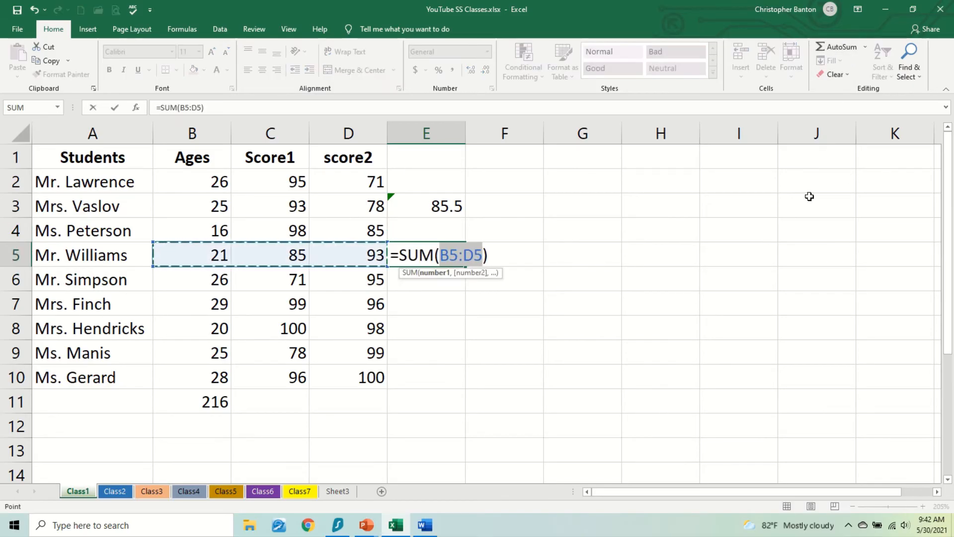
key(Return)
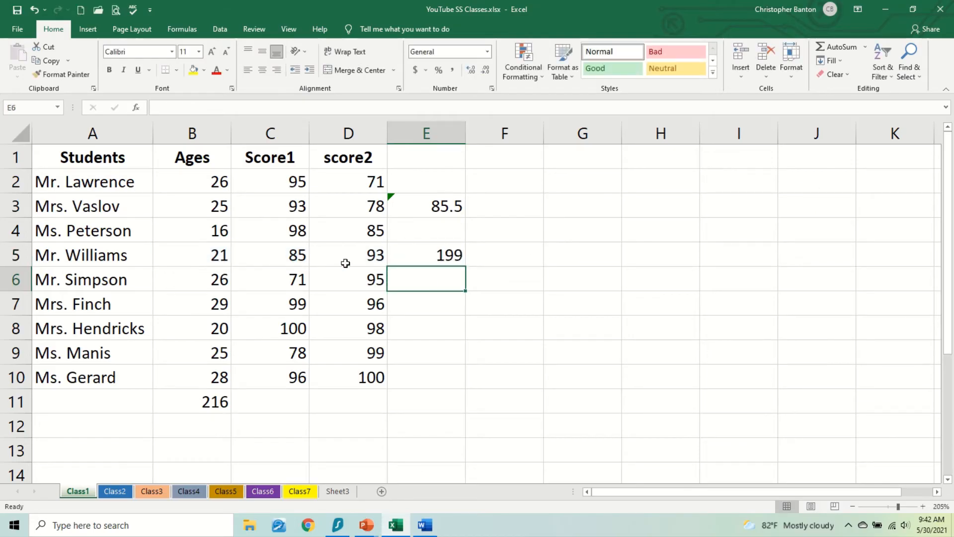
double_click(461, 255)
key(Return)
double_click(423, 255)
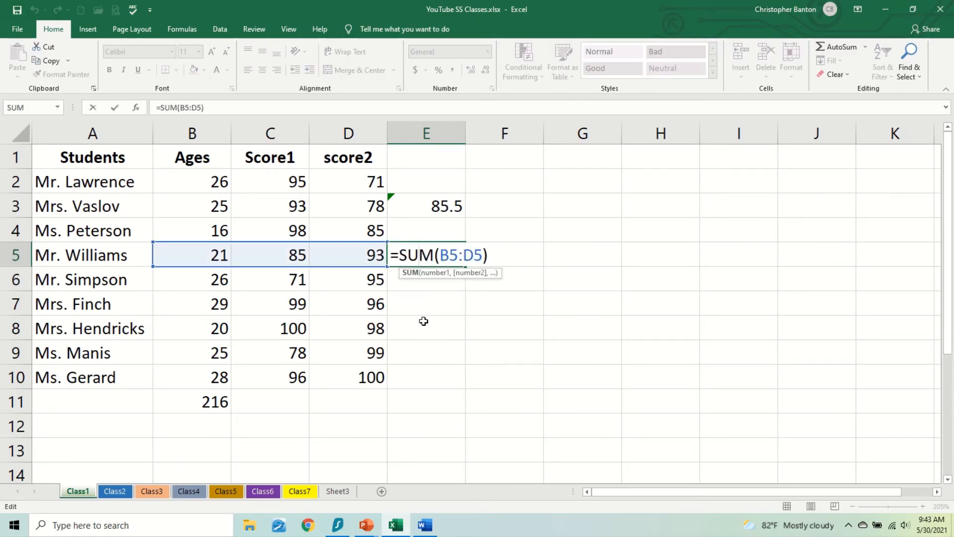
key(Return)
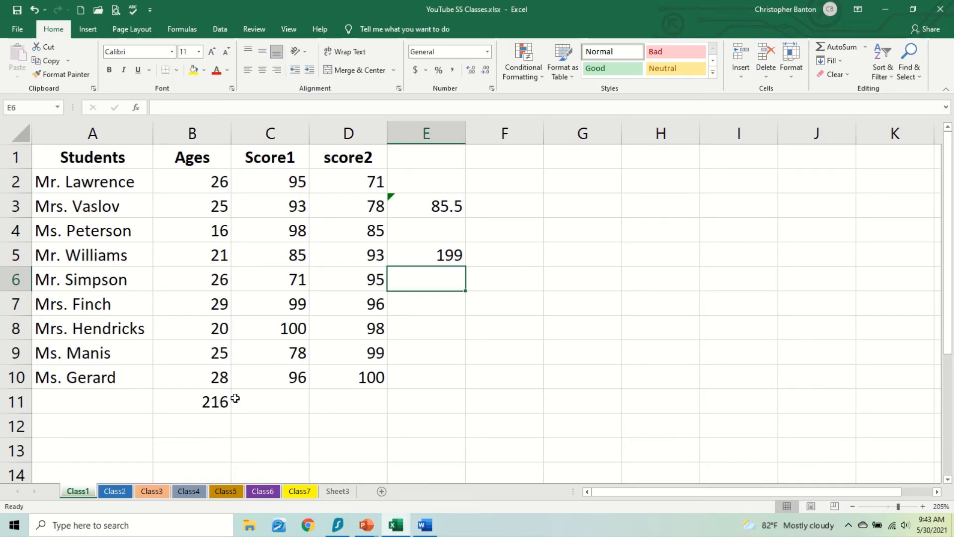
Count the Score1 entries by entering =COUNT(C2:C10) in C11.
click(267, 398)
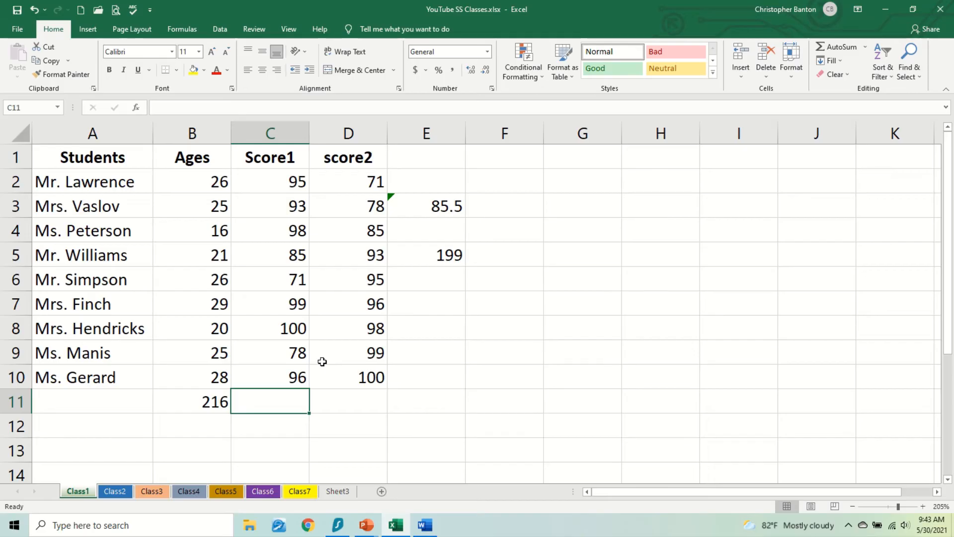
text(=COUNT)
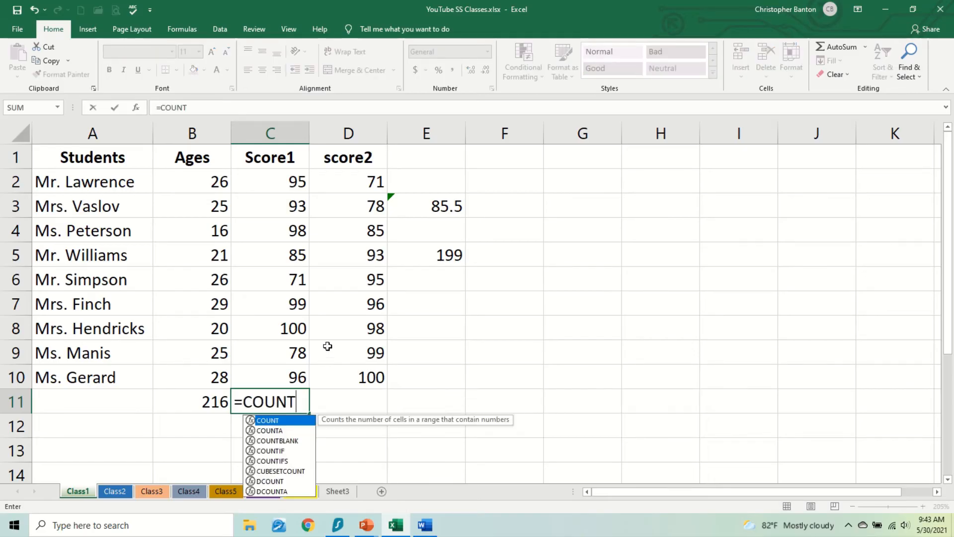
text(()
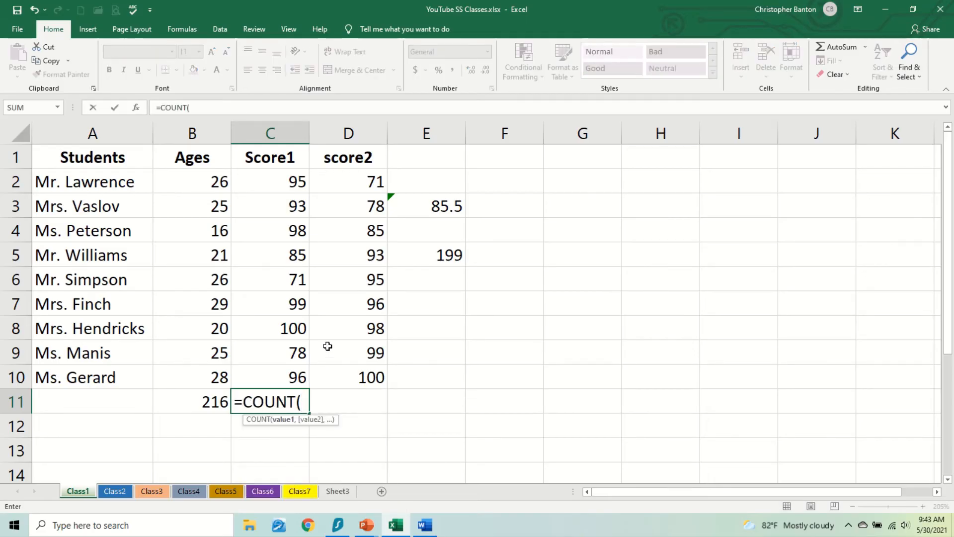
text(C2:C)
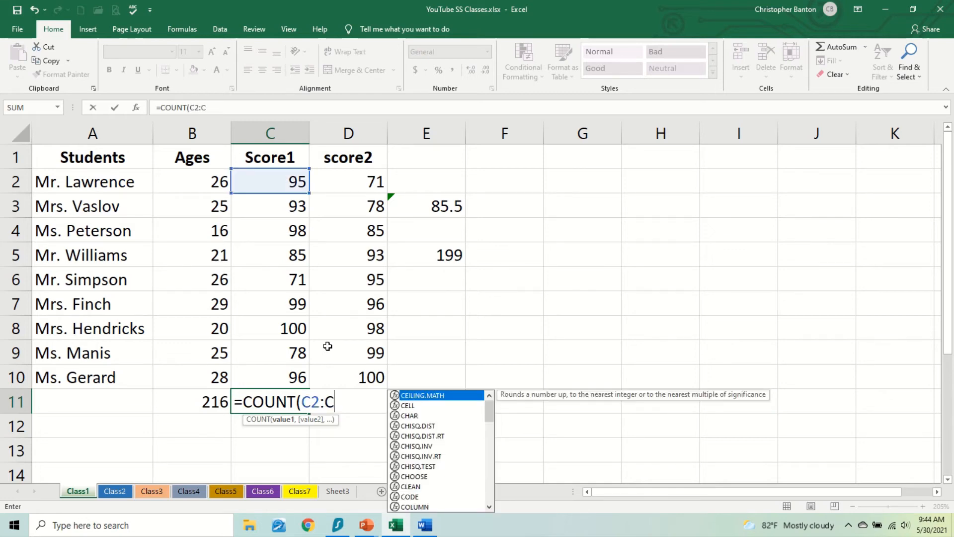
text(10))
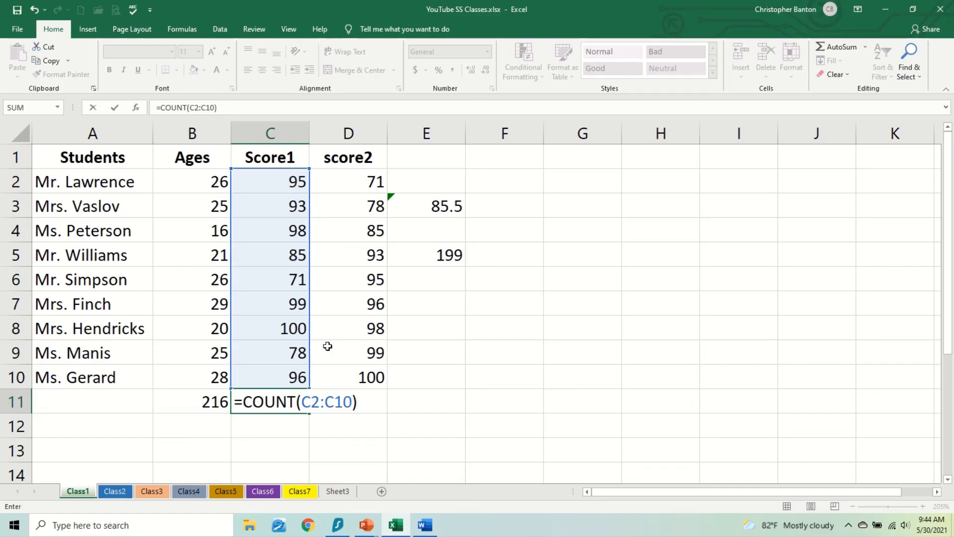
key(Return)
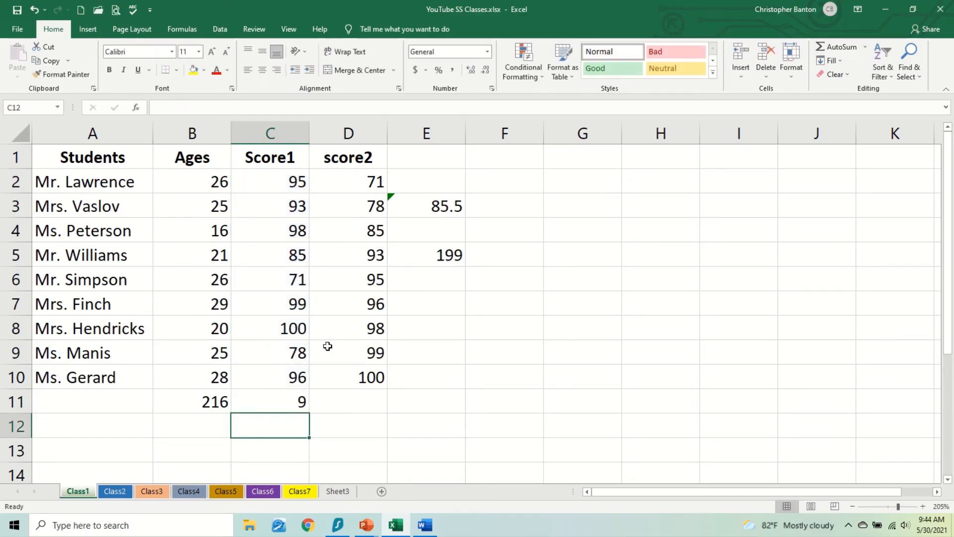
Clear the Score1 values in C6 and C8.
key(Up)
key(Up)
key(Up)
key(Up)
key(Up)
key(Up)
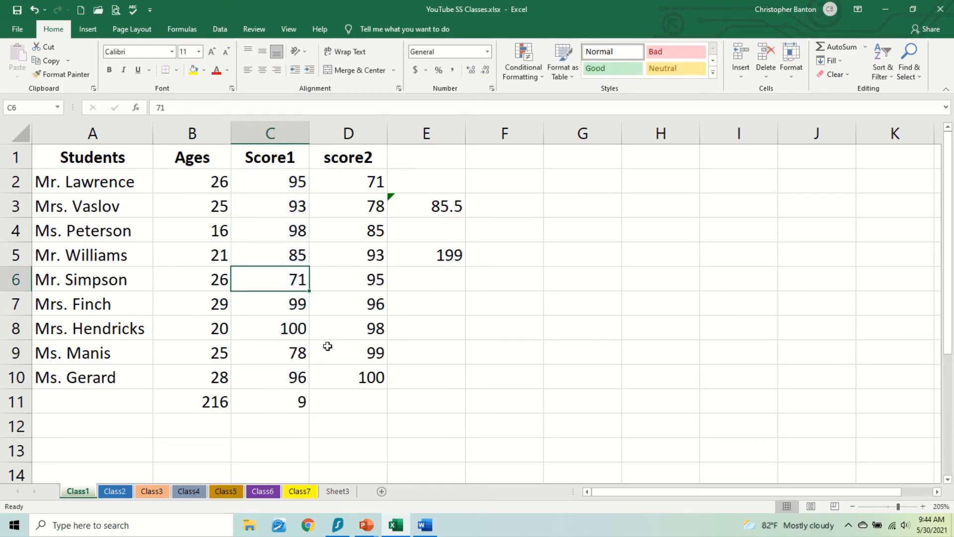
key(Delete)
key(Down)
key(Down)
key(Delete)
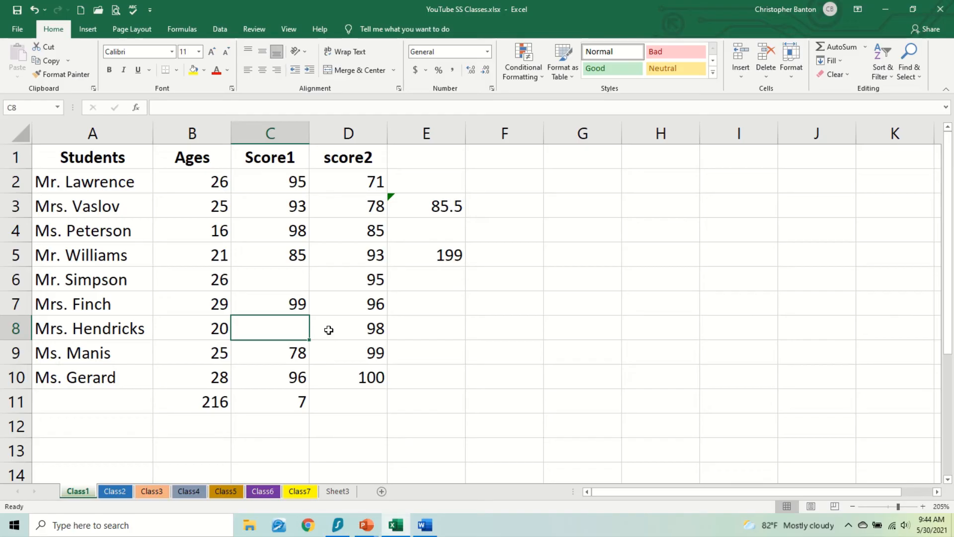
Change the function in C11 from COUNT to COUNTA, keeping the range C2:C10.
double_click(287, 400)
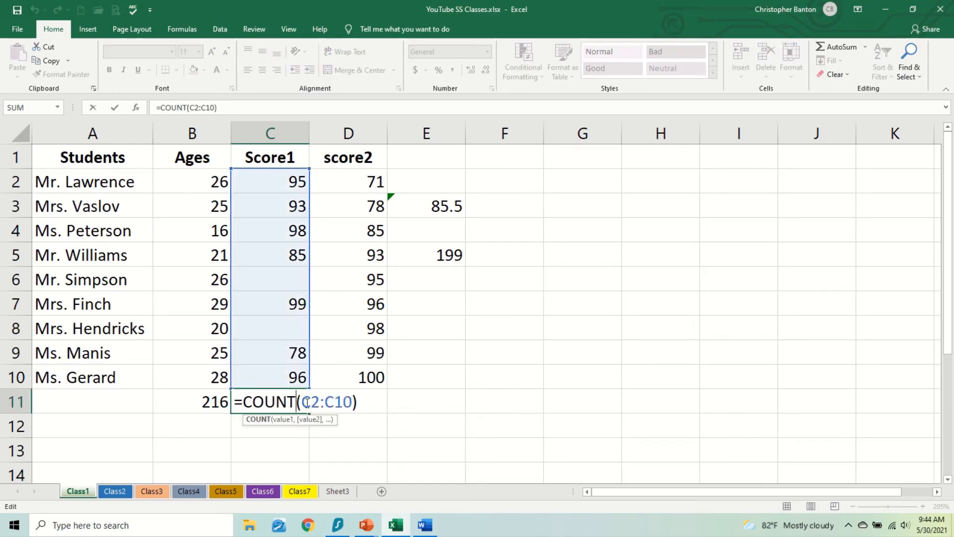
text(A)
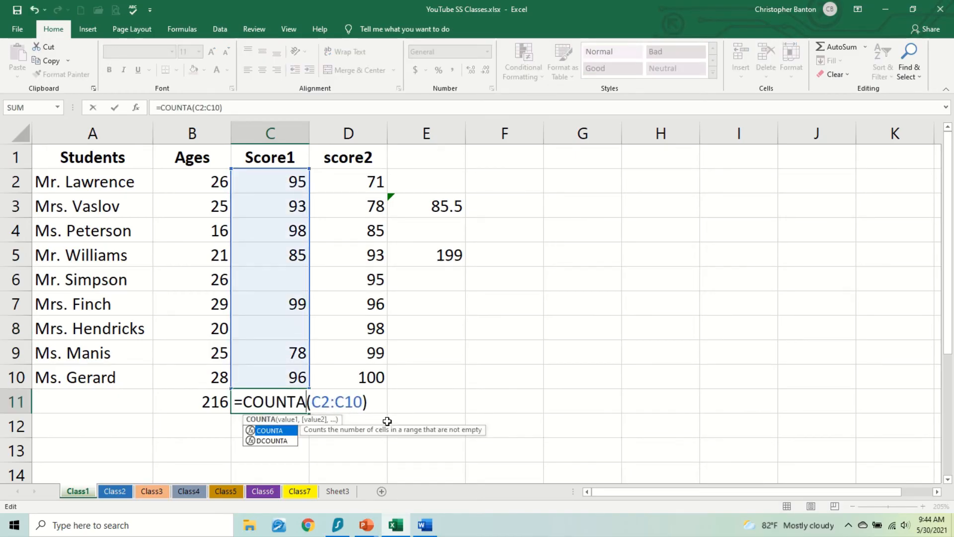
key(Return)
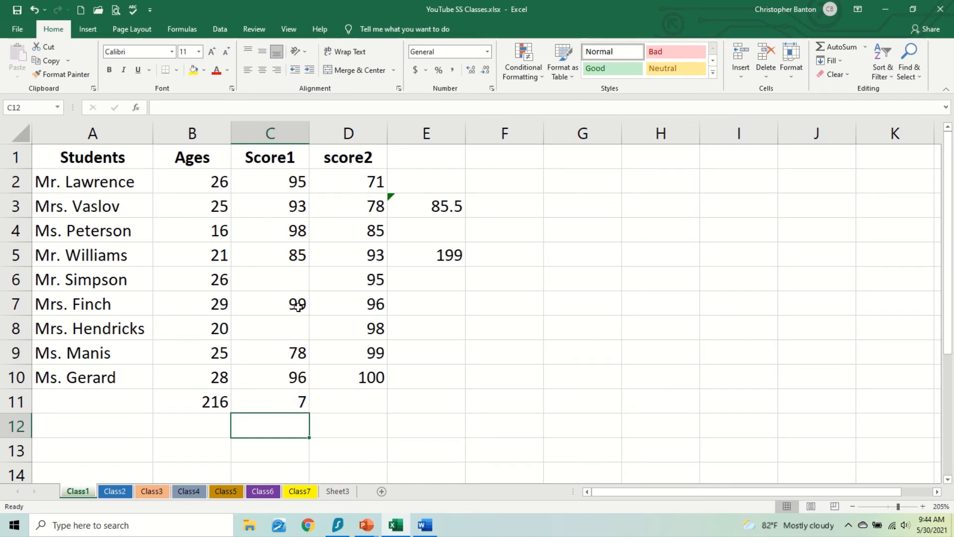
Enter a single space in C6 and a comma in C8 to test how COUNTA treats them.
click(298, 285)
double_click(298, 285)
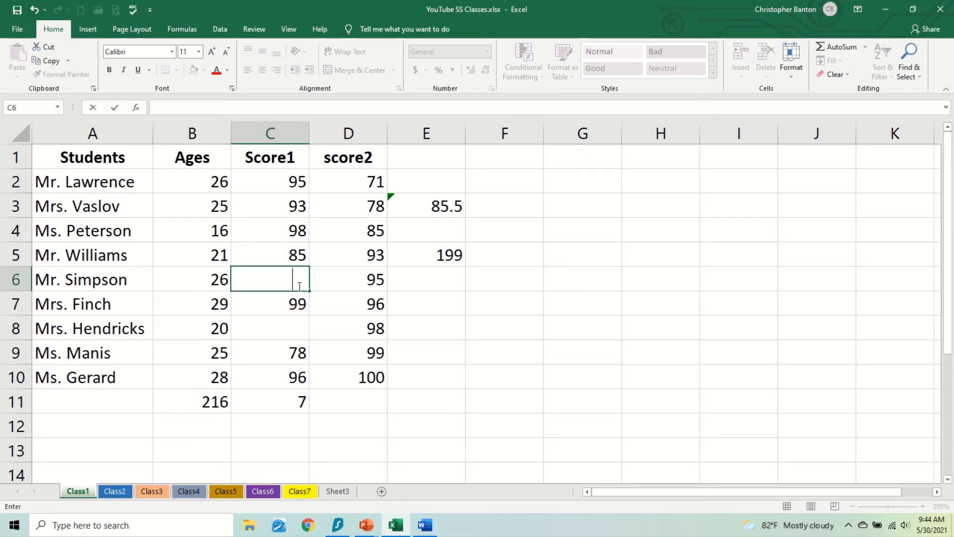
key(Return)
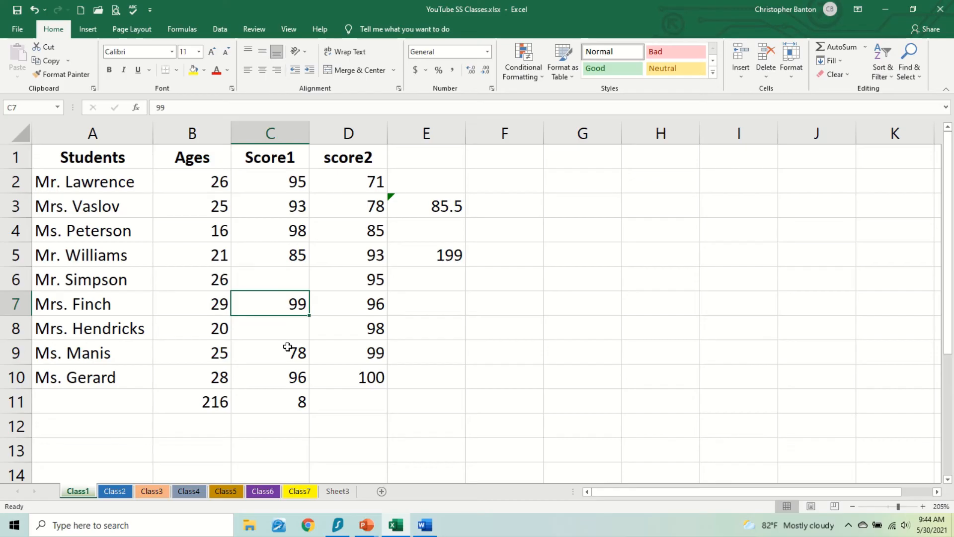
click(299, 327)
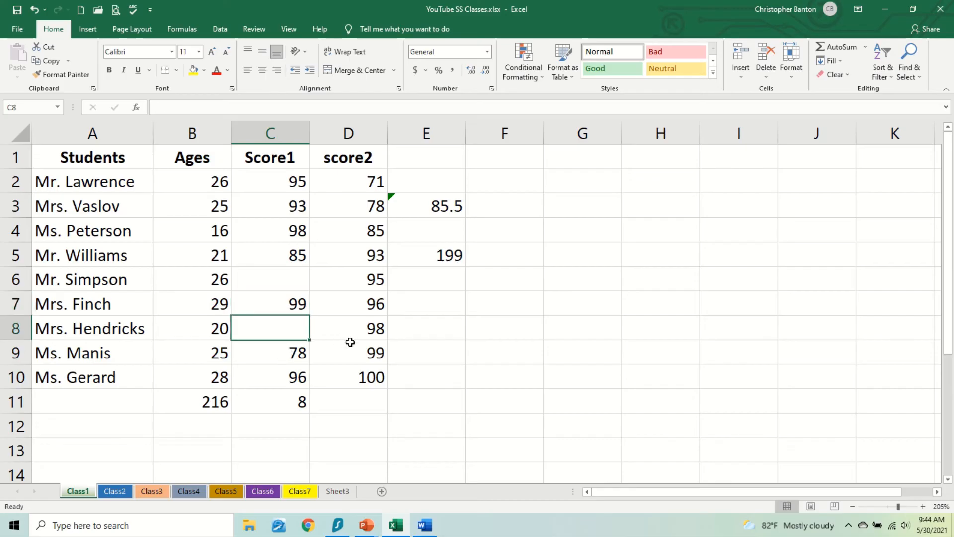
text(,)
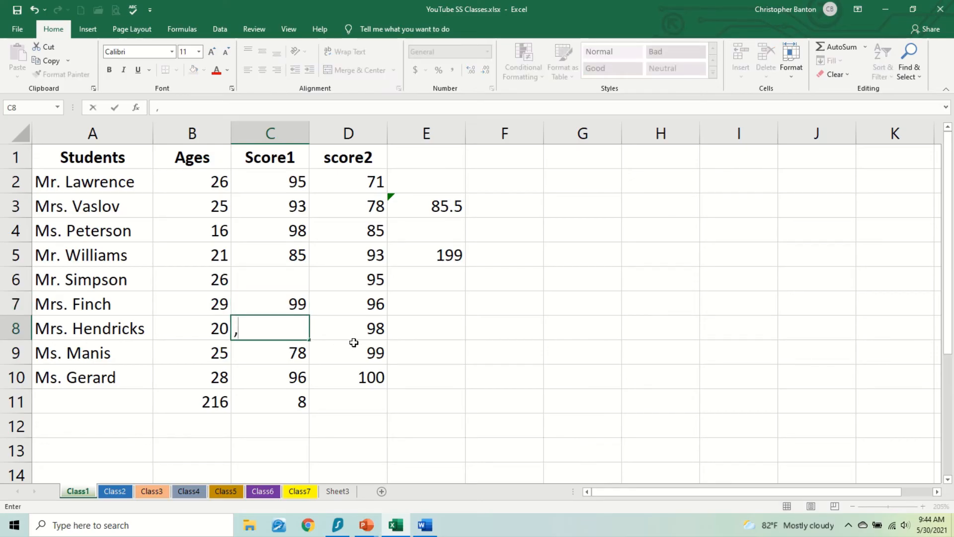
key(Return)
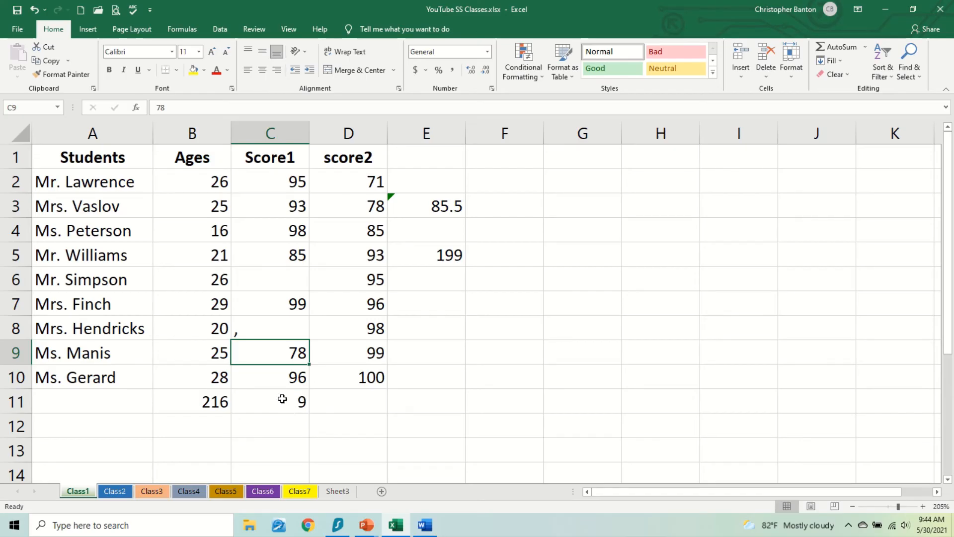
Enter the text AS in C6.
click(287, 285)
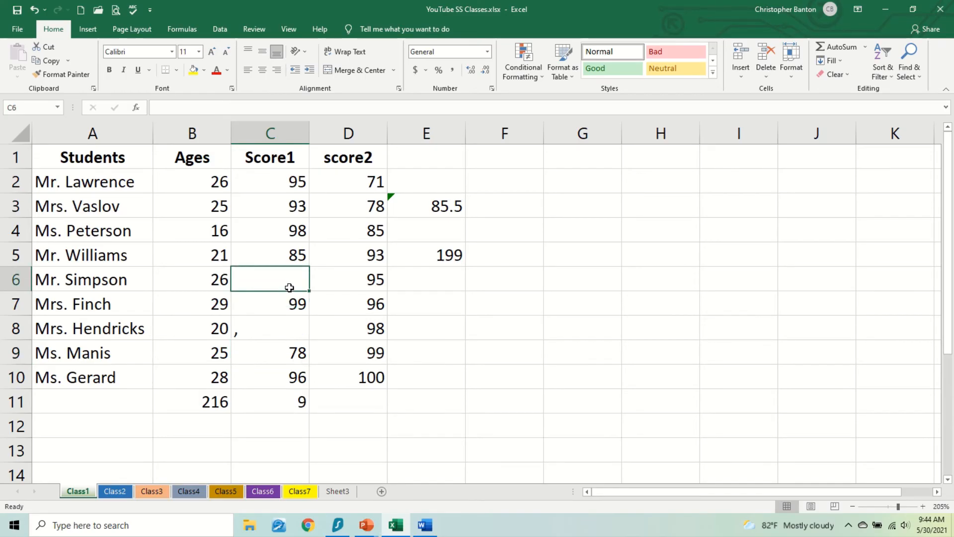
text(AS)
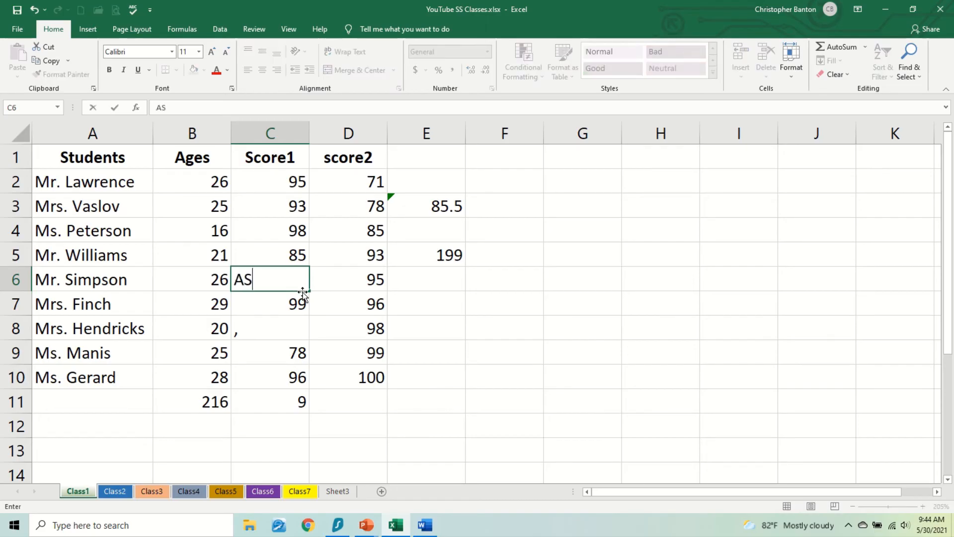
key(Return)
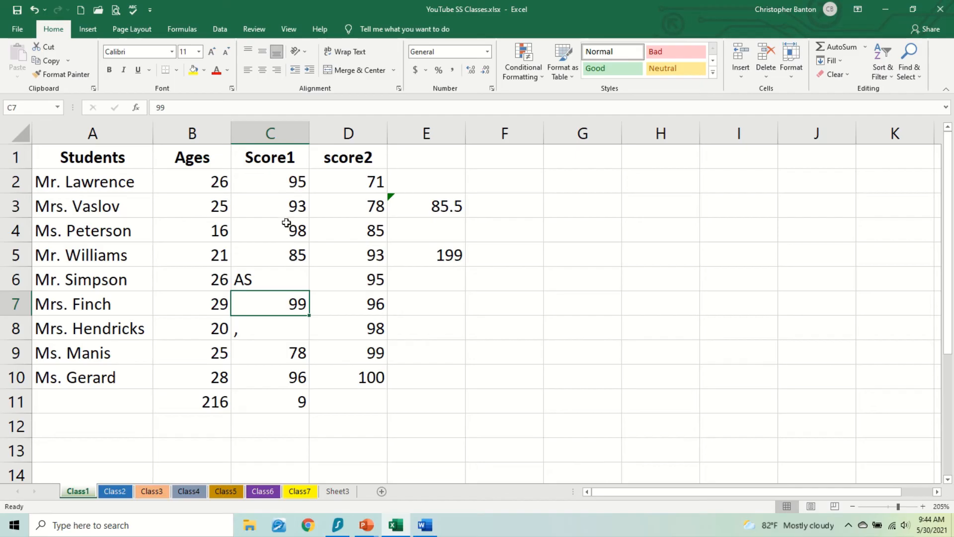
Replace the Score1 value in C2 with the text IS.
click(284, 186)
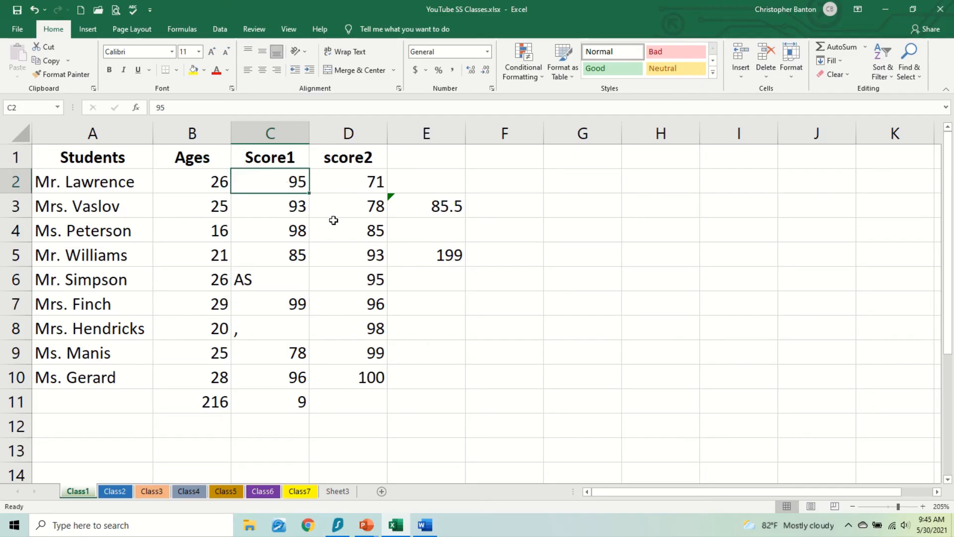
key(Delete)
text(l)
text(S)
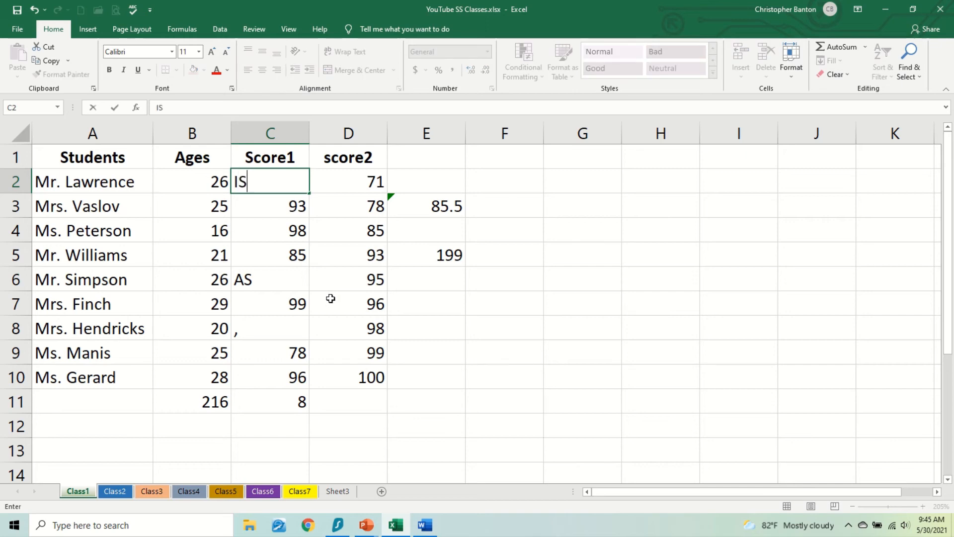
key(Return)
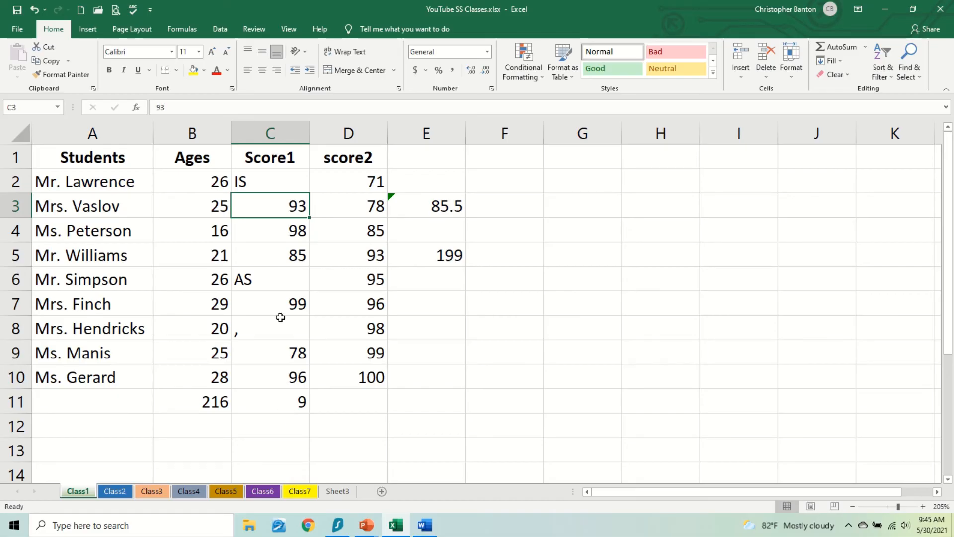
Clear the text entries from C2, C6 and C8 in the Score1 column.
click(269, 187)
key(Delete)
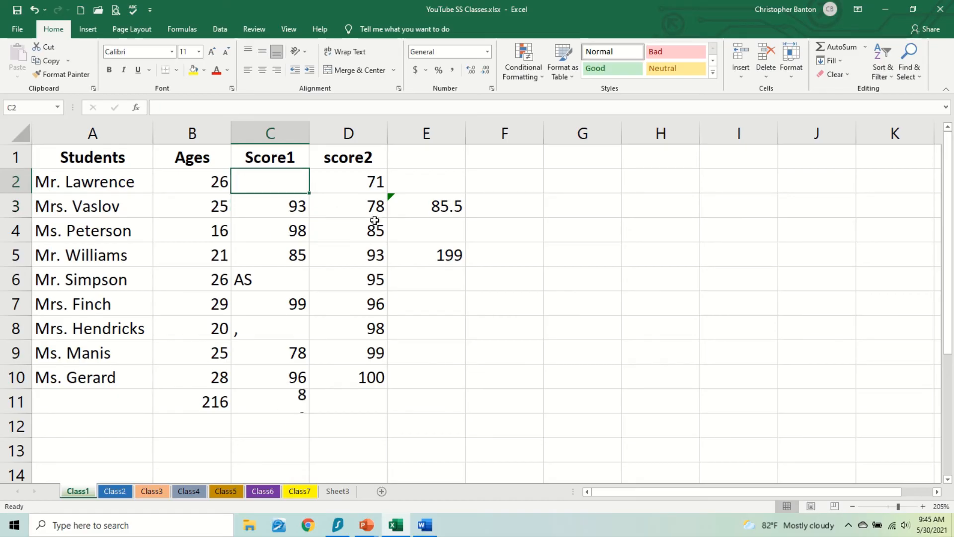
click(276, 279)
key(Delete)
click(281, 327)
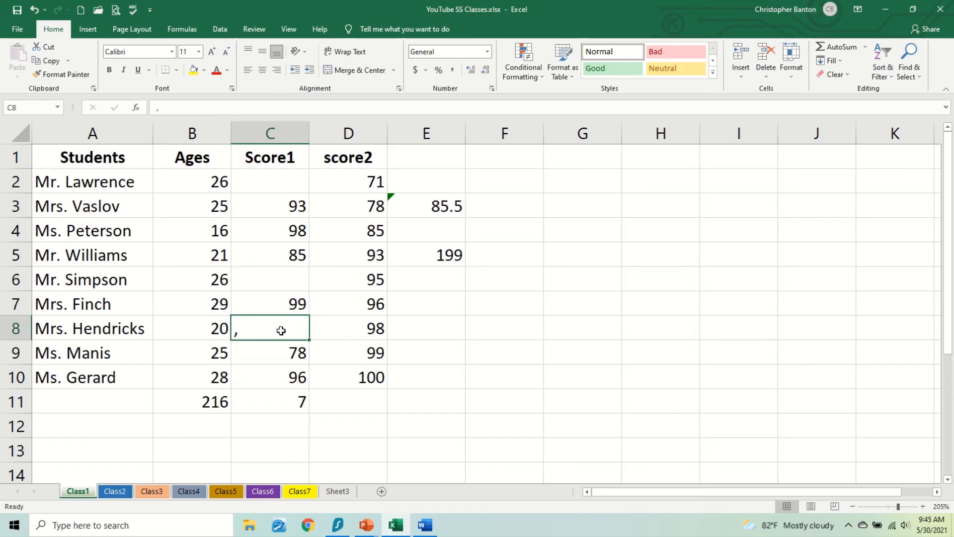
key(Delete)
Replace the contents of C11 with COUNTBLANK(C2:C10).
click(289, 397)
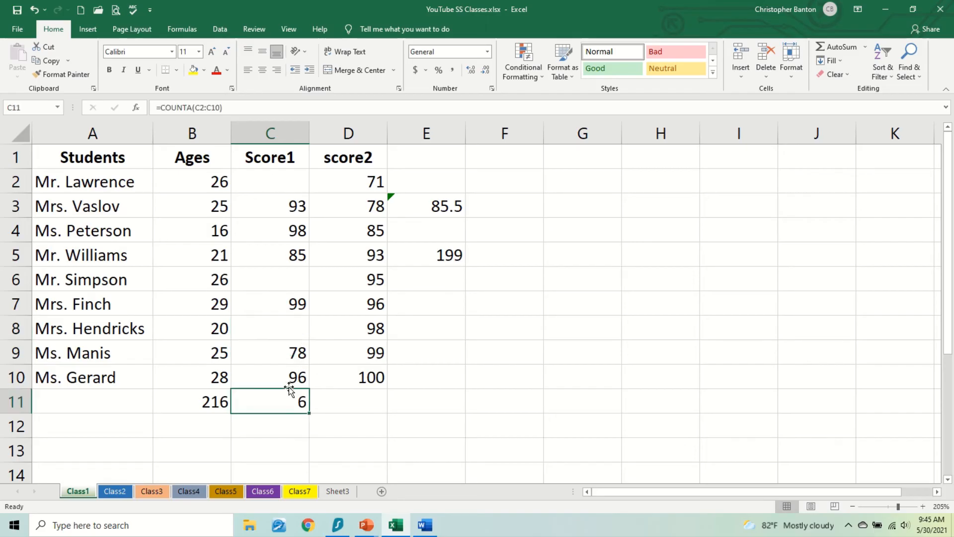
text(COUN)
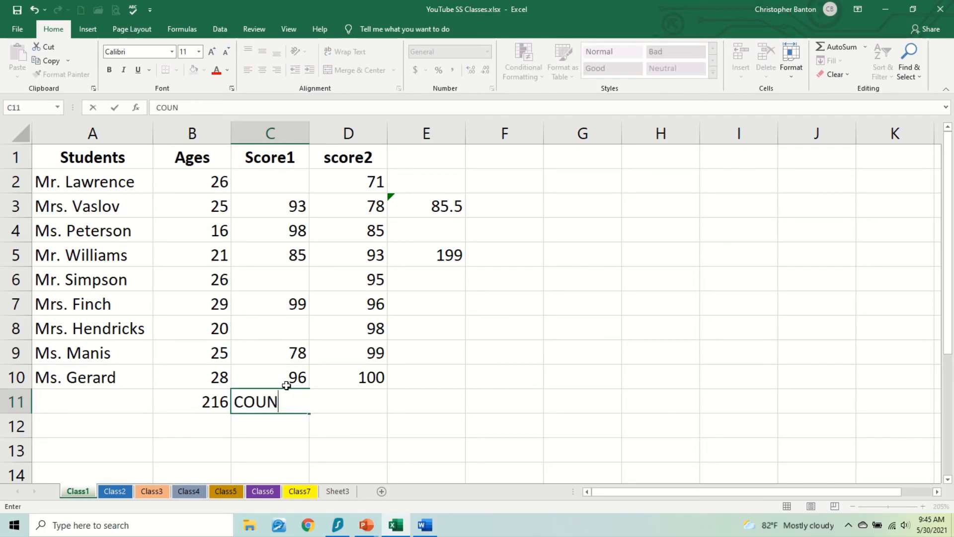
text(TBLANC)
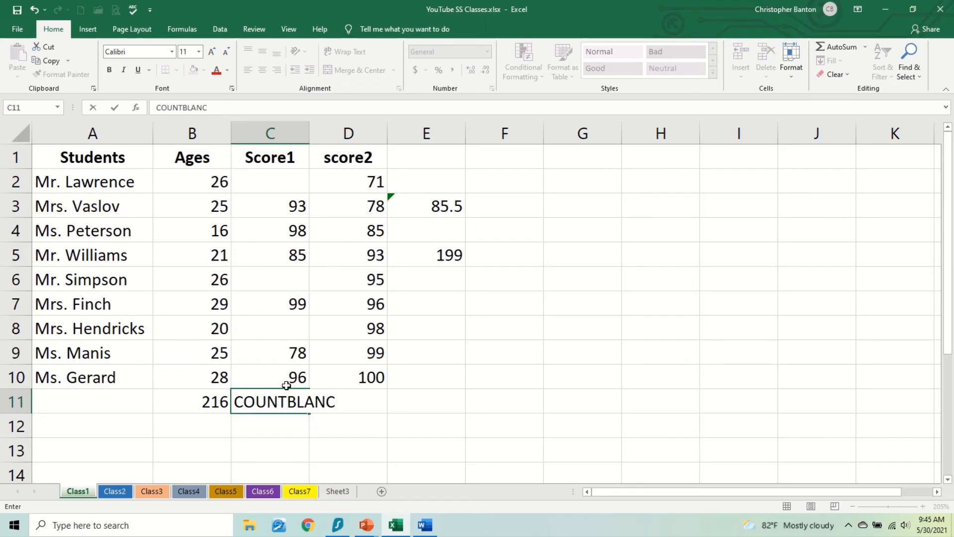
key(BackSpace)
text(K(X)
key(BackSpace)
text(C2:C)
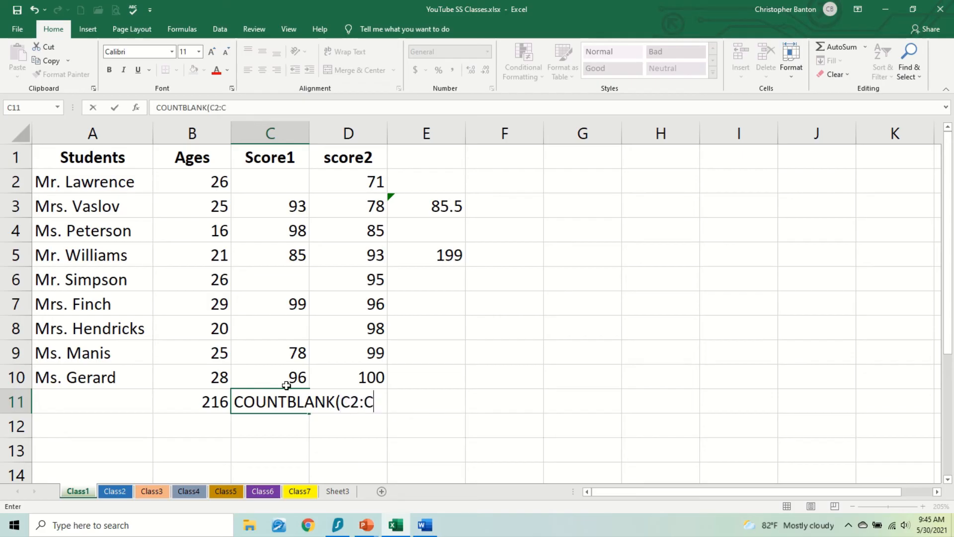
text(10))
key(Return)
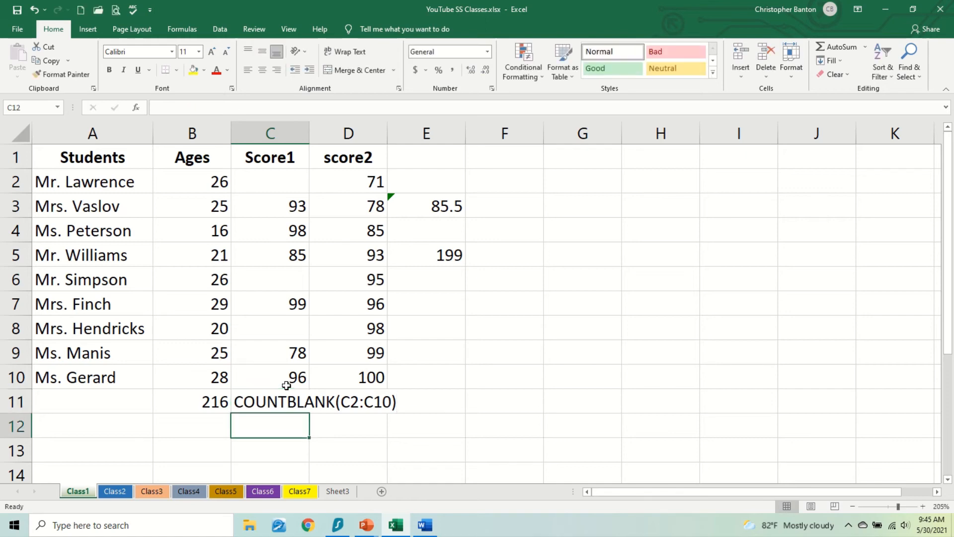
Add the missing equals sign in C11 to make it the formula =COUNTBLANK(C2:C10).
click(263, 403)
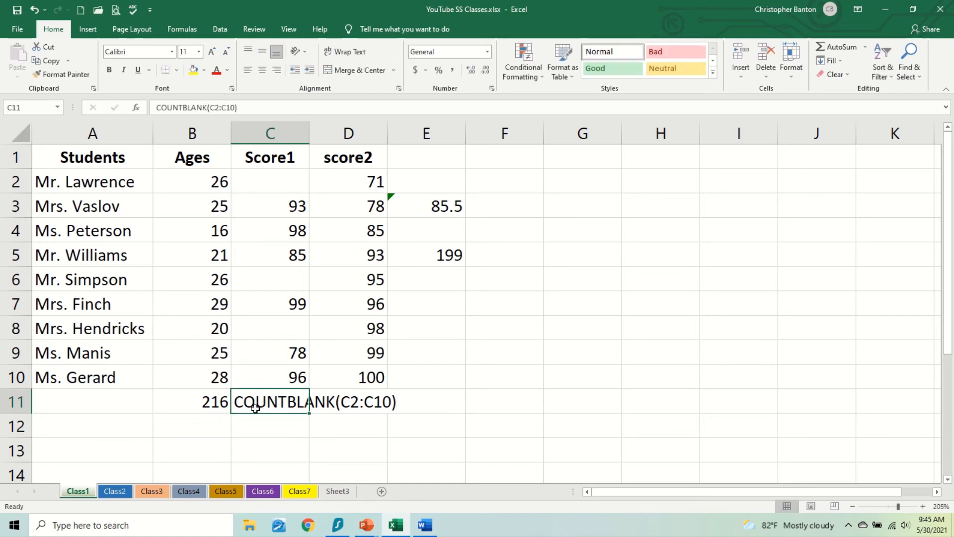
click(155, 108)
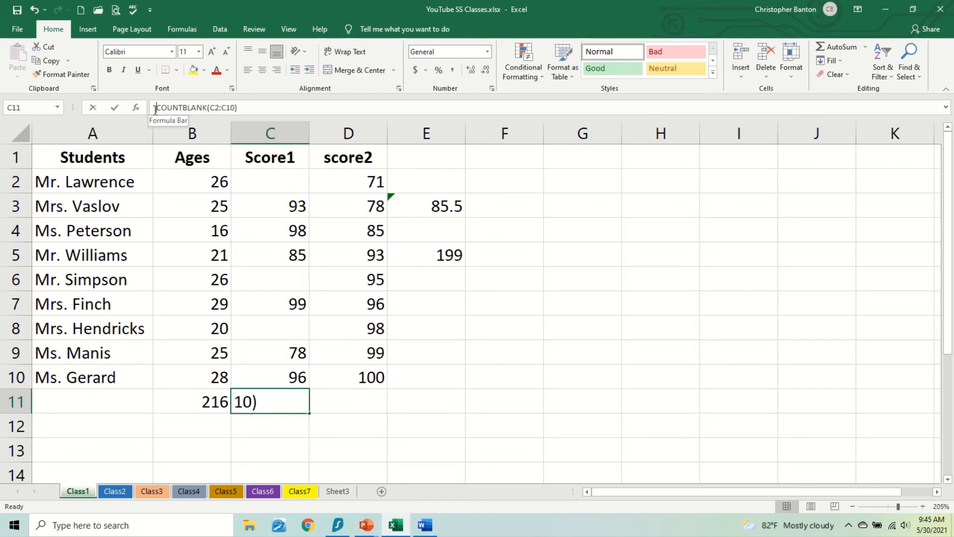
text(=)
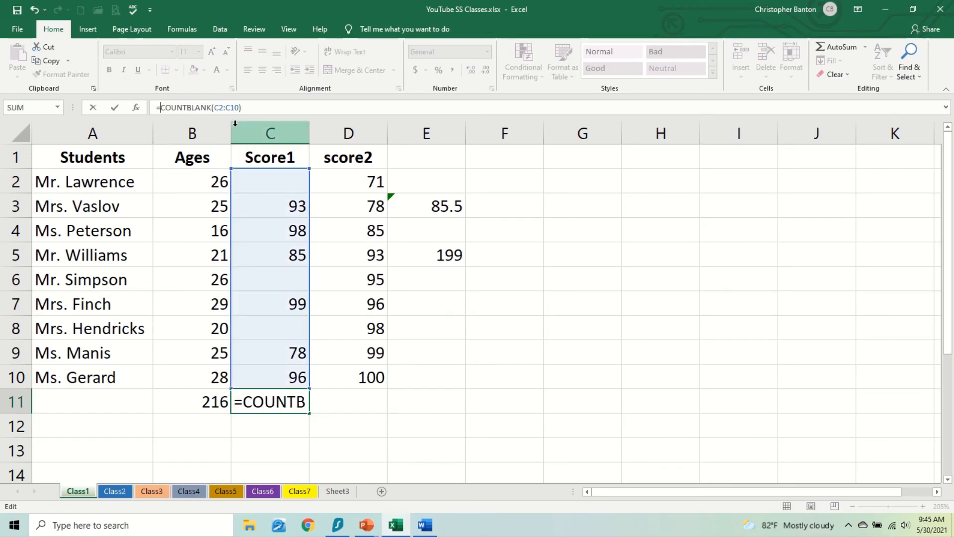
key(Return)
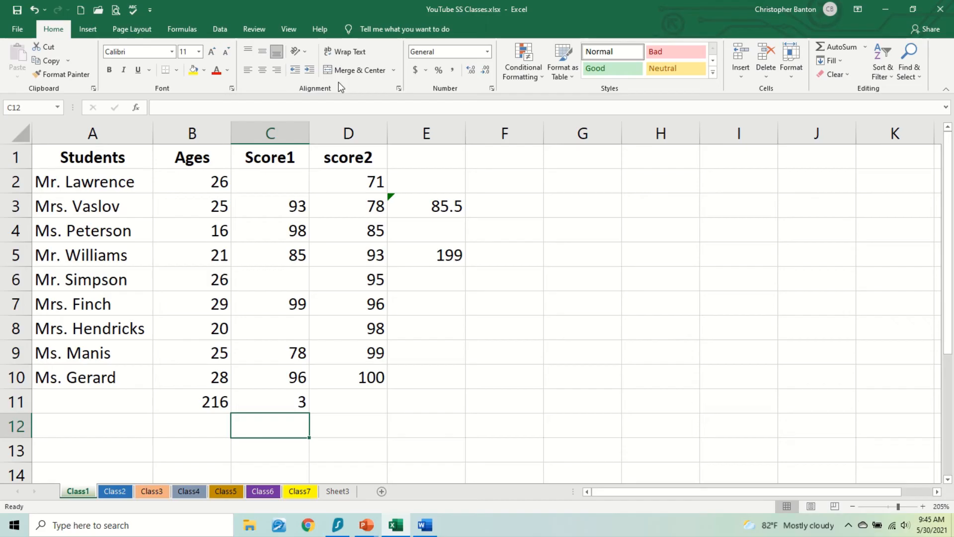
Check the blank Score1 cells C2, C6 and C8, and clear the score in C3 as well.
click(274, 176)
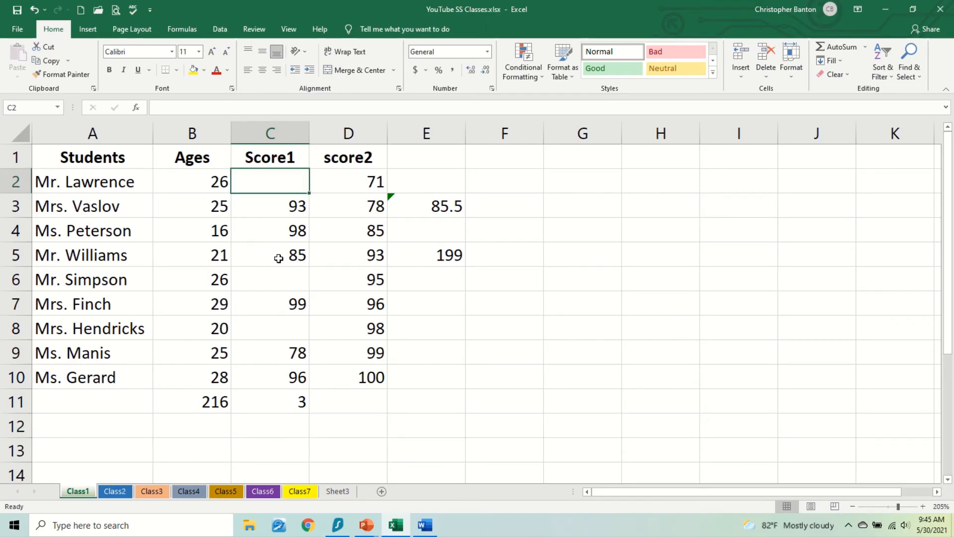
click(292, 284)
click(283, 330)
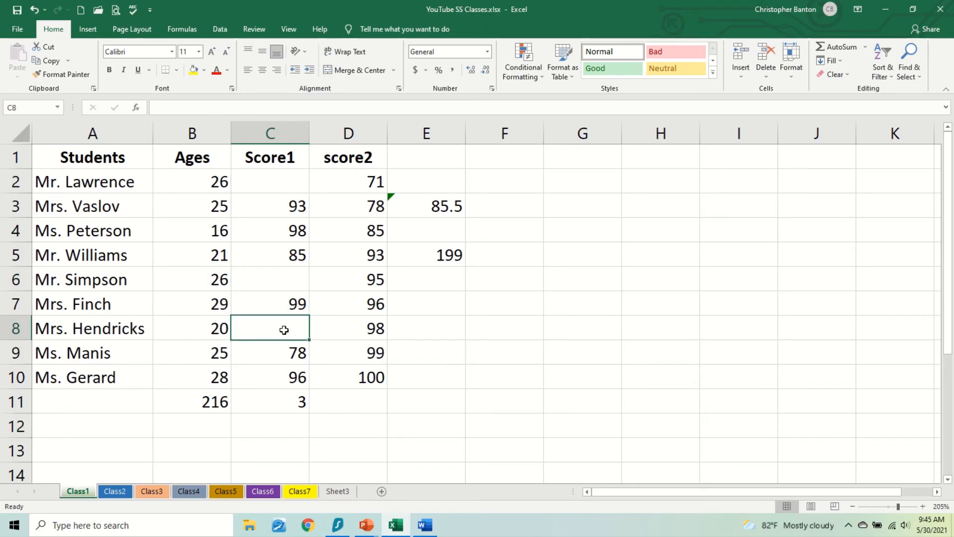
click(292, 206)
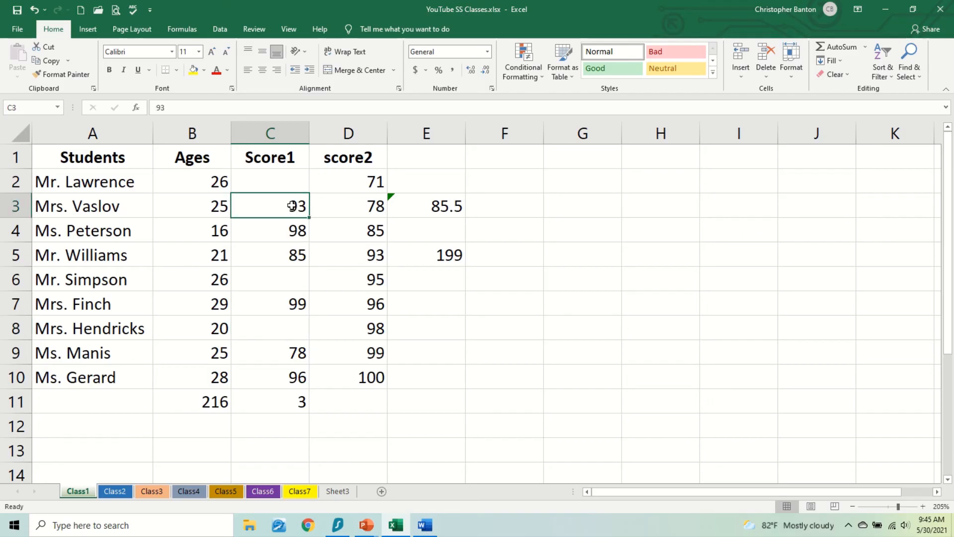
key(Delete)
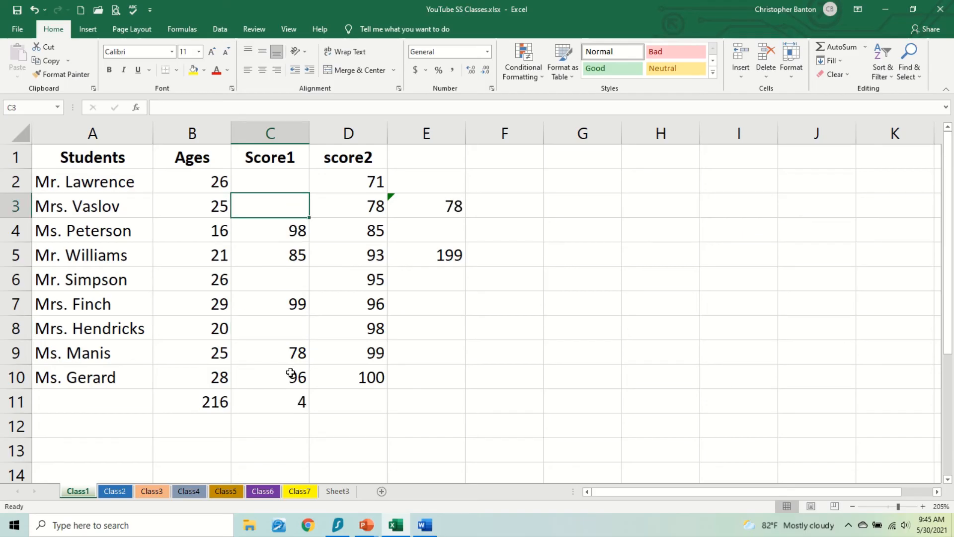
Inspect the average formula in E3, consult the Simple Functions outline in the Word plan document, and return to Excel.
click(438, 207)
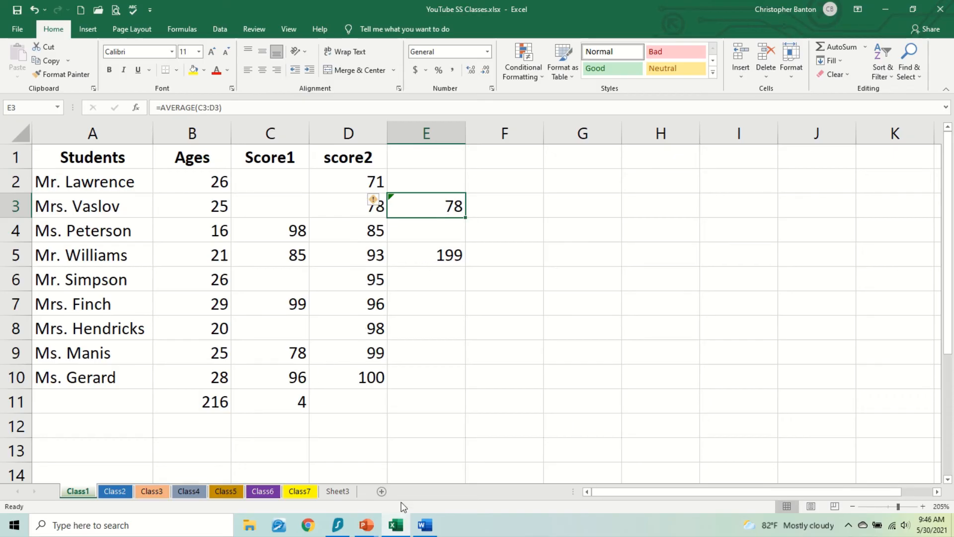
click(423, 527)
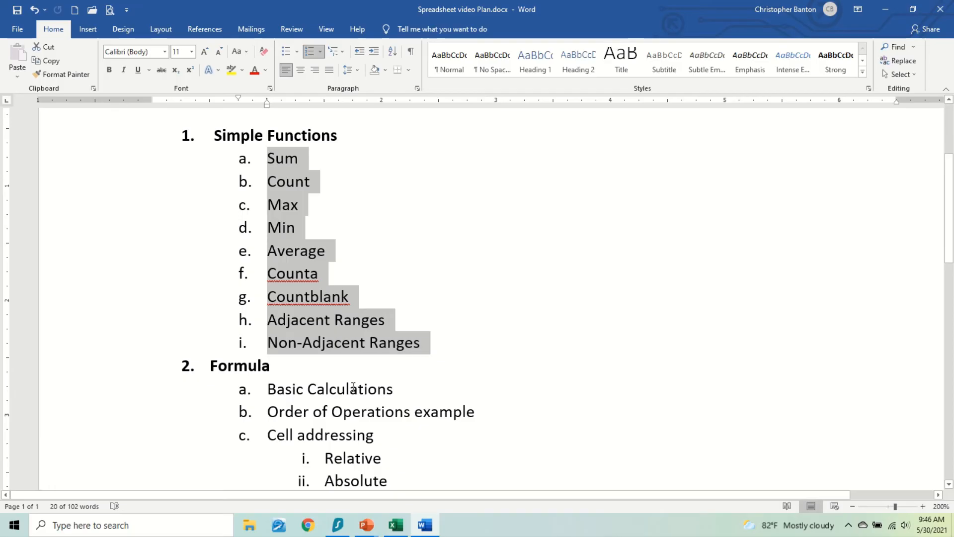
click(396, 522)
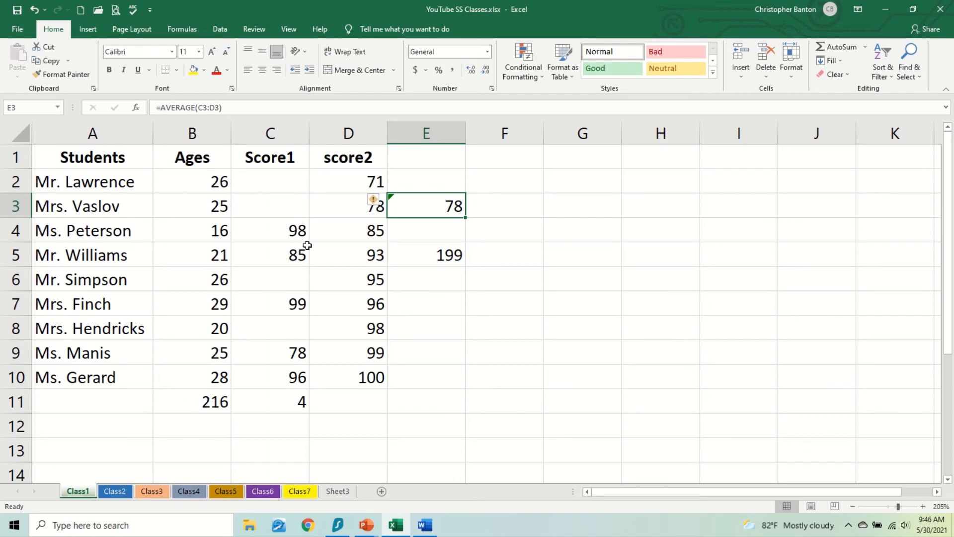
Undo the recent edits until all original Score1 values in C2:C10 are restored and C11 is empty.
key(ctrl+z)
key(ctrl+z)
key(ctrl+z)
key(ctrl+z)
key(ctrl+z)
key(ctrl+z)
key(ctrl+z)
key(ctrl+z)
key(ctrl+z)
key(ctrl+z)
key(ctrl+z)
key(ctrl+z)
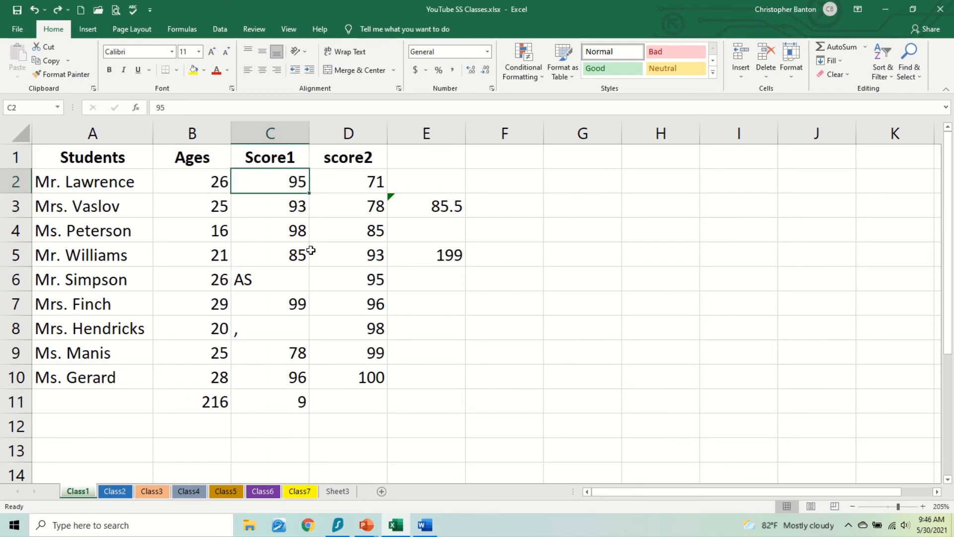
key(ctrl+z)
key(ctrl+z)
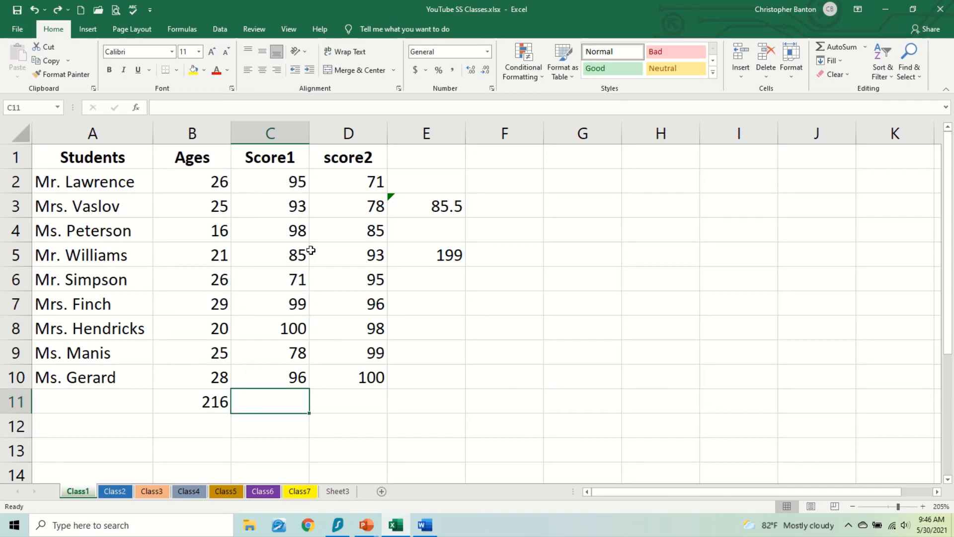
Clear the leftover formulas from E3:E5 and the age total from B11.
drag(415, 214, 425, 258)
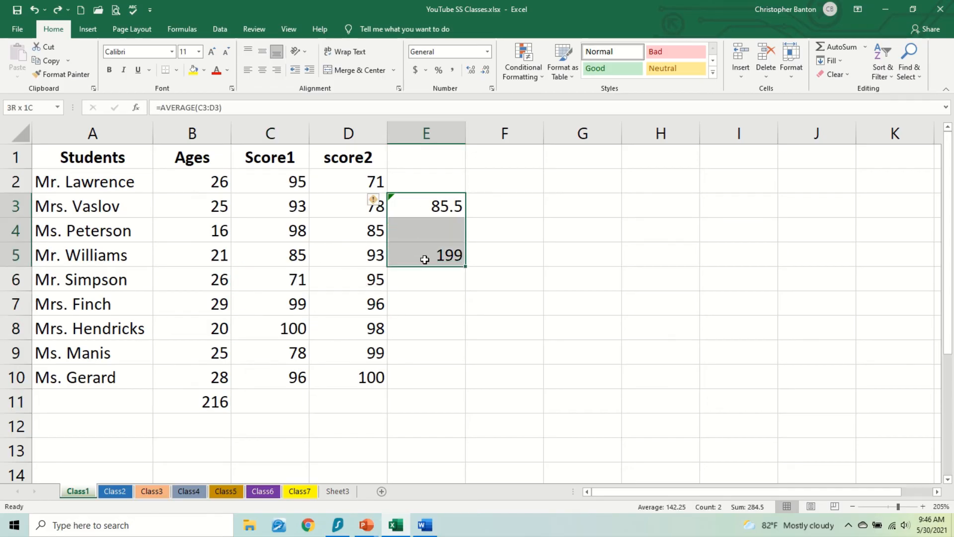
key(Home)
click(447, 206)
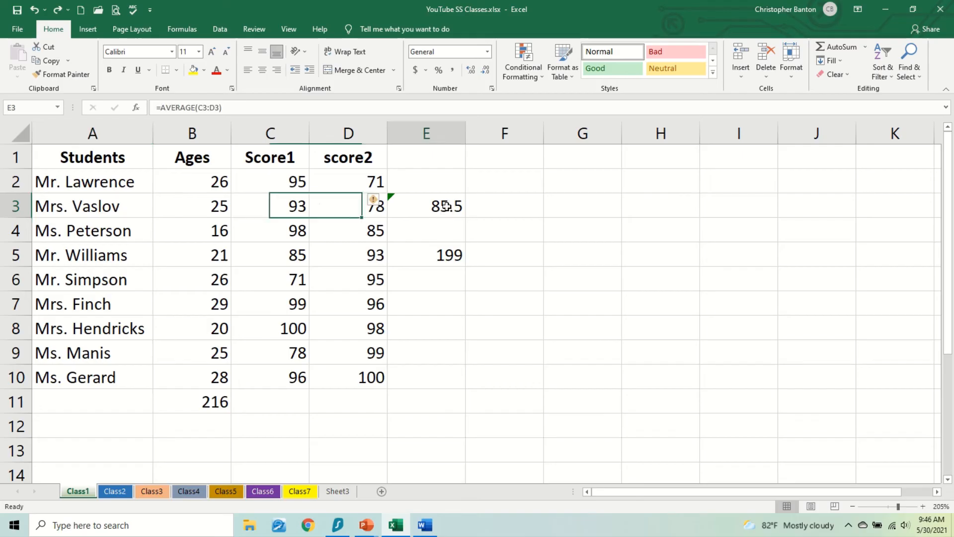
drag(447, 206, 454, 270)
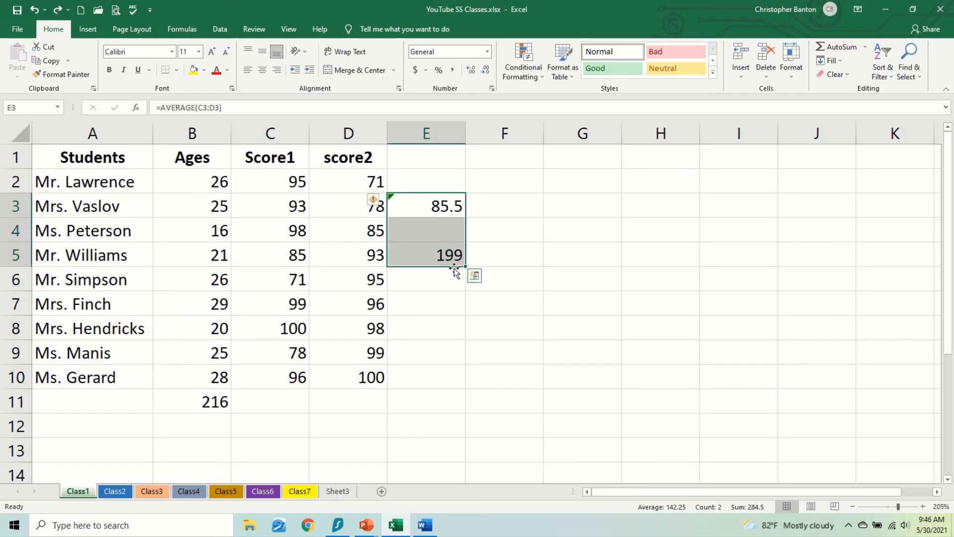
key(Delete)
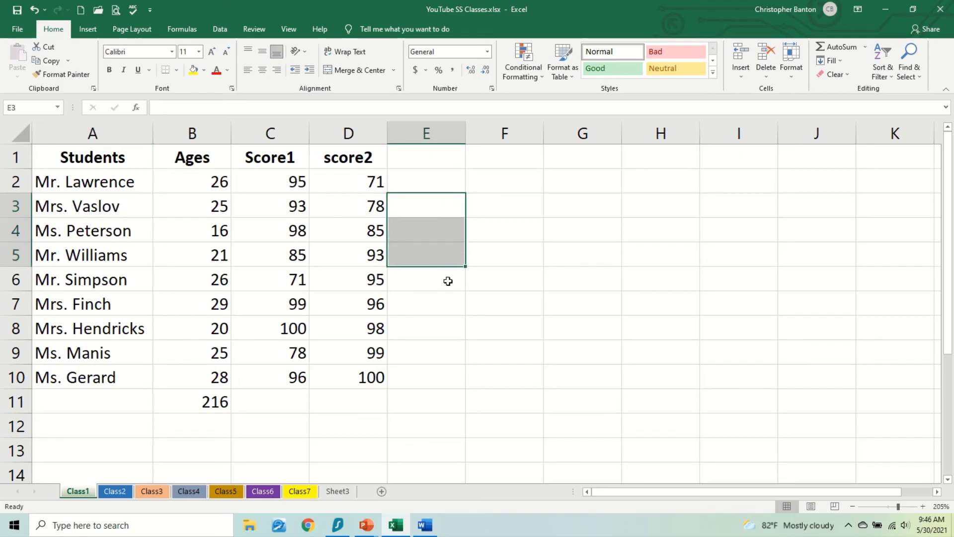
click(210, 403)
key(Delete)
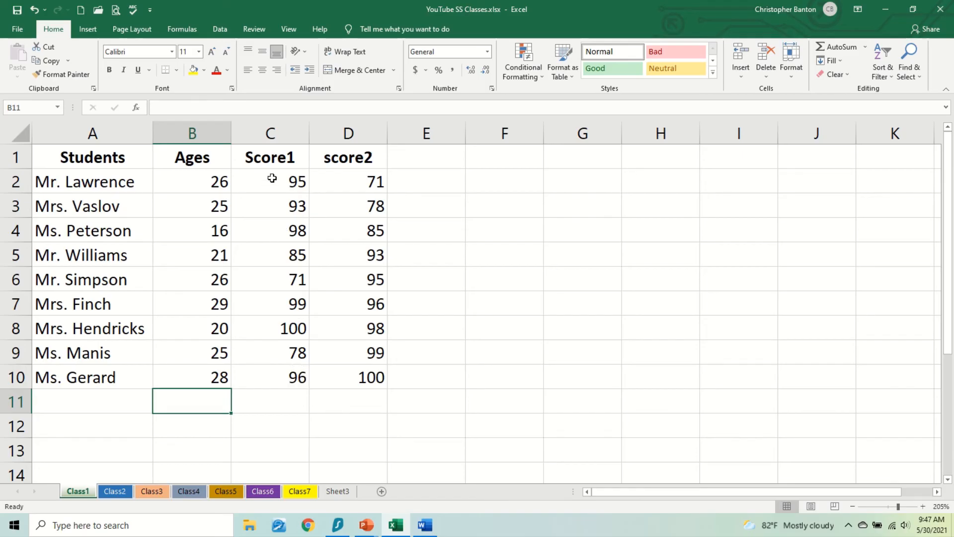
Enter =AVERAGE(C2:D10) in C12 to average both score columns together.
drag(271, 181, 346, 389)
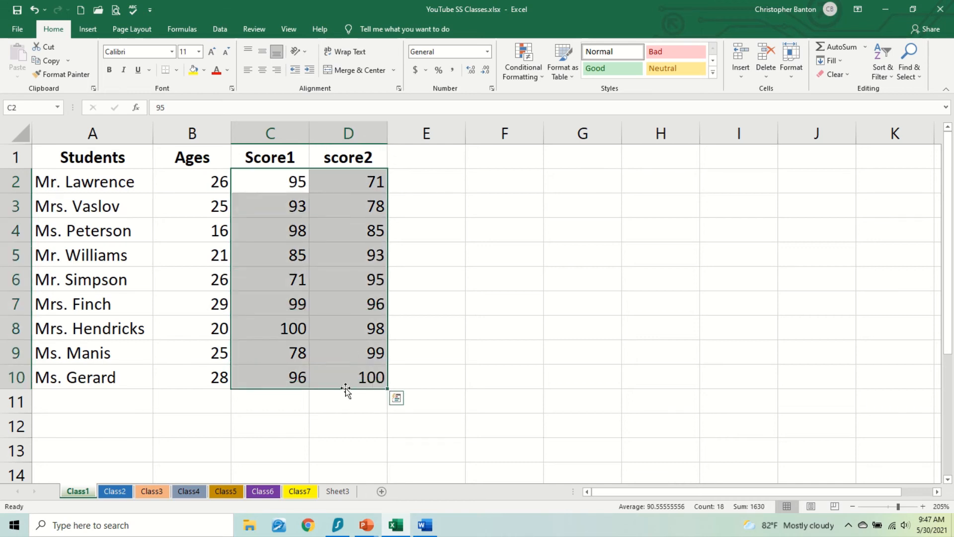
click(283, 431)
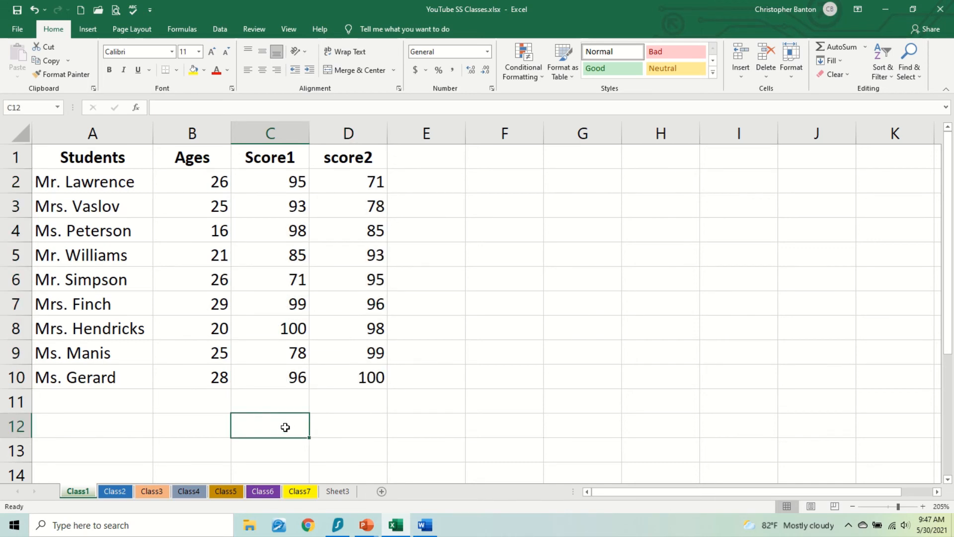
text(=AVERAGE)
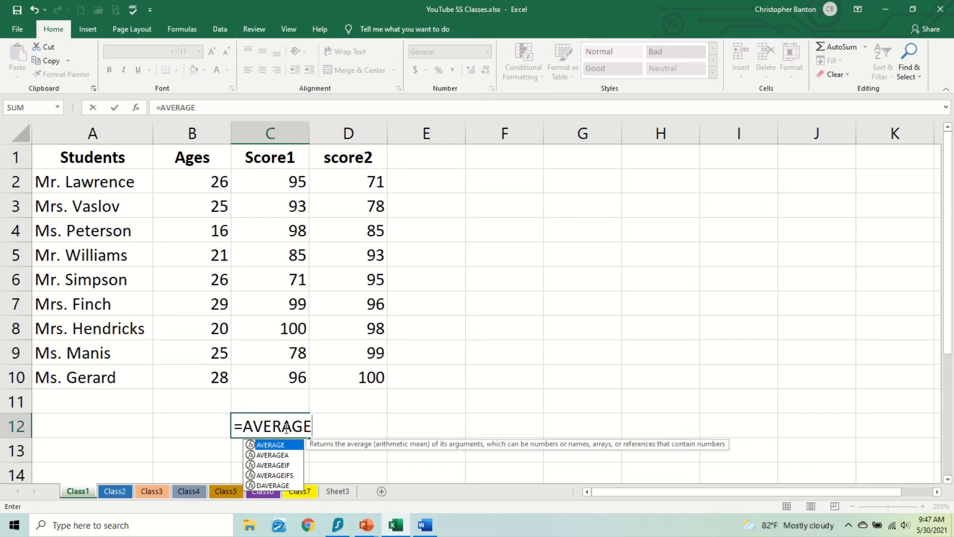
text((C)
key(BackSpace)
text((C)
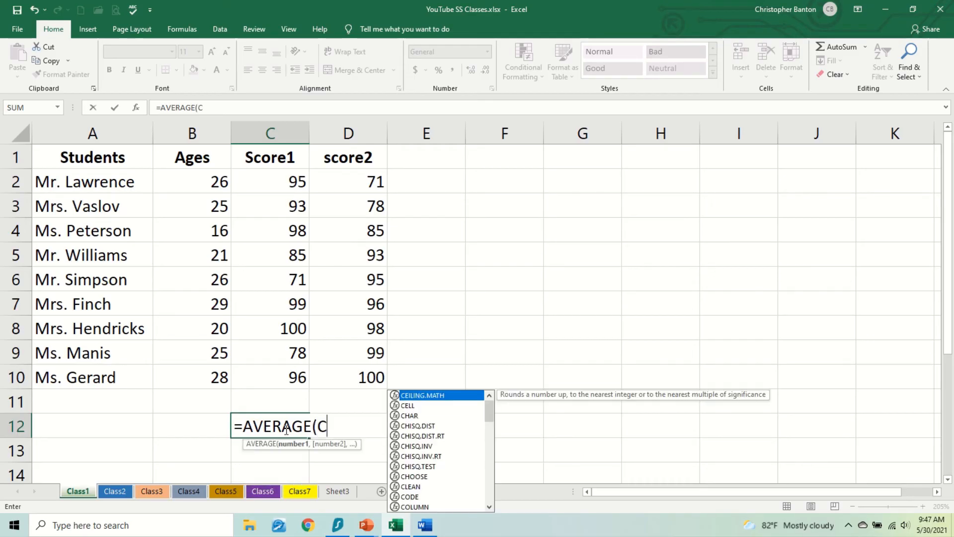
text(2:)
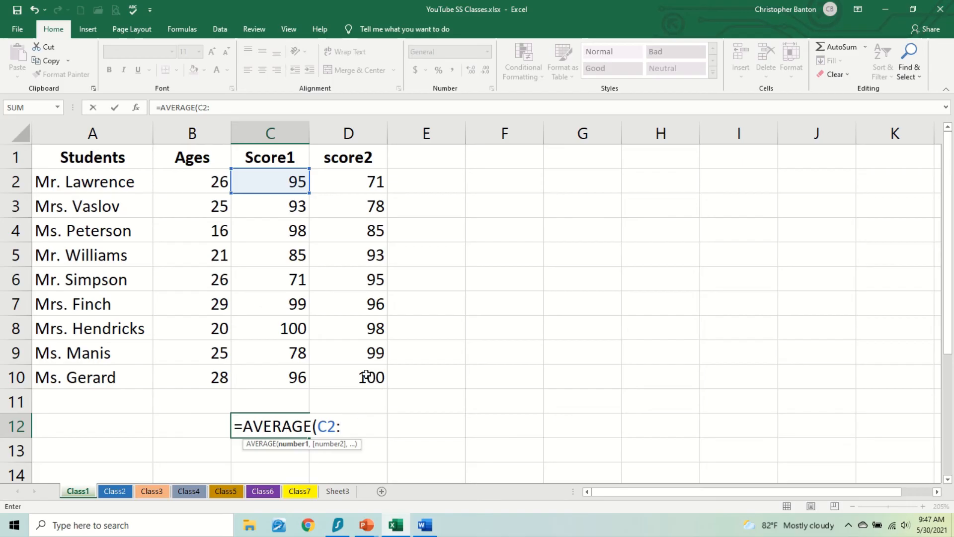
text(D)
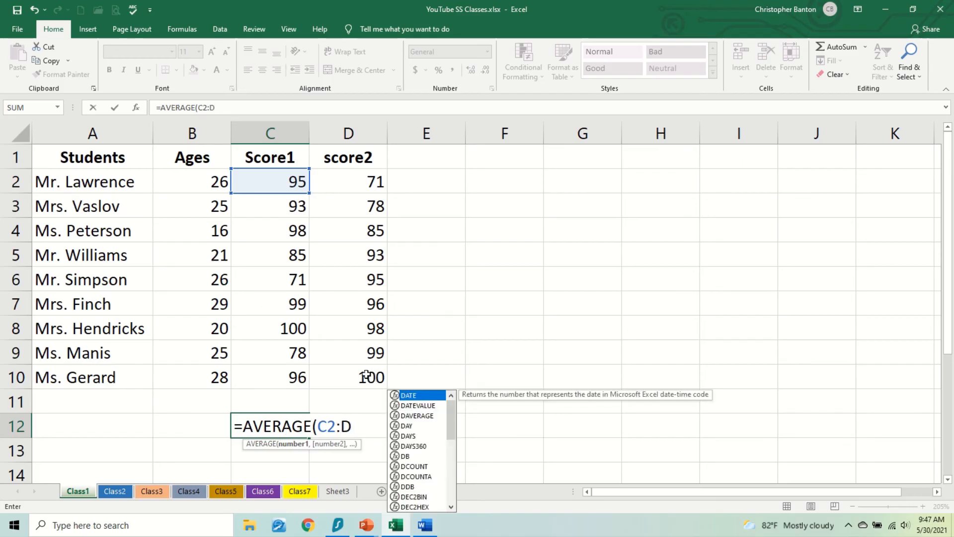
text(10)
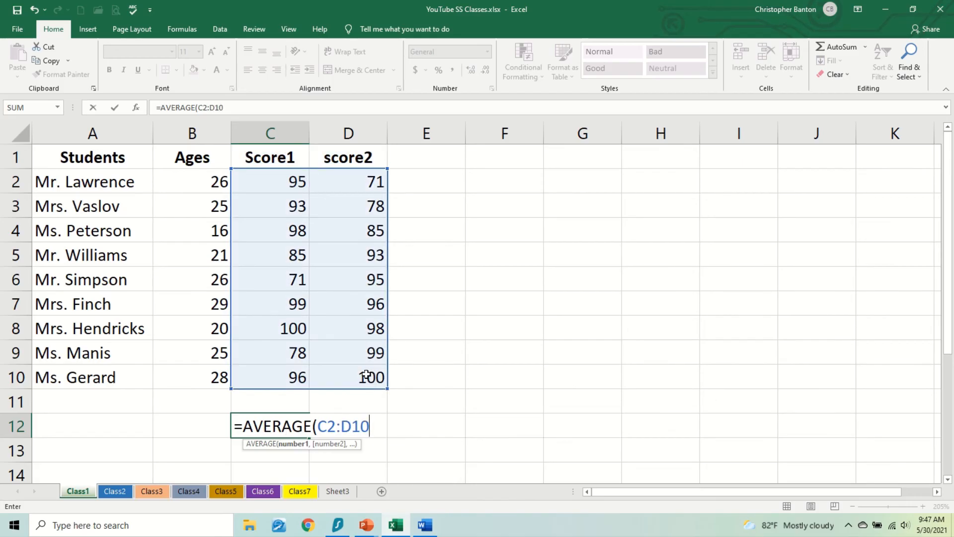
text())
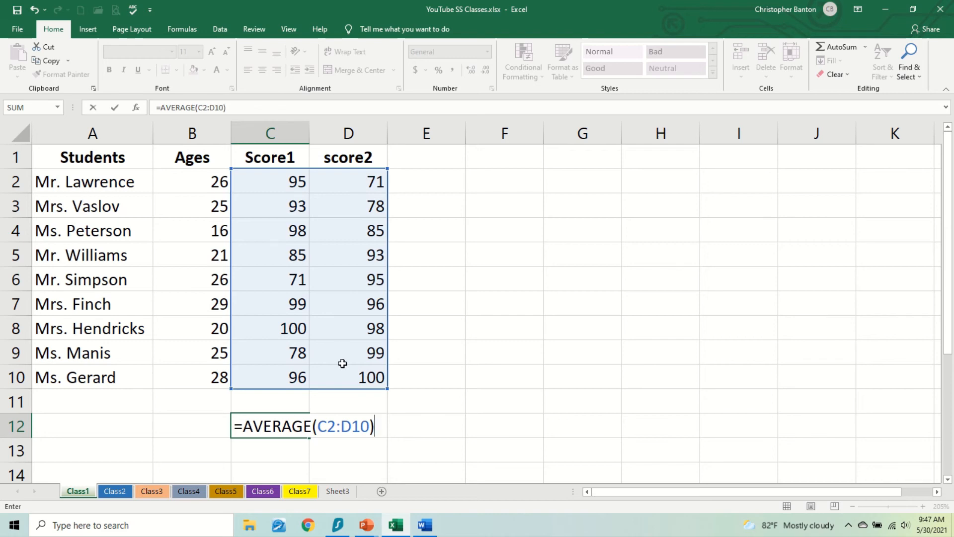
key(Return)
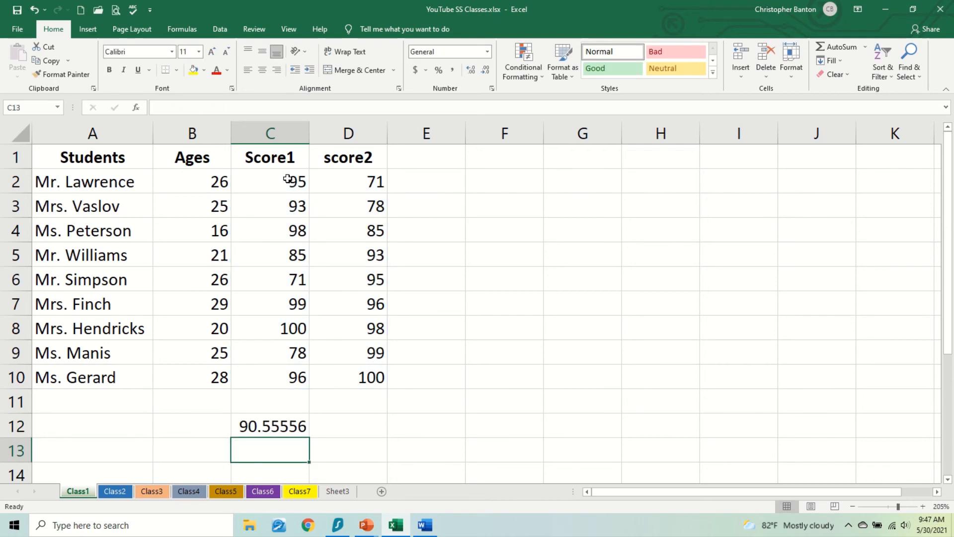
Change the C12 formula to =AVERAGE(C2:C10), and undo the formula entries so that C12 is empty.
drag(292, 180, 354, 381)
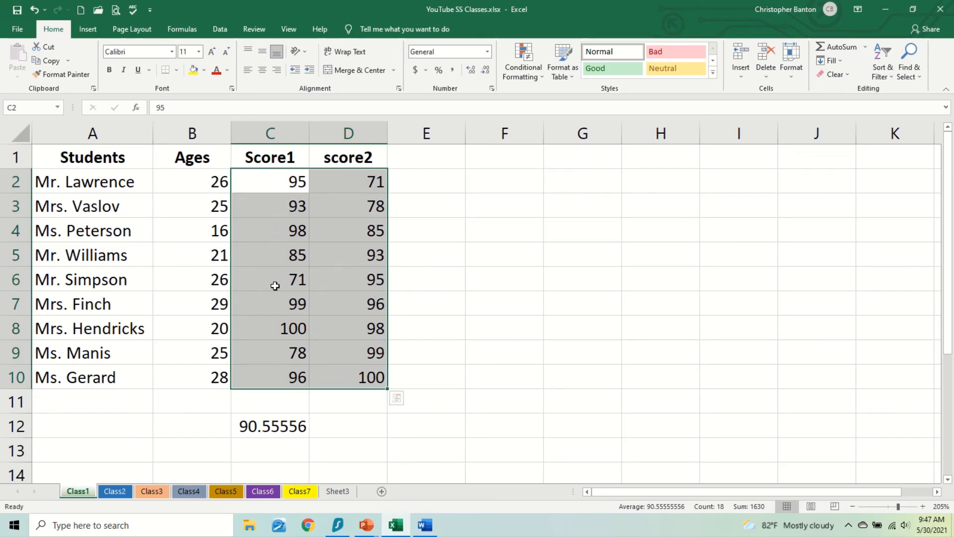
click(282, 425)
double_click(282, 425)
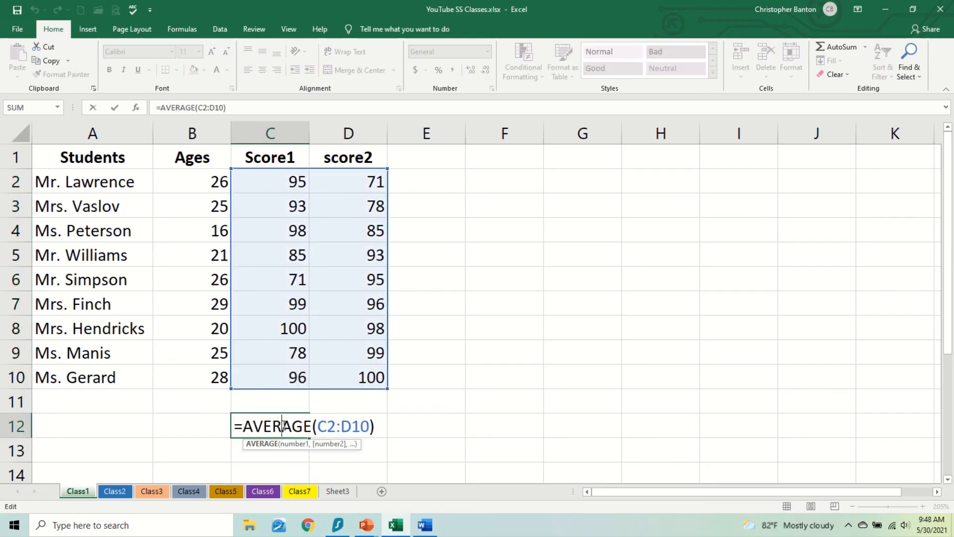
click(353, 430)
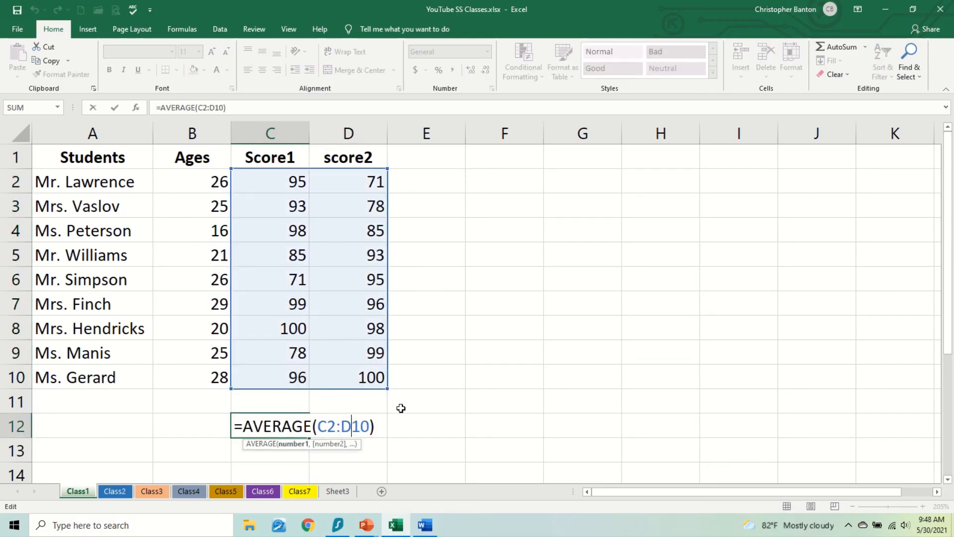
key(BackSpace)
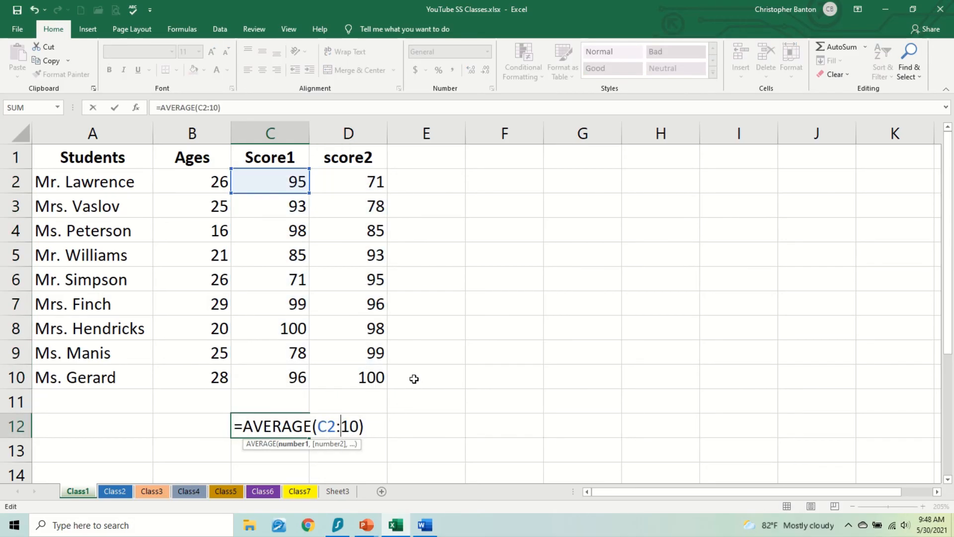
text(C)
key(Return)
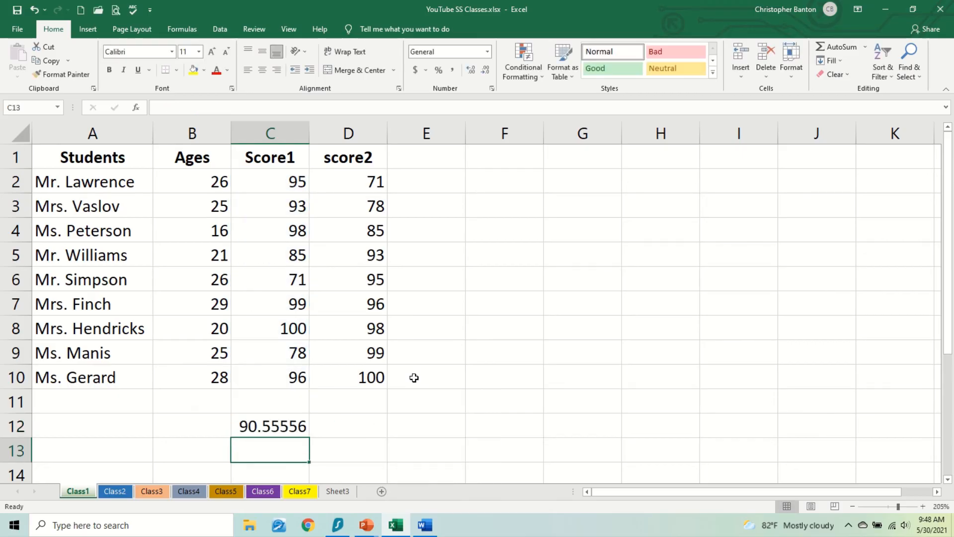
click(294, 423)
key(ctrl+z)
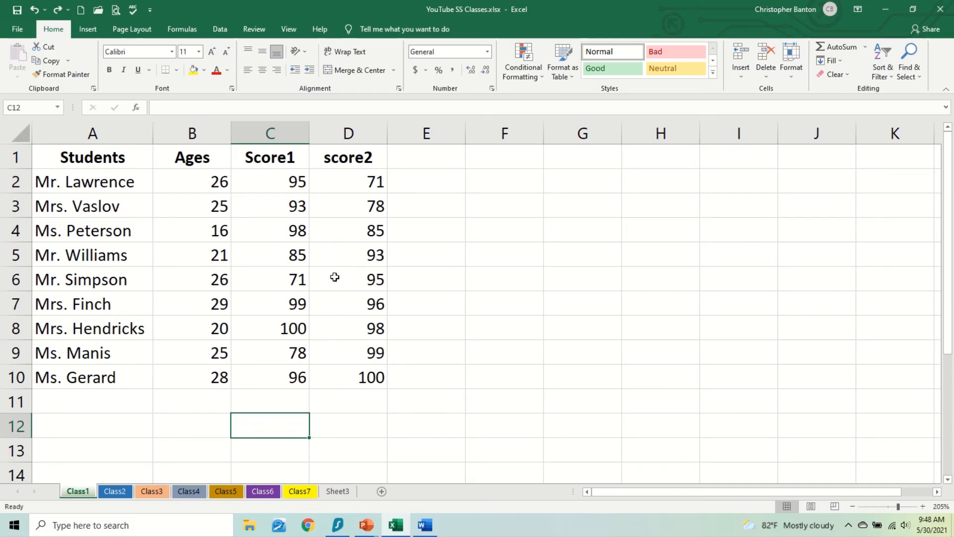
Set the score2 value in D3 to 97.
click(368, 210)
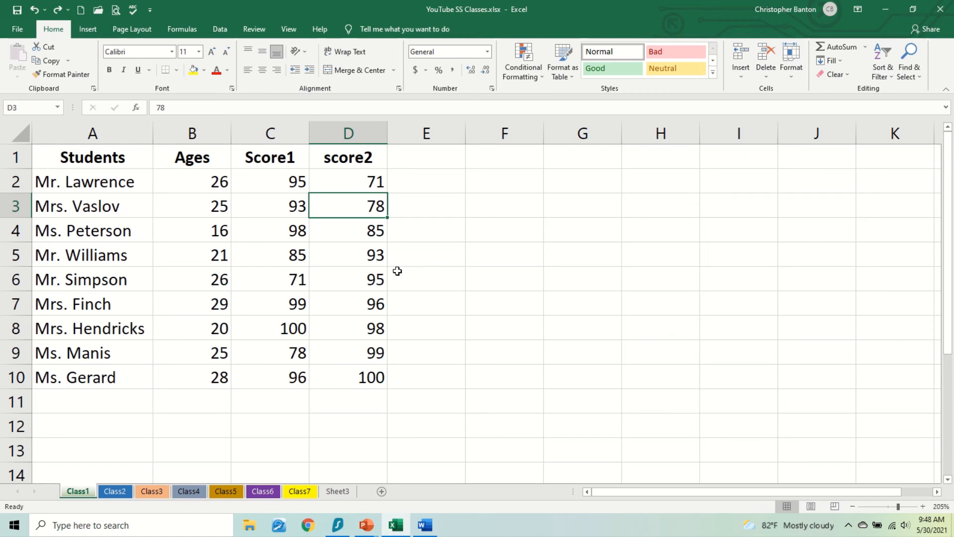
text(97)
key(Return)
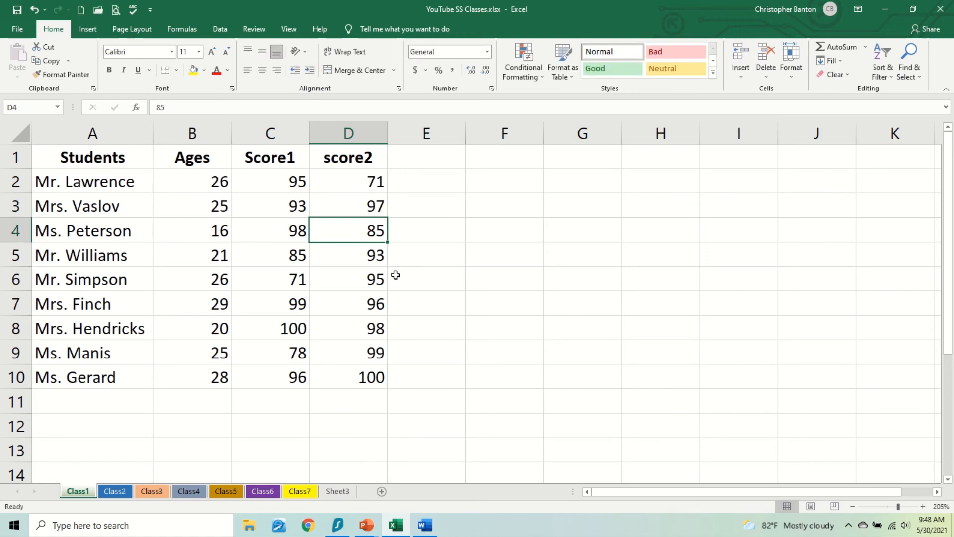
Enter =AVERAGE(C2:C10) in C11 to average the Score1 column.
click(302, 397)
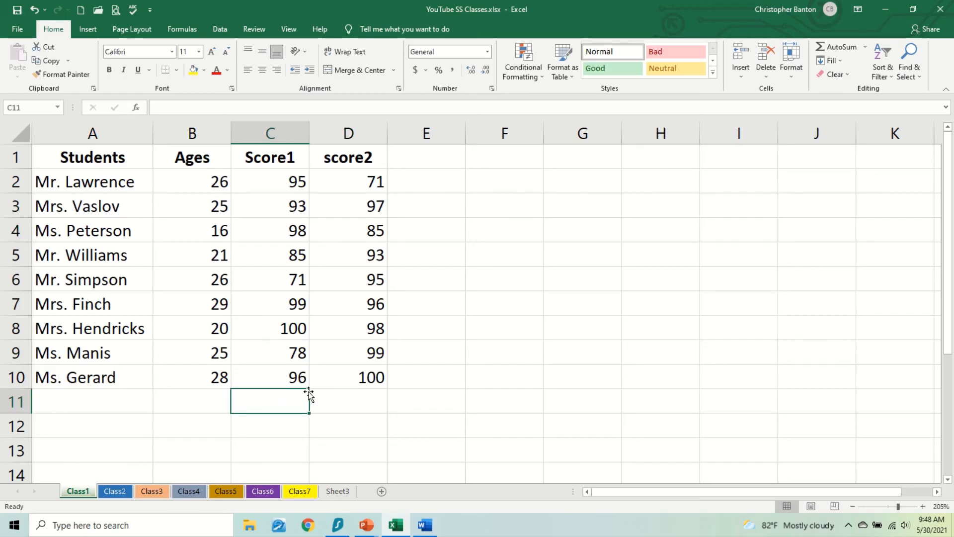
text(=)
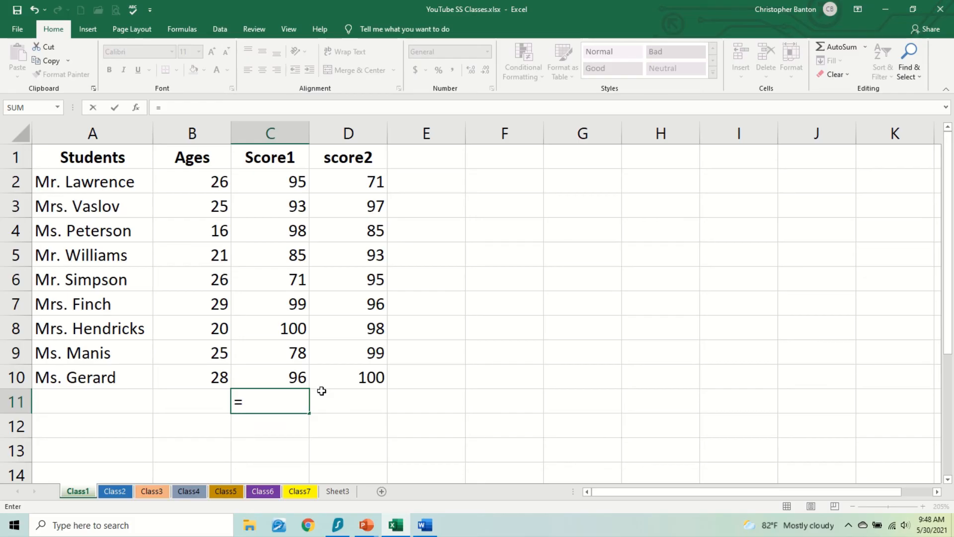
text(AVEAR)
key(BackSpace)
key(BackSpace)
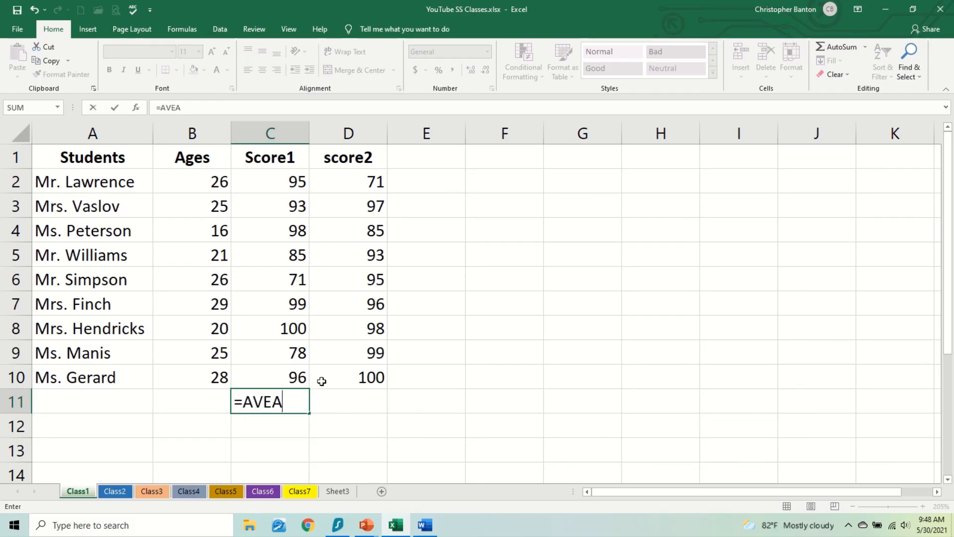
text(RAGE()
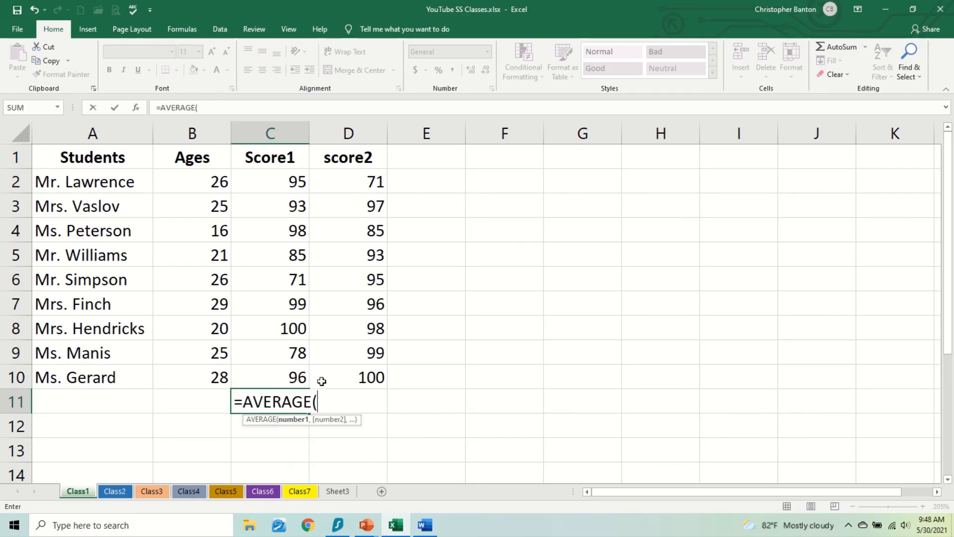
text(C2:)
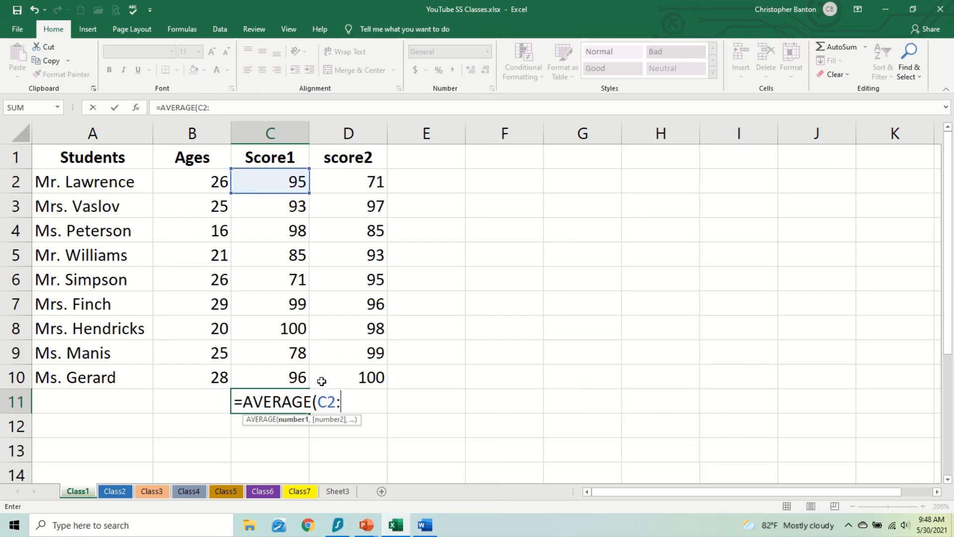
text(C9)
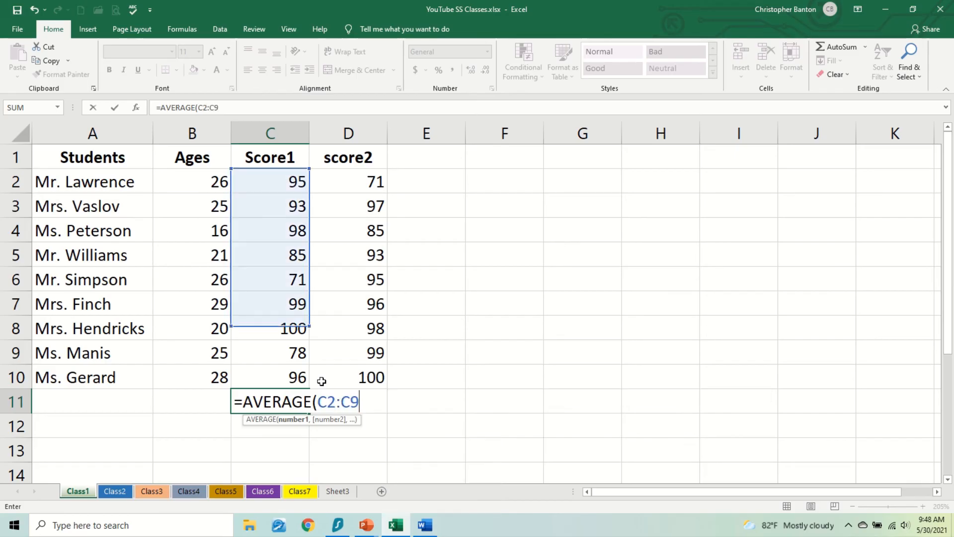
key(BackSpace)
text(10)
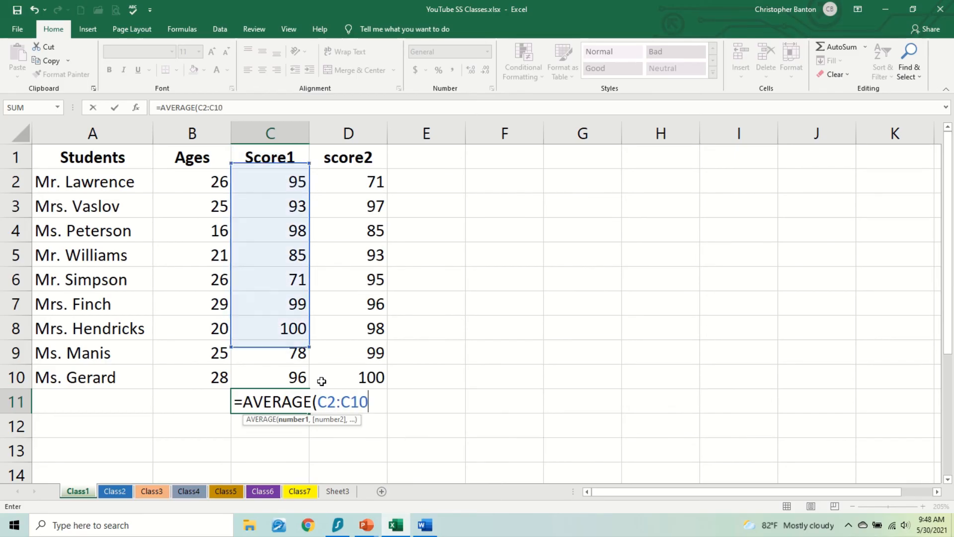
text())
key(Return)
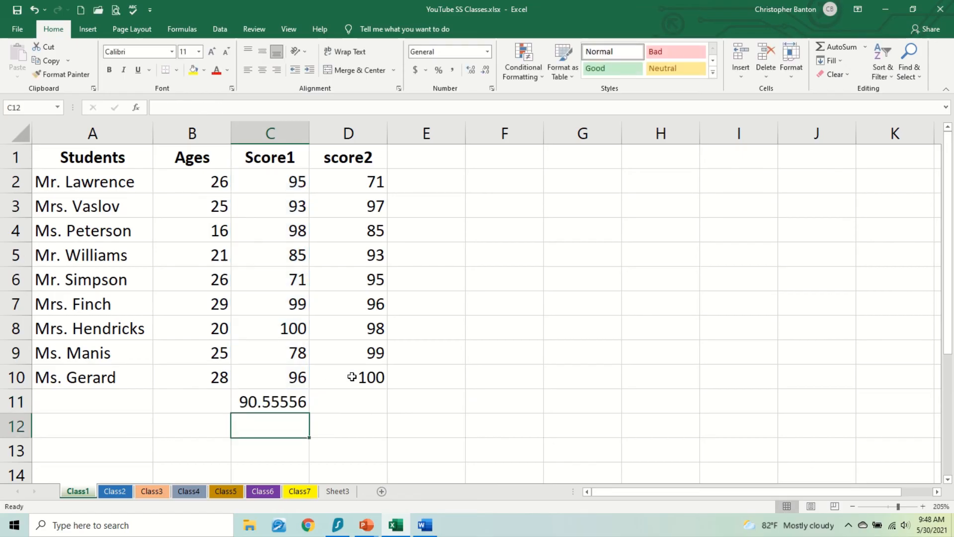
Fill the average formula from C11 across to D11, and select D11 to check its formula.
click(292, 396)
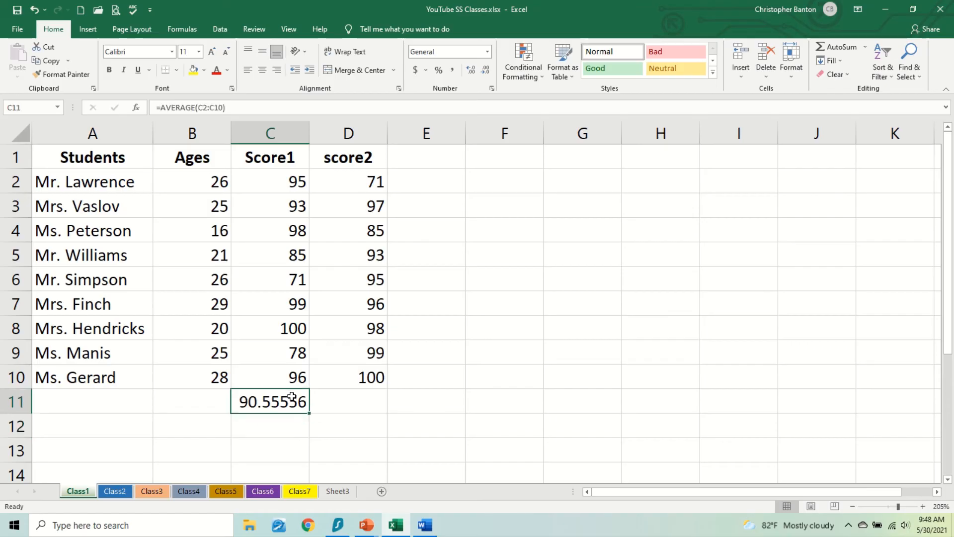
drag(311, 413, 370, 414)
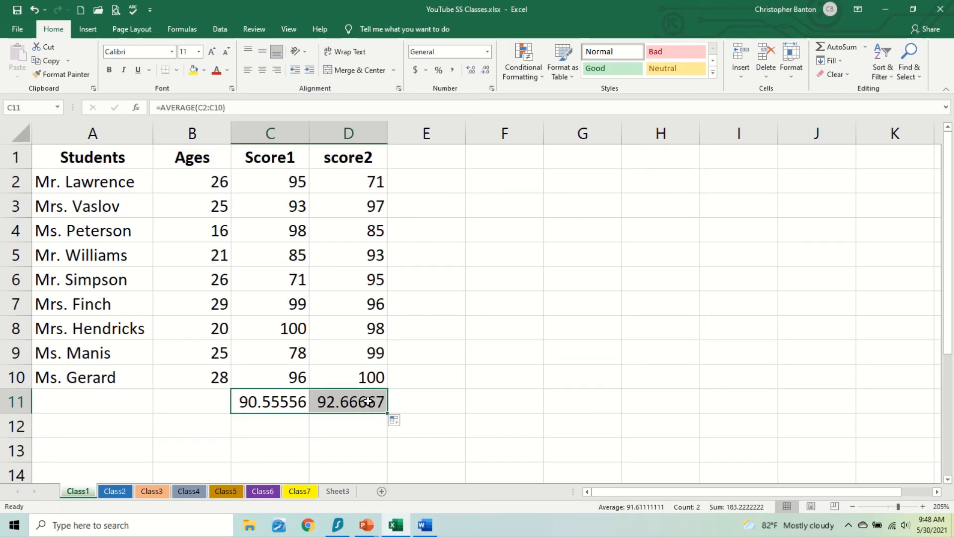
click(368, 401)
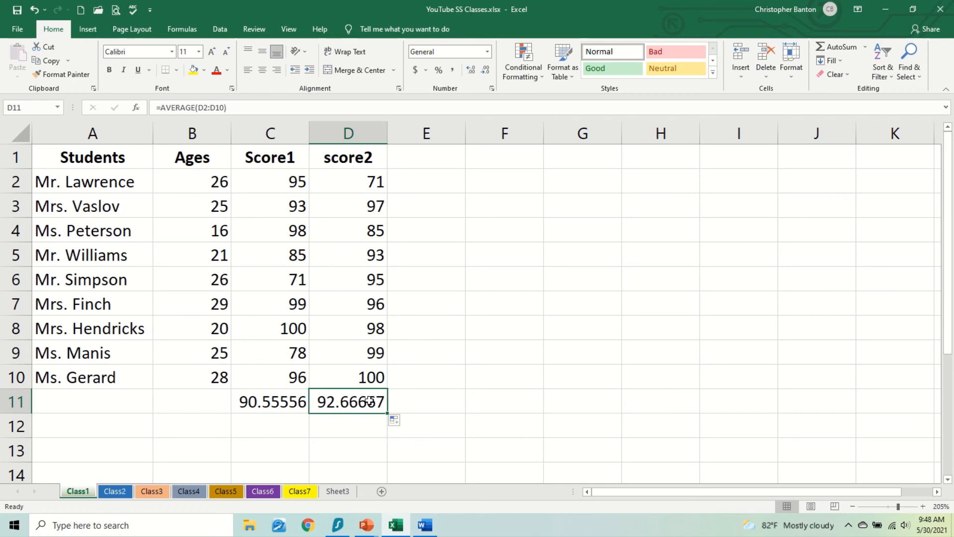
Open the average formulas in D11 and C11 in turn to compare the cell ranges they reference.
double_click(337, 404)
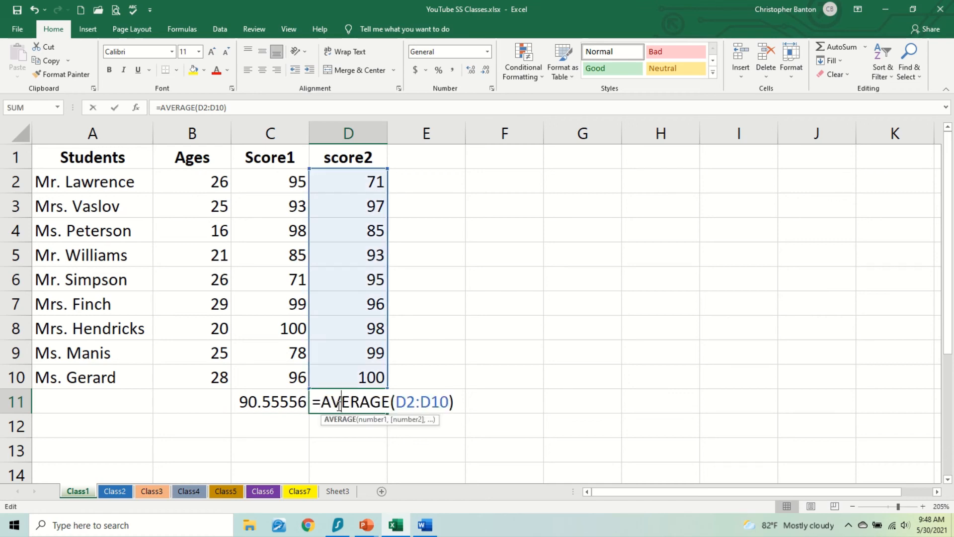
key(Return)
click(296, 402)
double_click(293, 405)
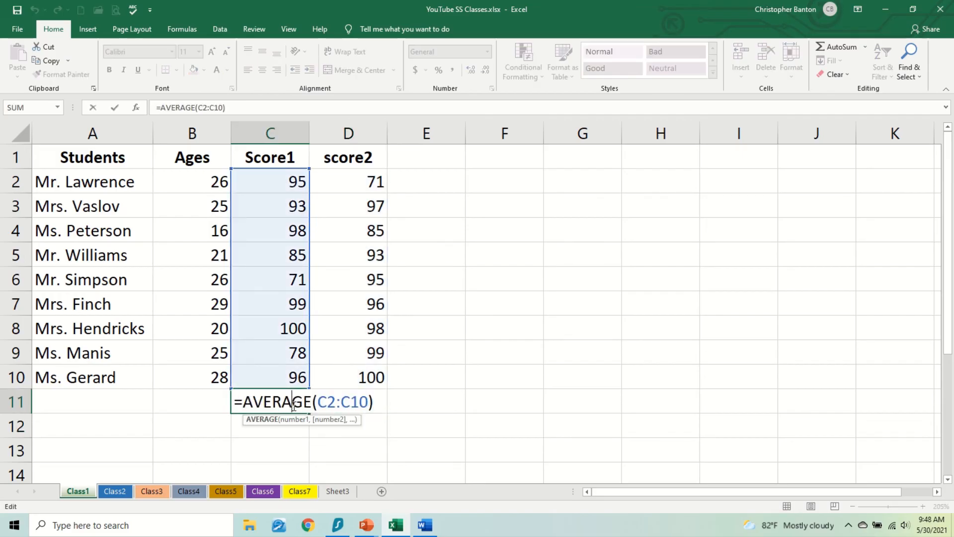
key(Return)
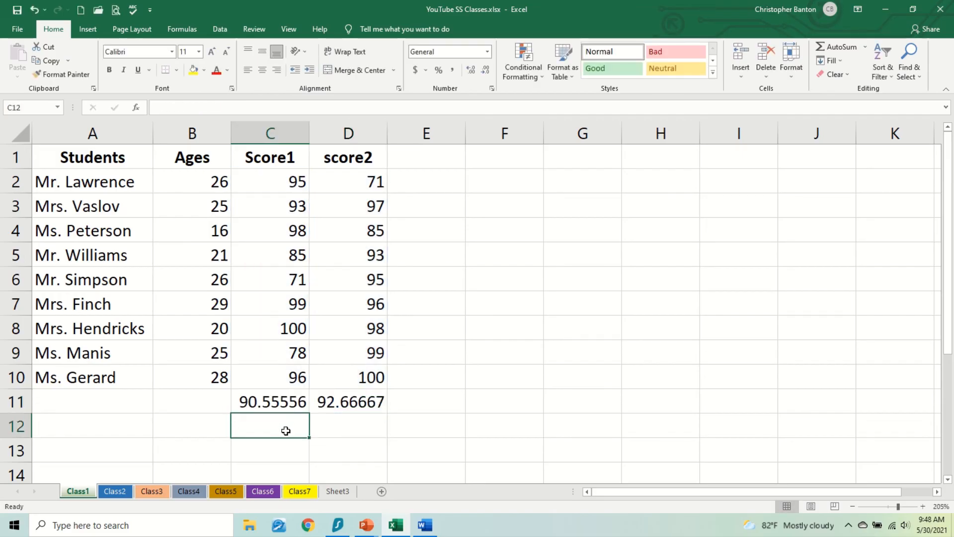
Enter =AVERAGE(C2:D10) in C13 to average both score columns together.
click(283, 450)
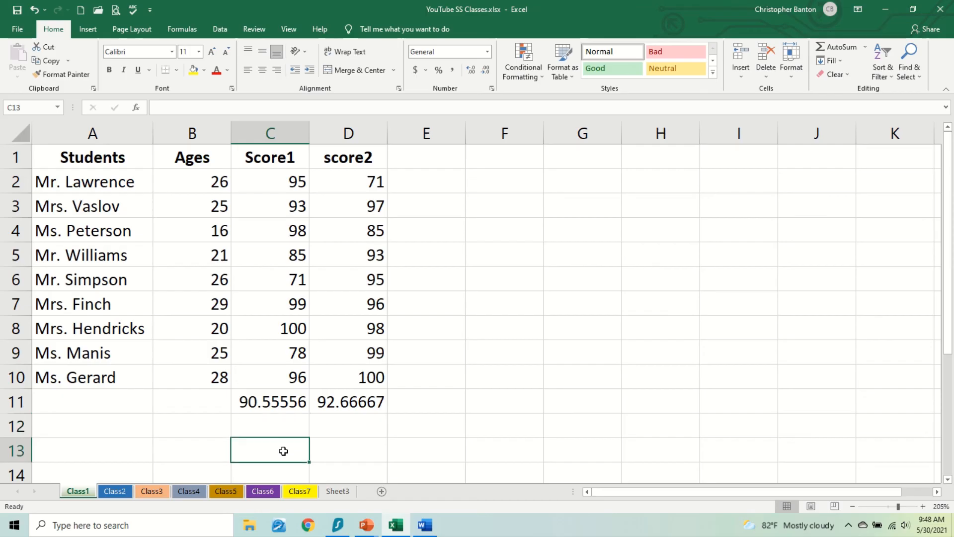
text(=AVERAGFE)
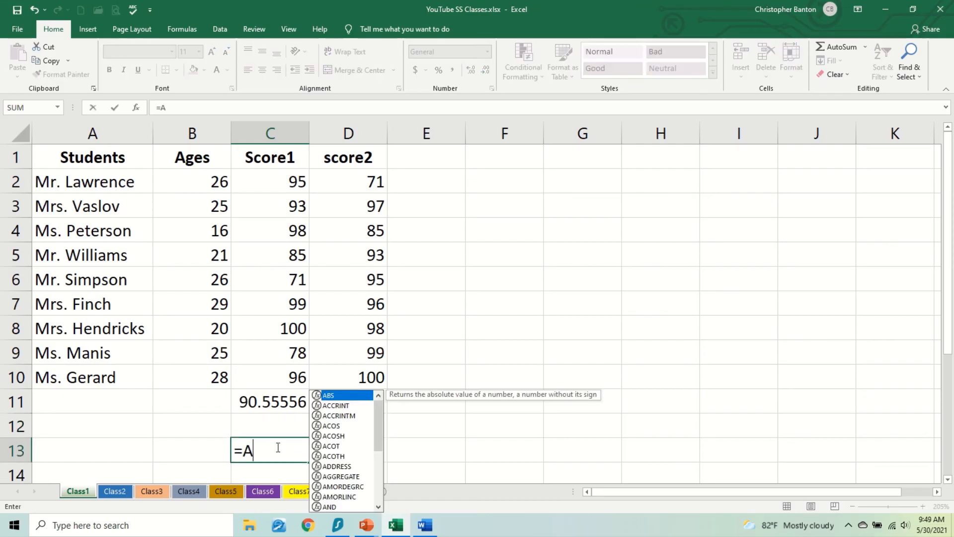
key(BackSpace)
key(BackSpace)
text(E)
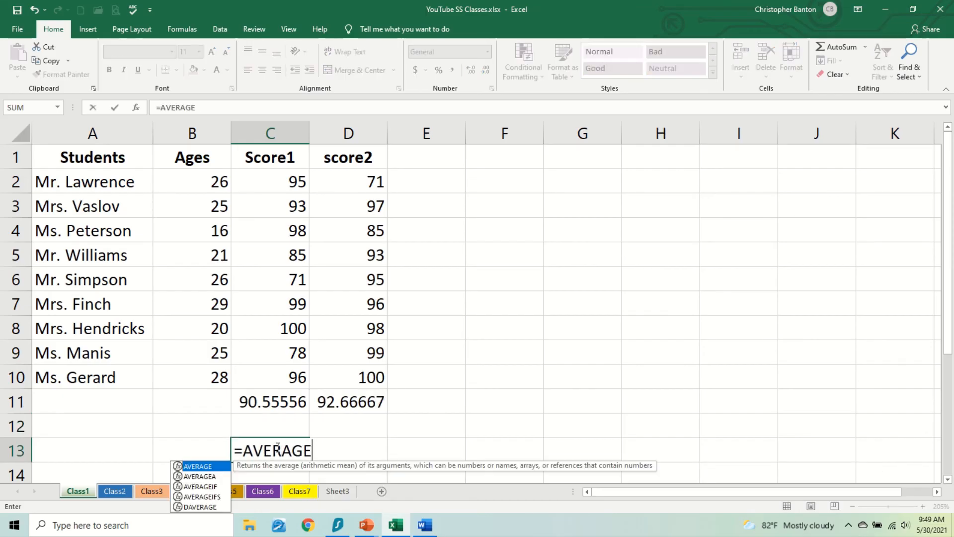
text((C)
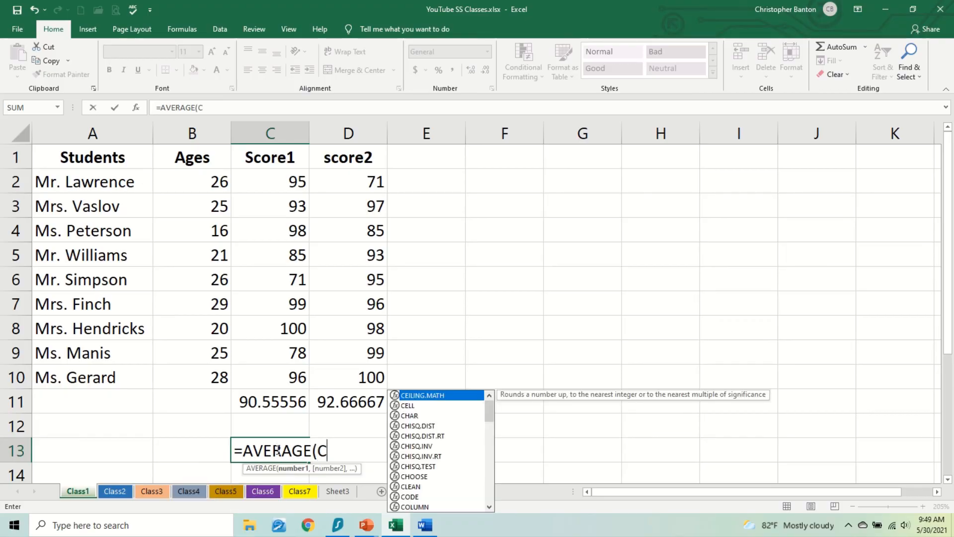
text(2:D)
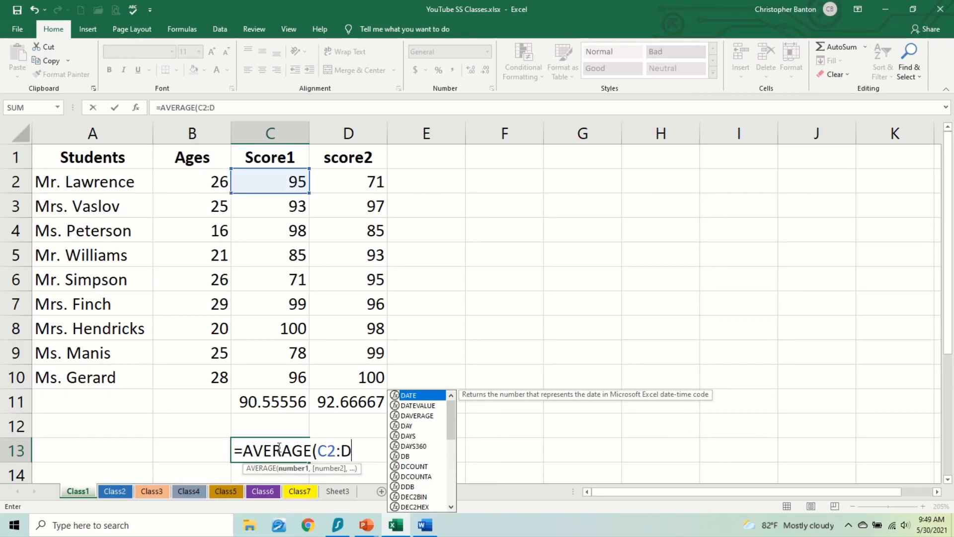
text(10)
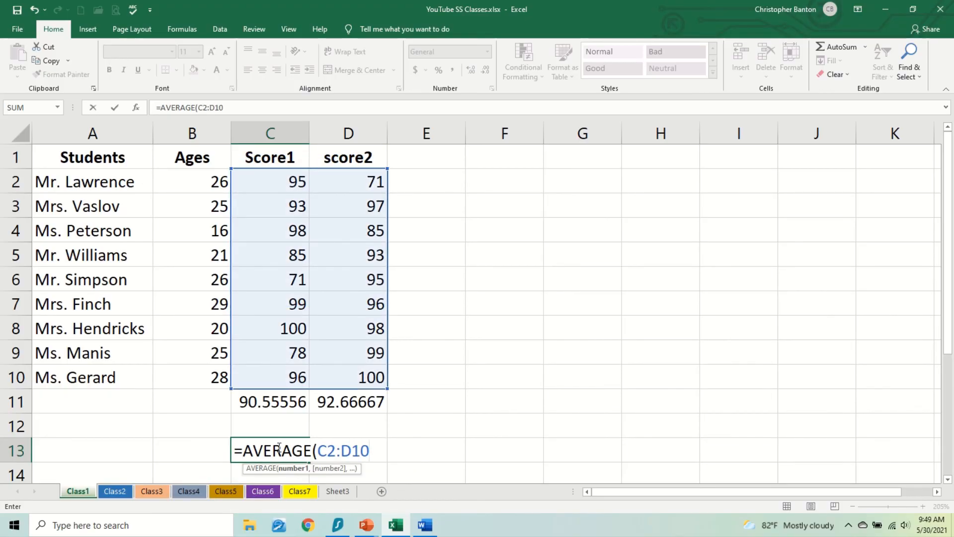
text())
key(Return)
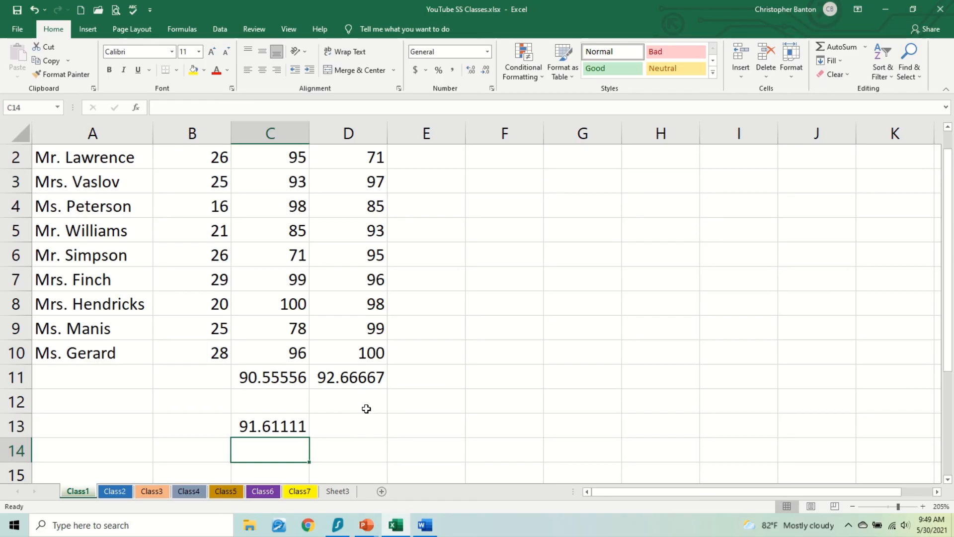
Select the score cells C2:D10 to review the adjacent range used by the combined average.
scroll(366, 408, up, 1)
drag(293, 181, 331, 374)
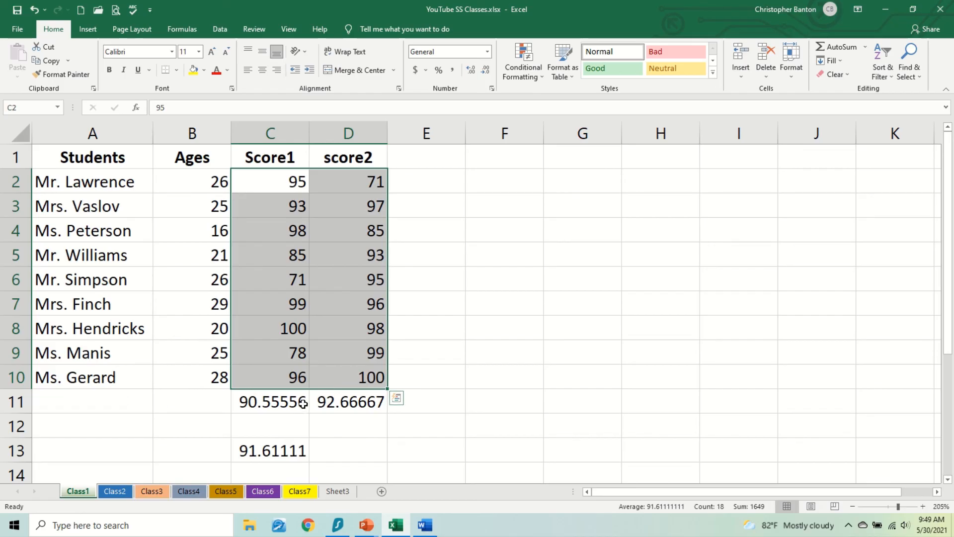
key(ctrl+q)
Clear the average formulas from C11:D13 below the score columns.
click(248, 404)
drag(247, 405, 343, 447)
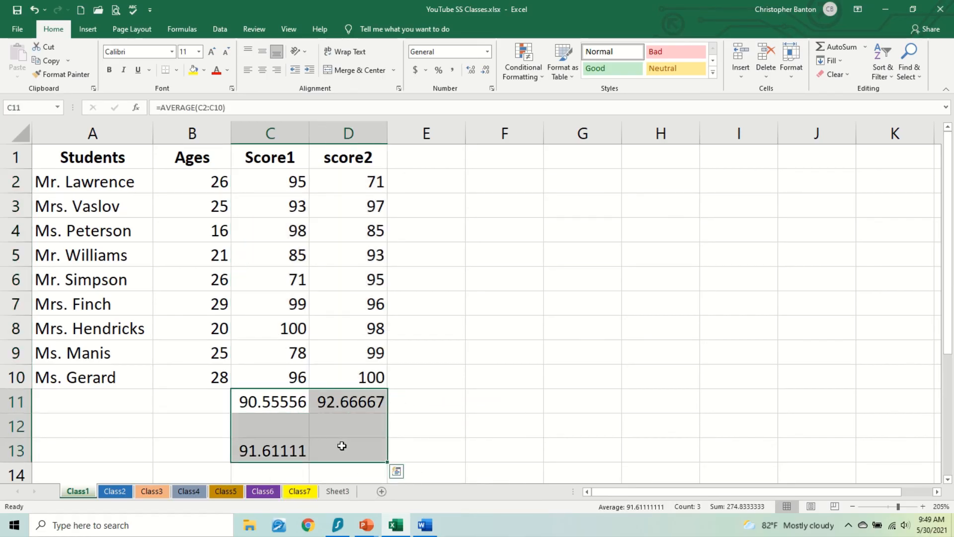
key(Delete)
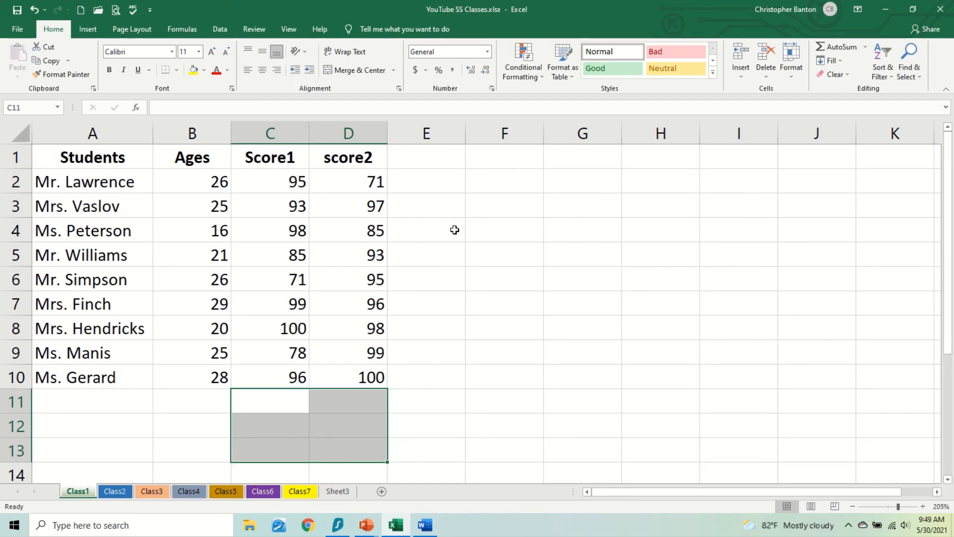
click(488, 233)
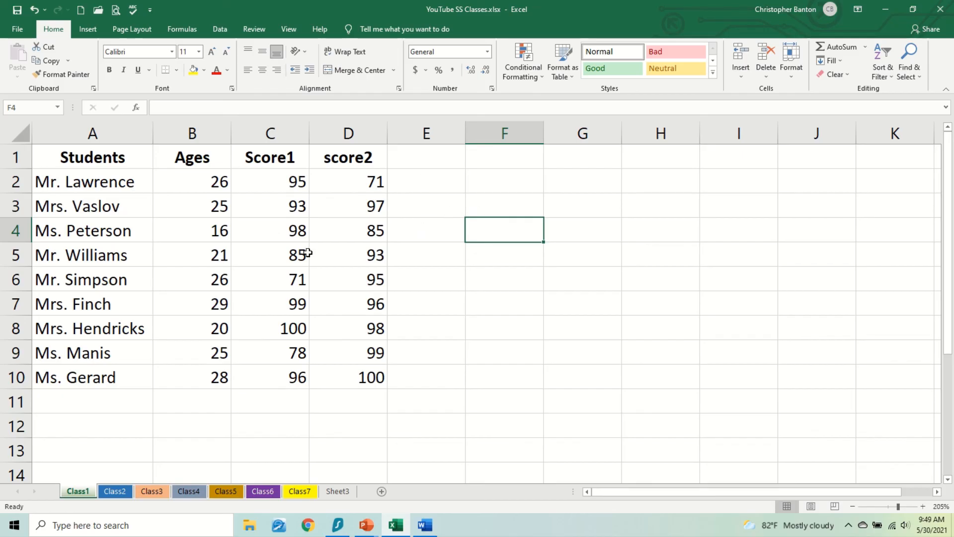
Enter =COUNT(C3:D3,C7:D7) in F3 to count the scores in two non-adjacent ranges.
click(486, 210)
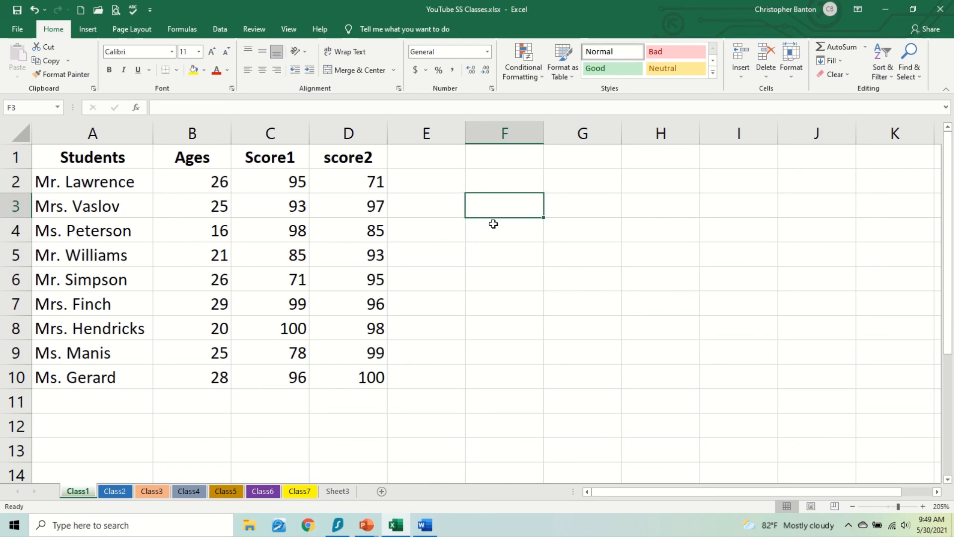
text(=COUNT()
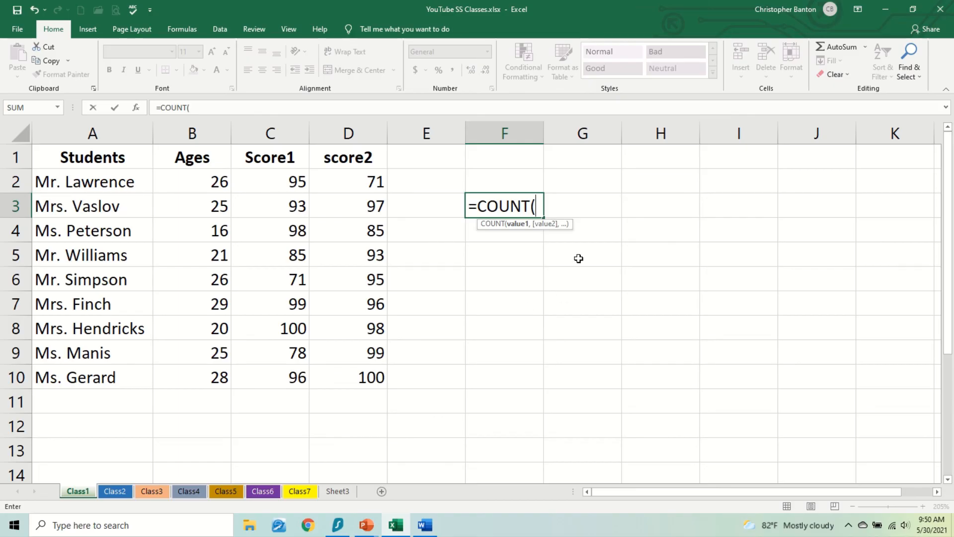
text(C)
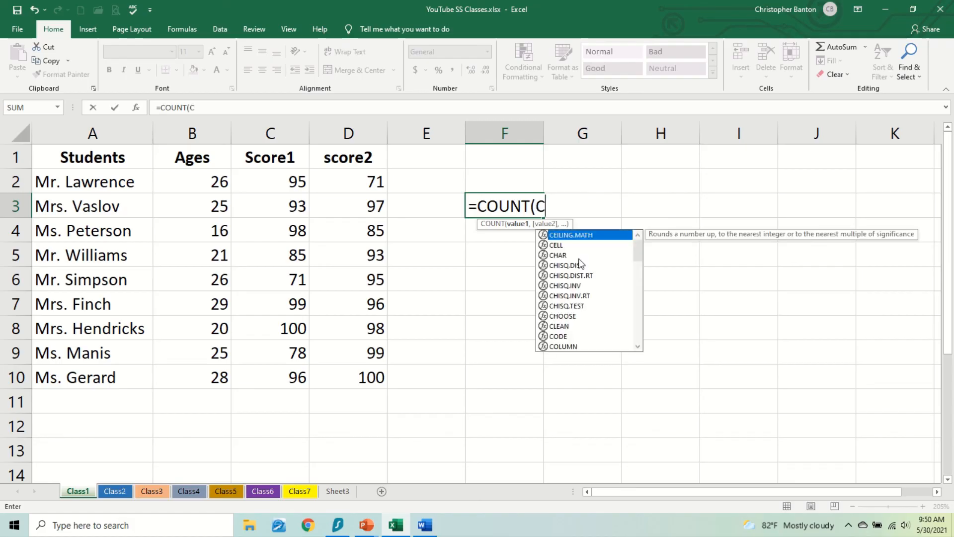
text(3)
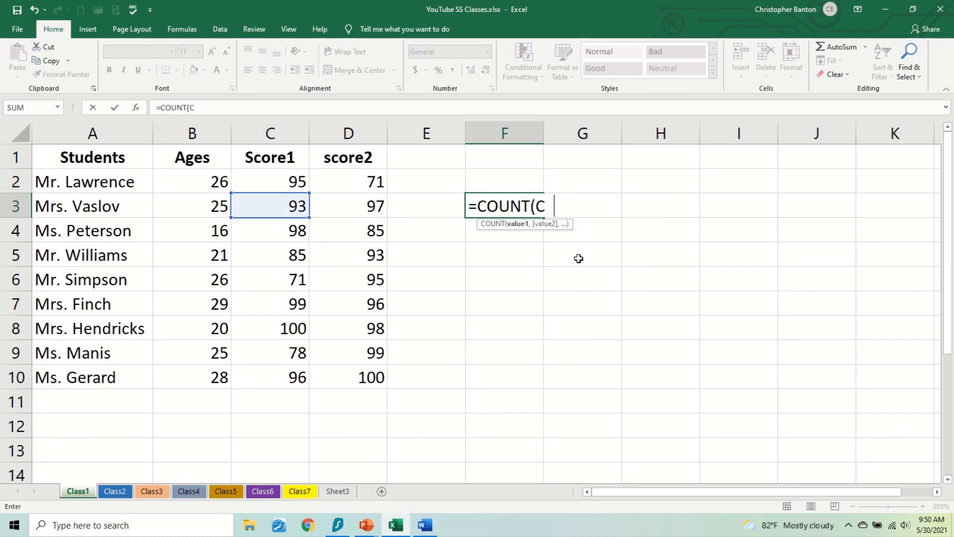
text(:D3)
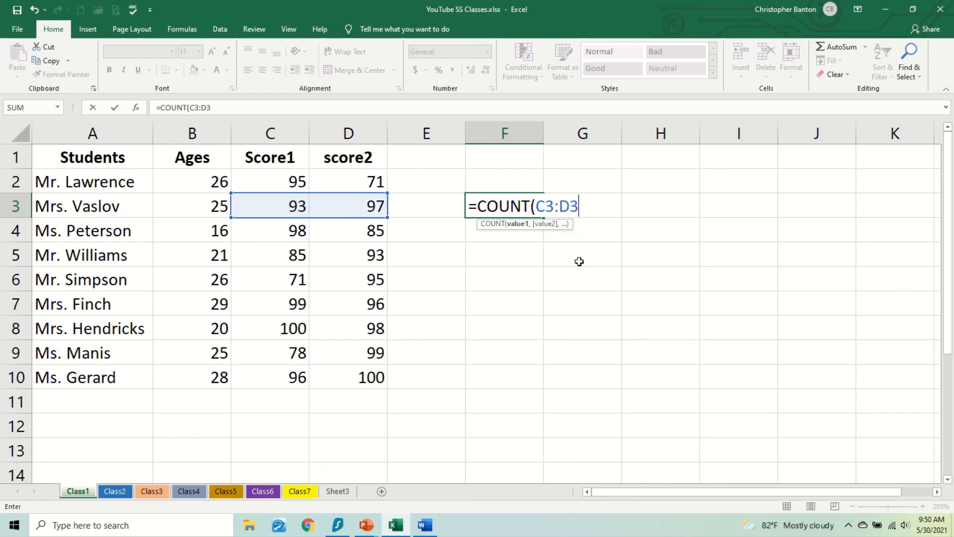
text(,)
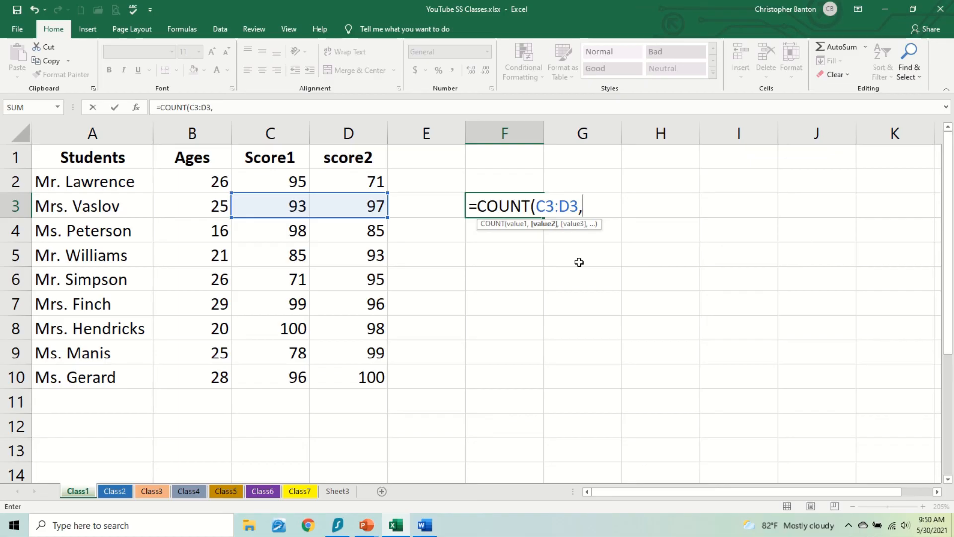
text(C)
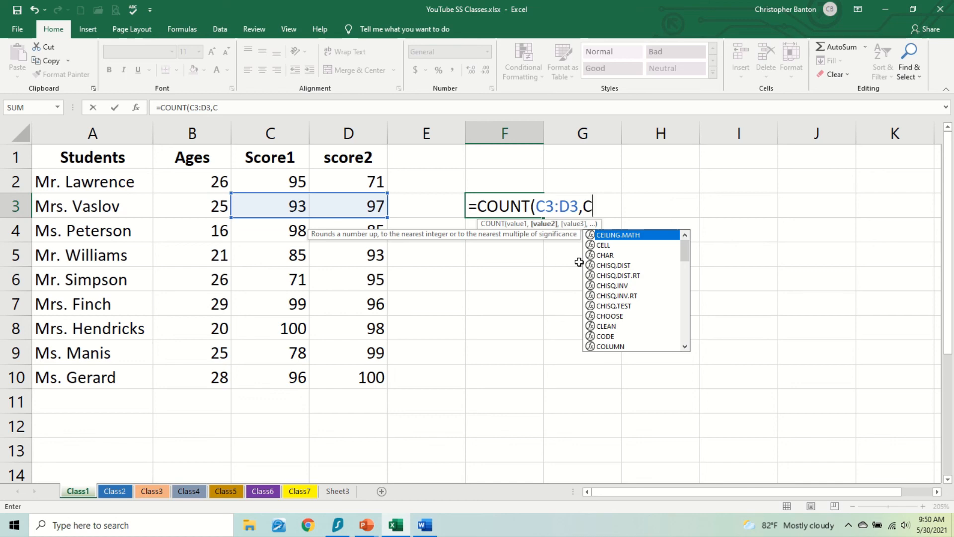
text(2:C)
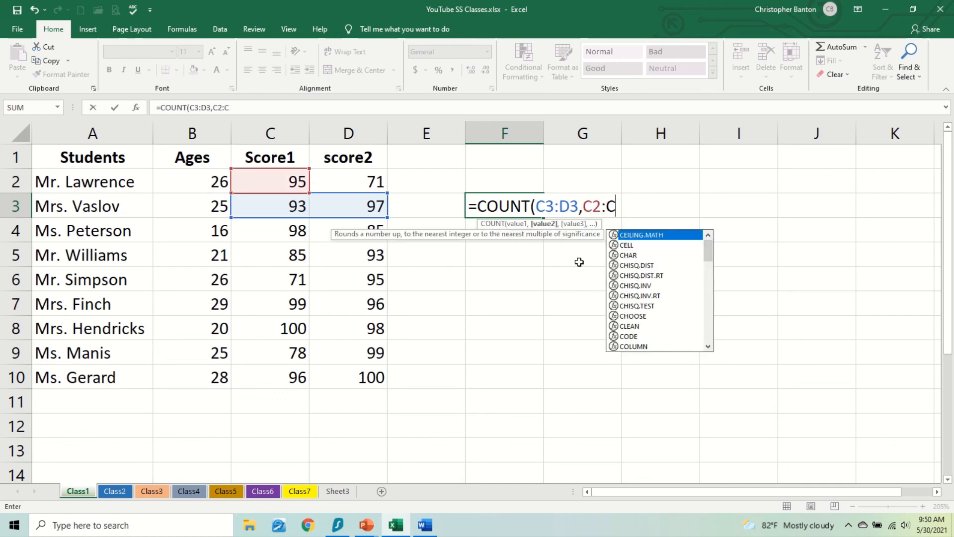
key(BackSpace)
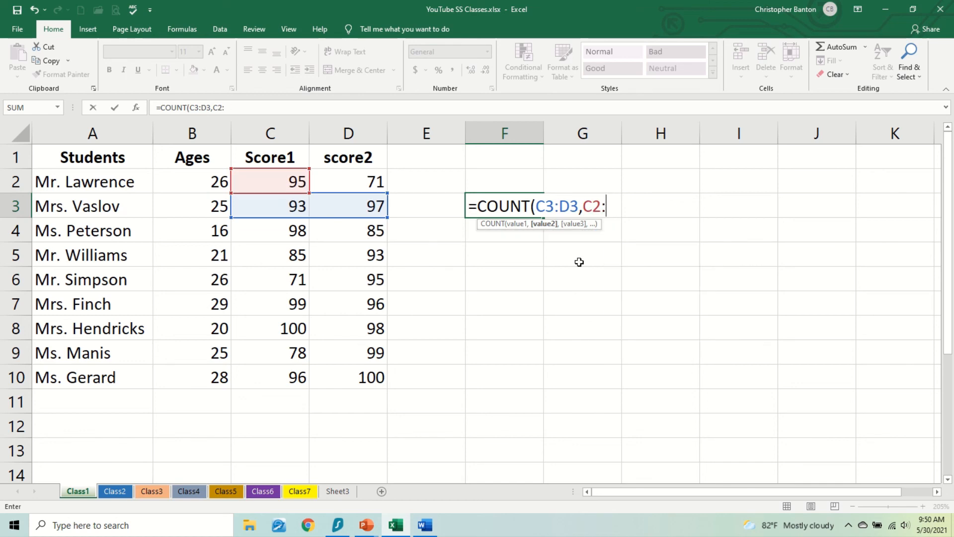
text(D7)
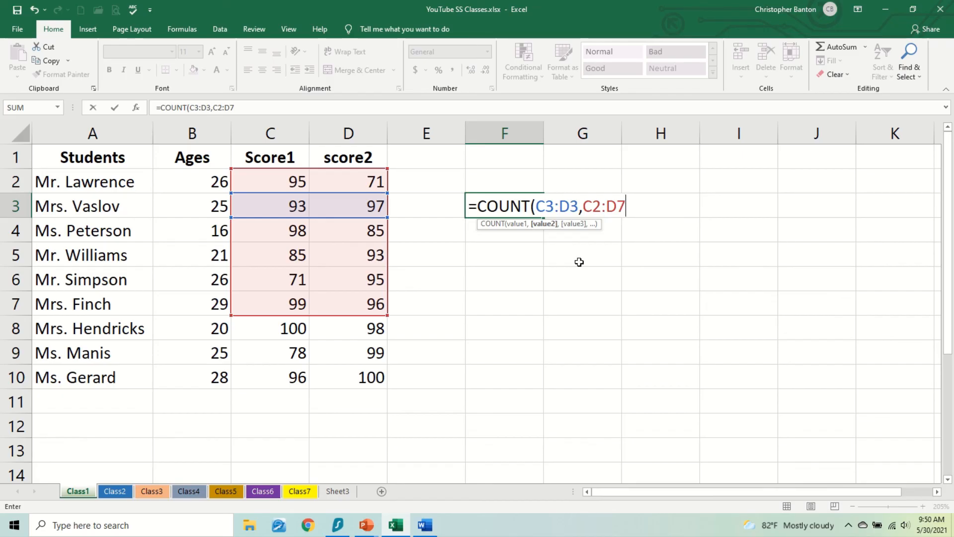
key(BackSpace)
key(BackSpace)
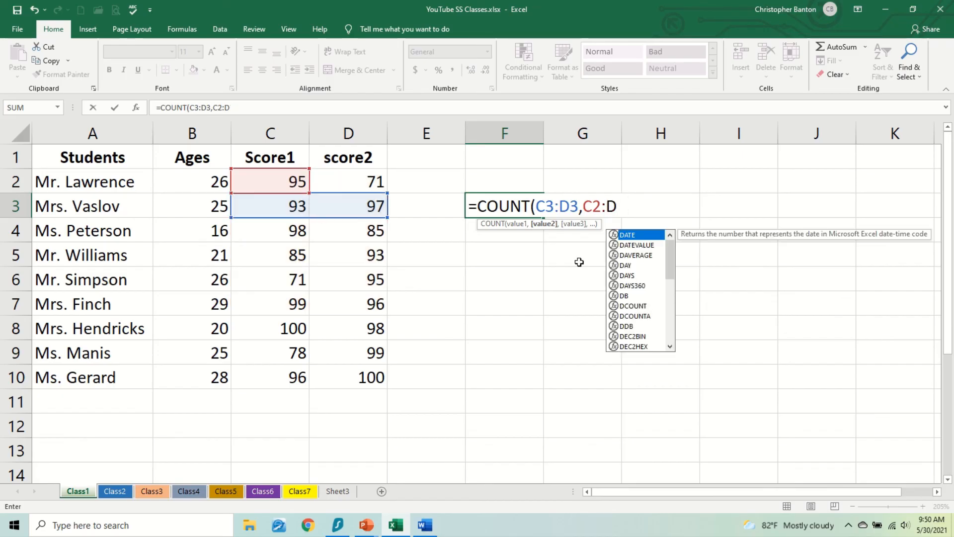
key(BackSpace)
key(BackSpace)
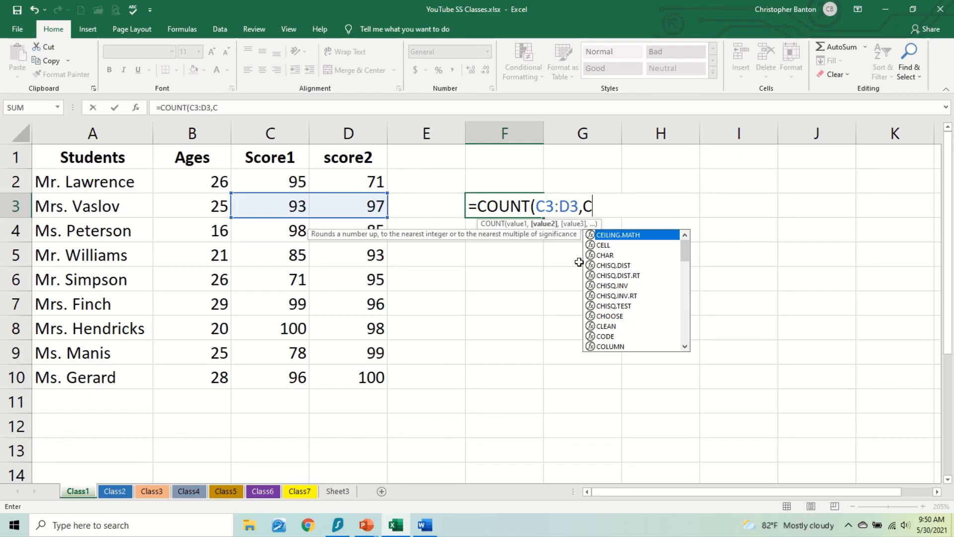
text(7)
text(:D)
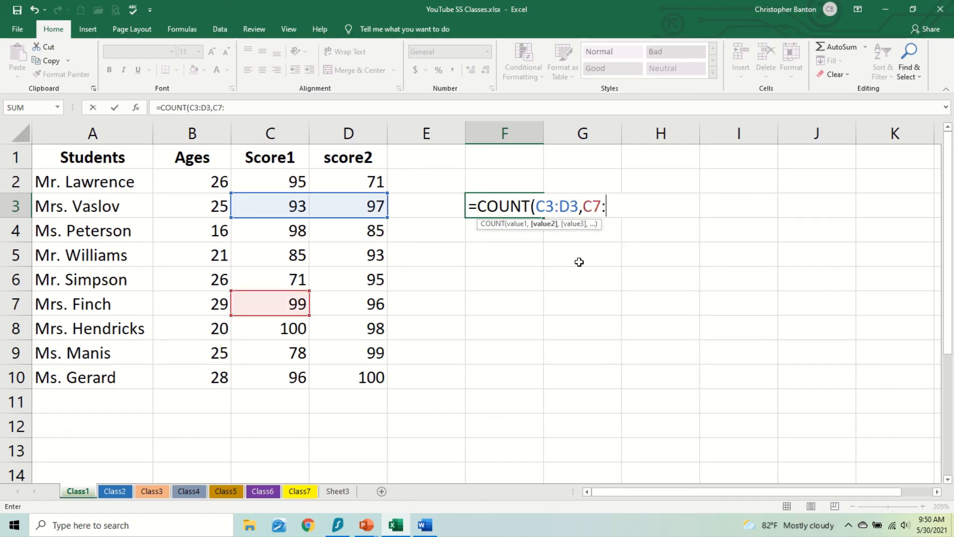
text(7))
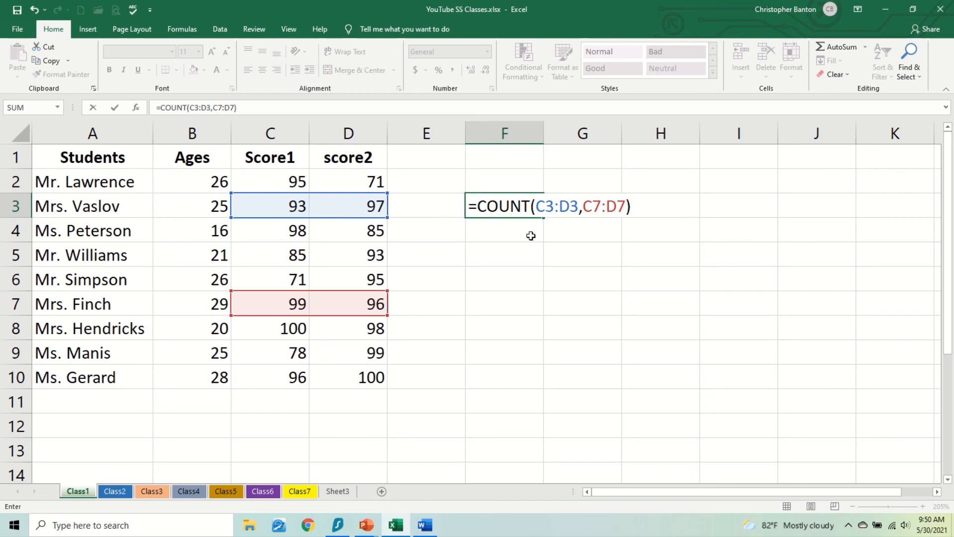
key(Return)
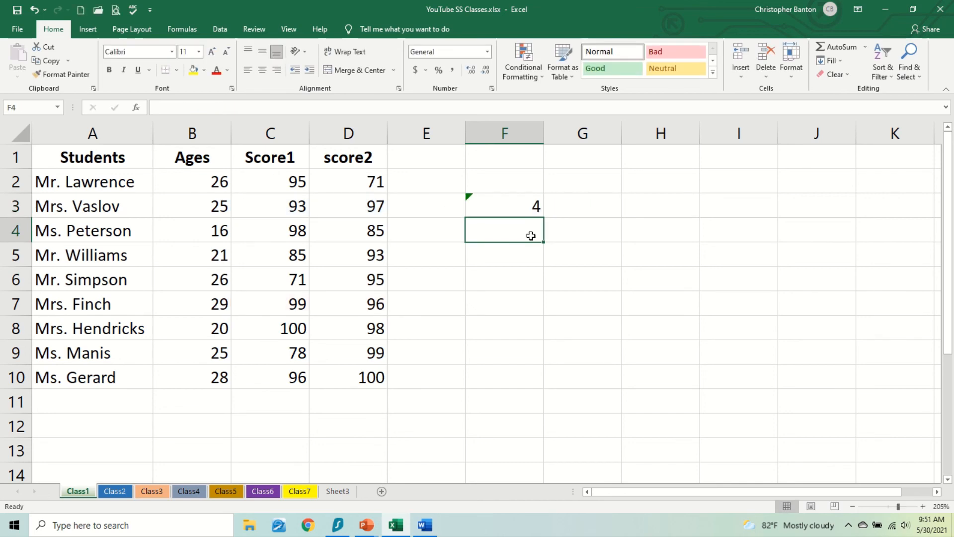
Delete the scores in C3 and D7 to test the count formula in F3.
click(282, 200)
key(Delete)
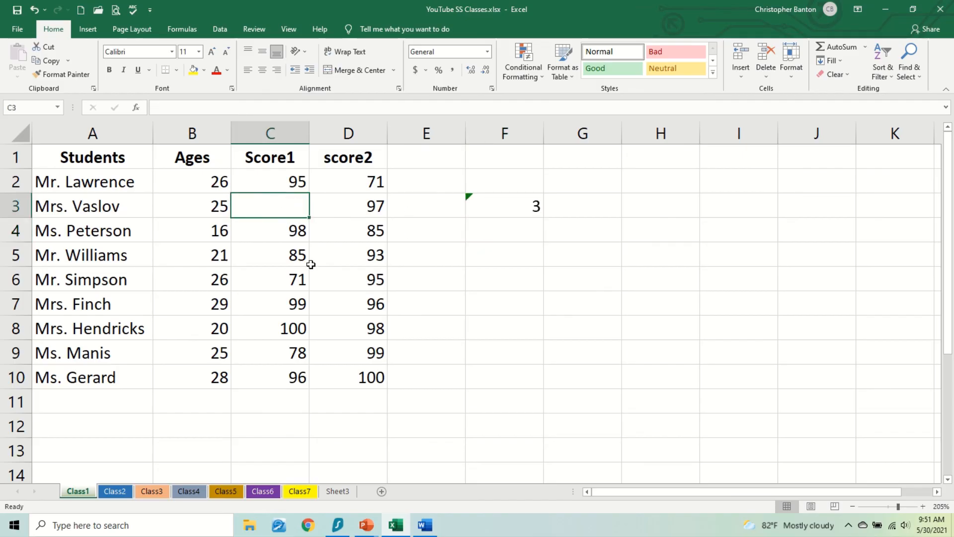
click(372, 306)
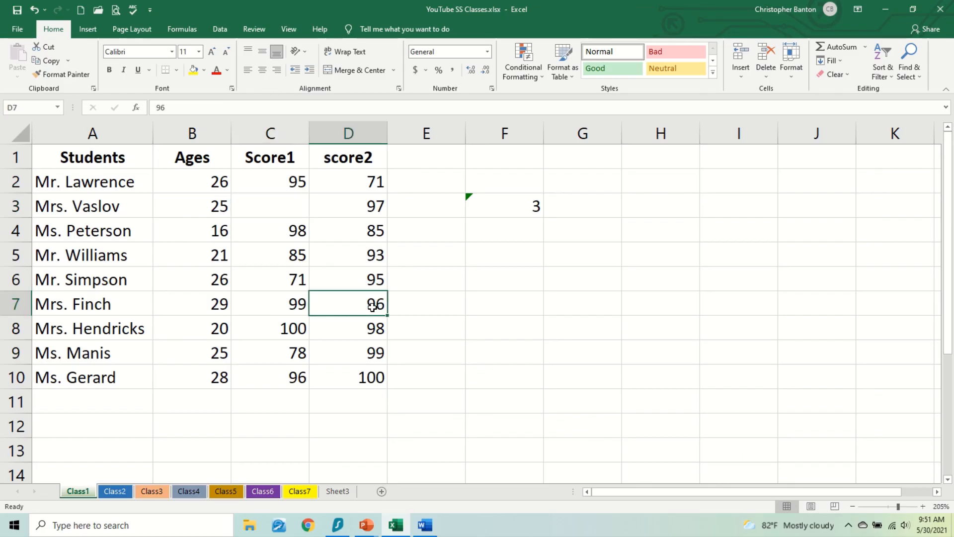
key(Delete)
Undo the two score deletions and the COUNT formula entry in F3.
key(ctrl+z)
key(ctrl+z)
key(ctrl+z)
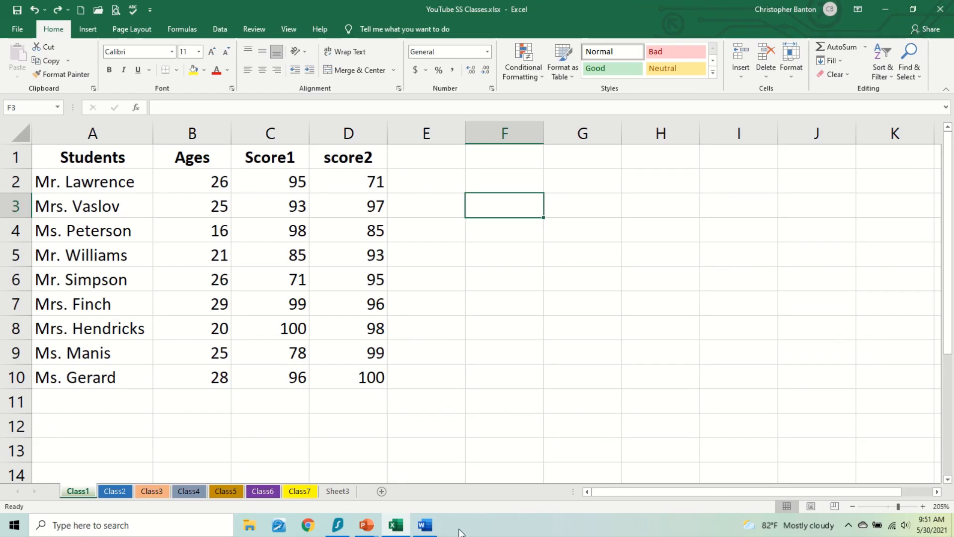
Switch to the Spreadsheet video Plan document in Word and review the Simple Functions and Formula topics.
click(432, 529)
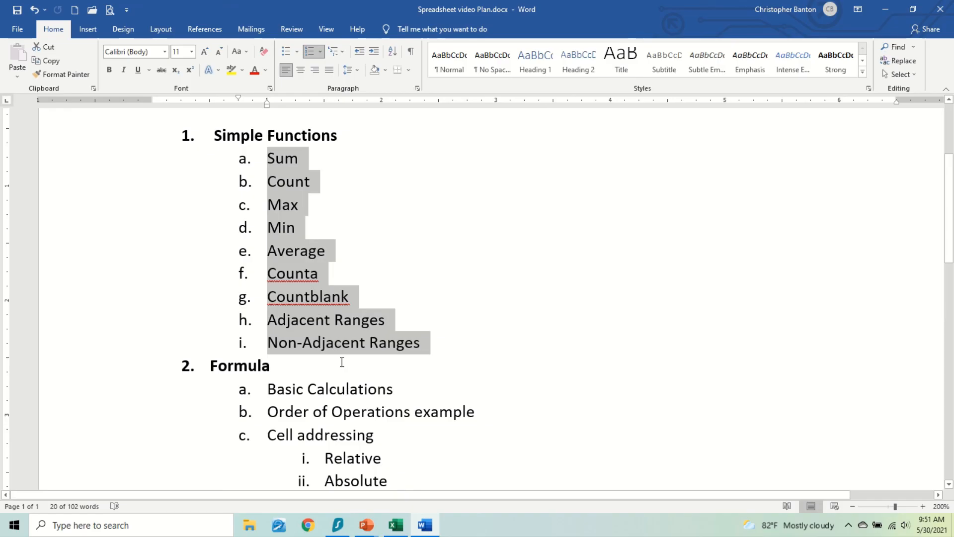
scroll(342, 361, down, 2)
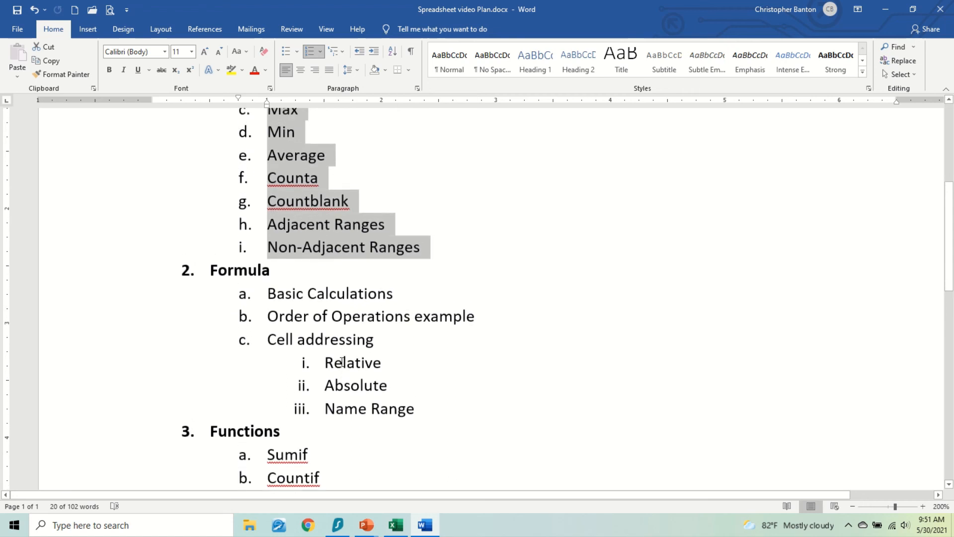
scroll(342, 361, up, 3)
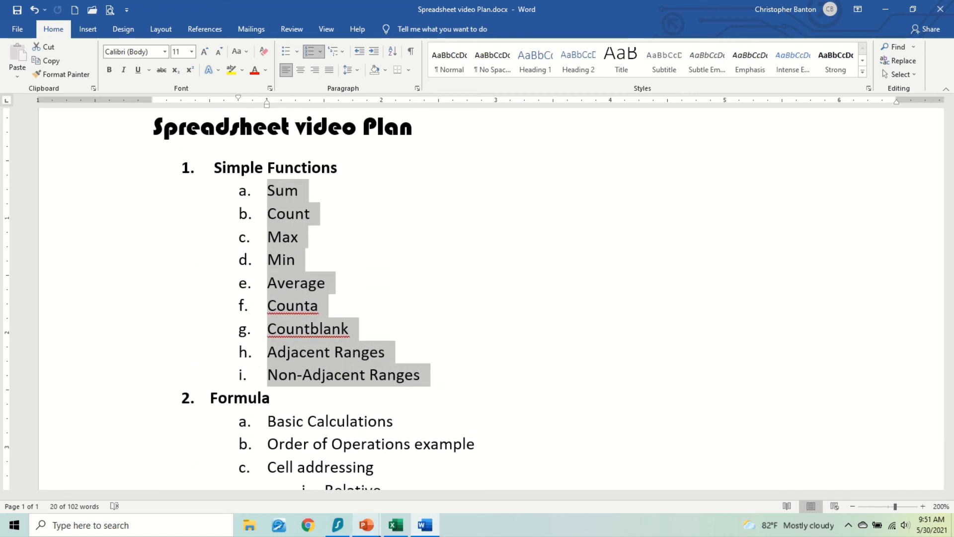
Highlight the Average, Counta and Countblank items in turn under Simple Functions, and return to the YouTube SS Classes workbook in Excel.
mouse_move(366, 525)
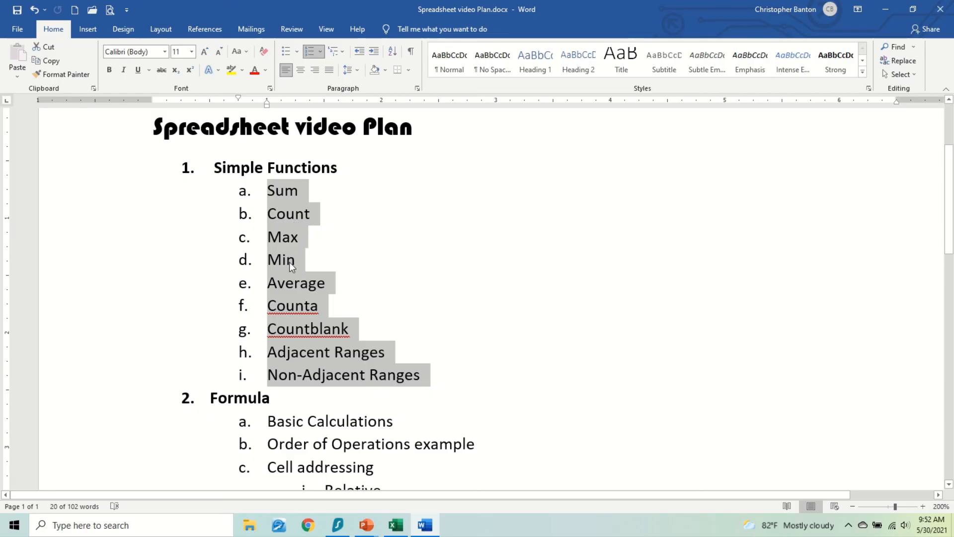
click(294, 287)
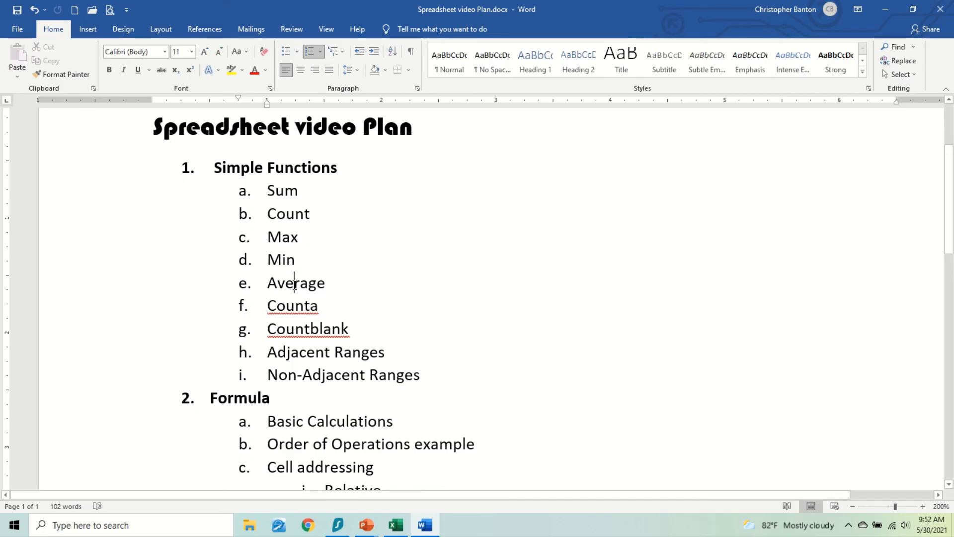
triple_click(294, 284)
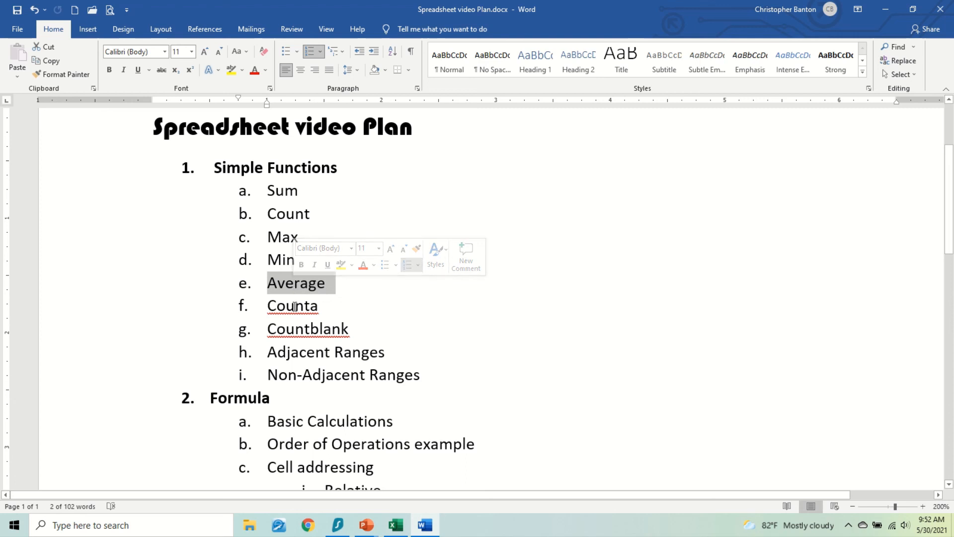
click(293, 306)
triple_click(294, 306)
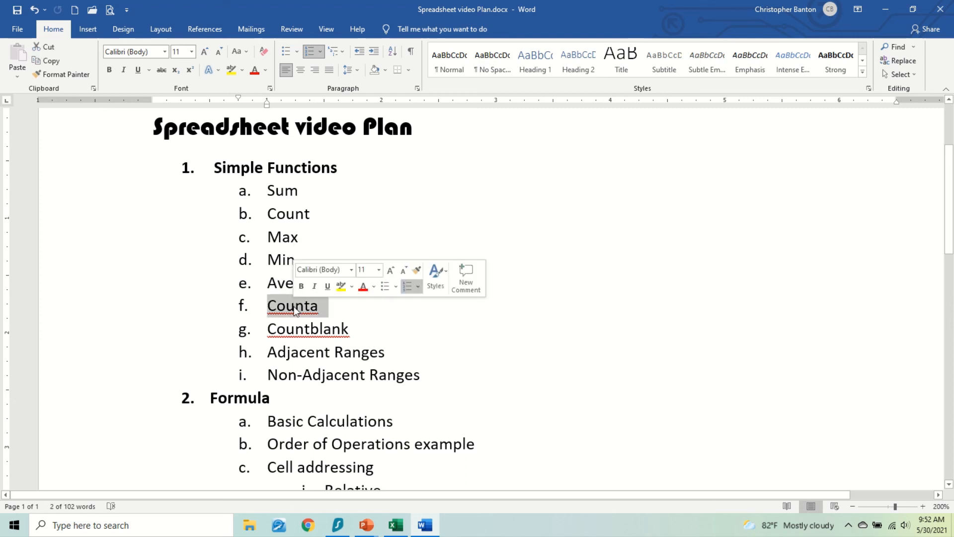
click(290, 216)
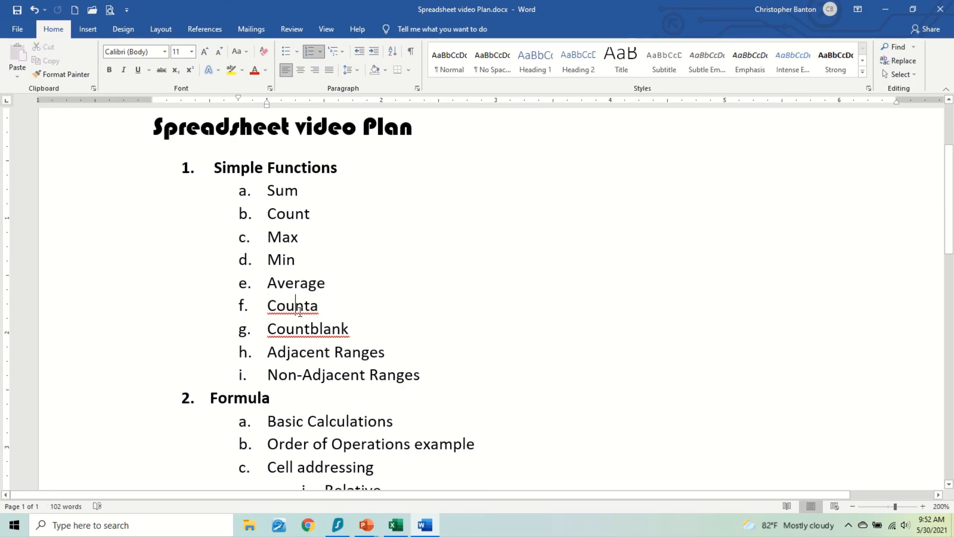
double_click(298, 329)
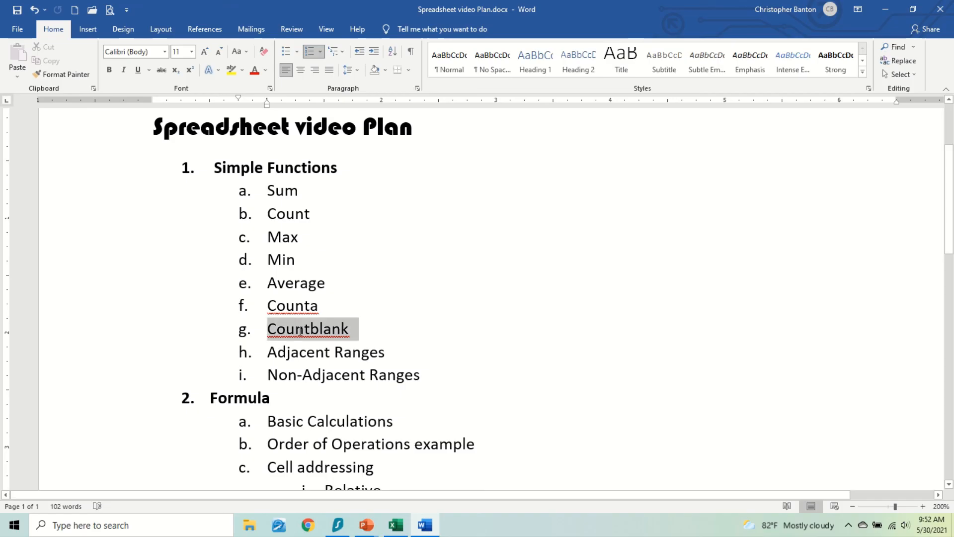
click(298, 329)
double_click(297, 329)
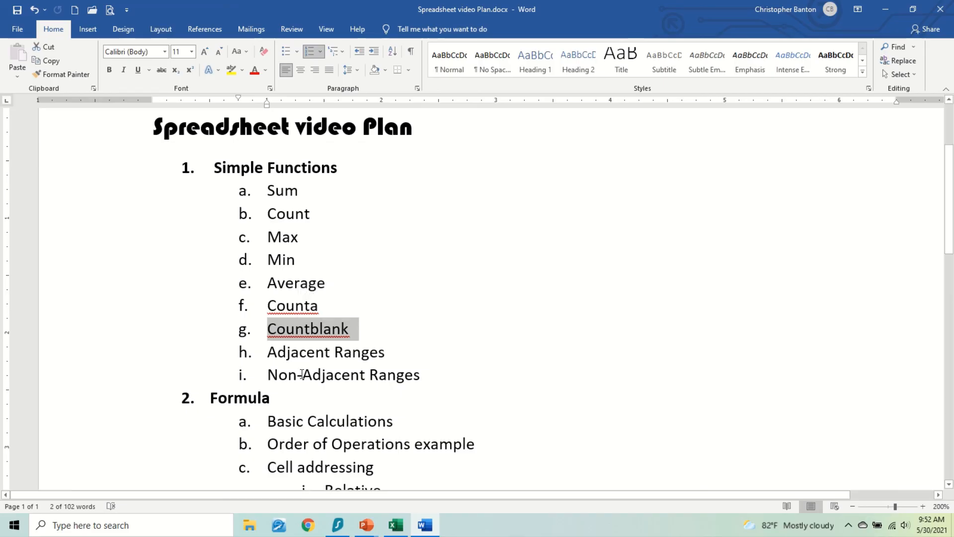
click(397, 525)
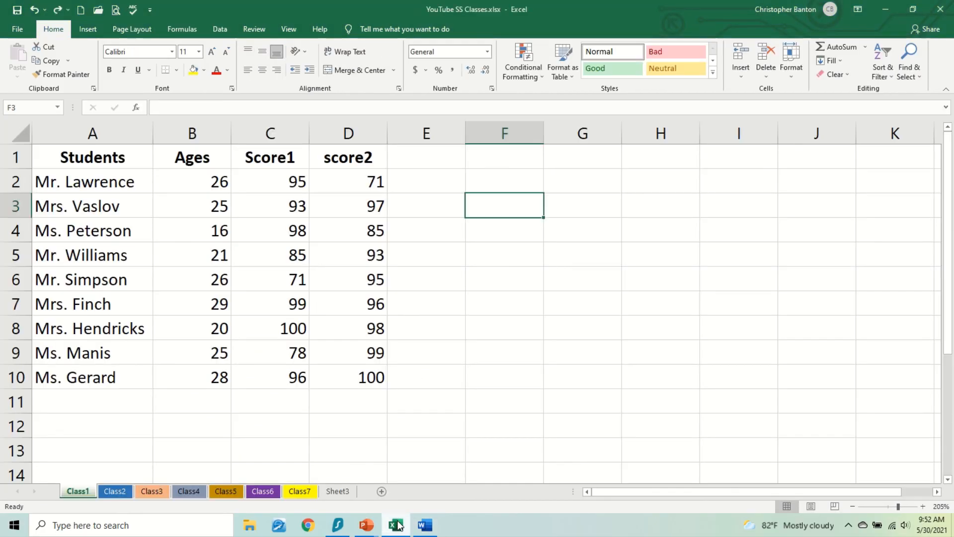